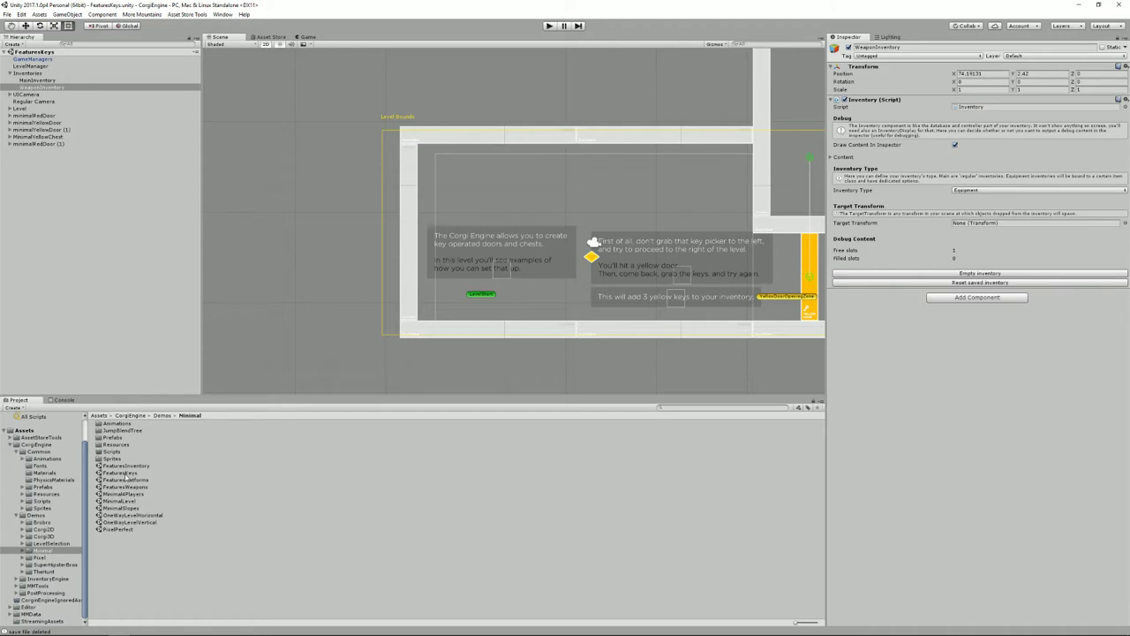
# Select the FeaturesKeys scene in the Minimal demos folder and run the open level in Play mode.
pyautogui.press('f')
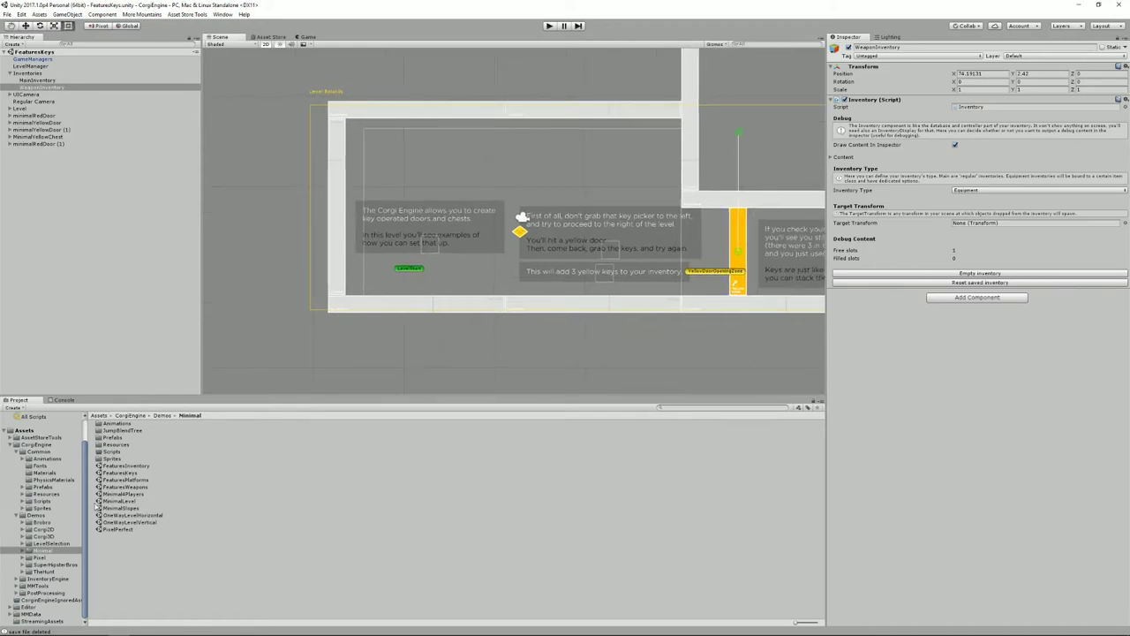
pyautogui.click(139, 474)
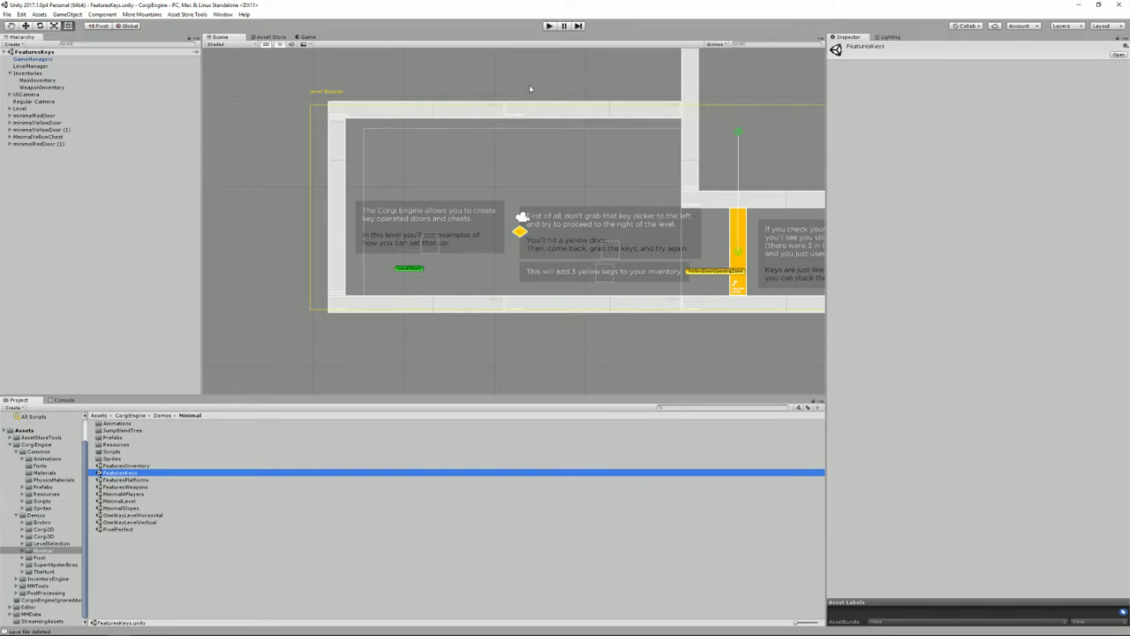
pyautogui.click(549, 26)
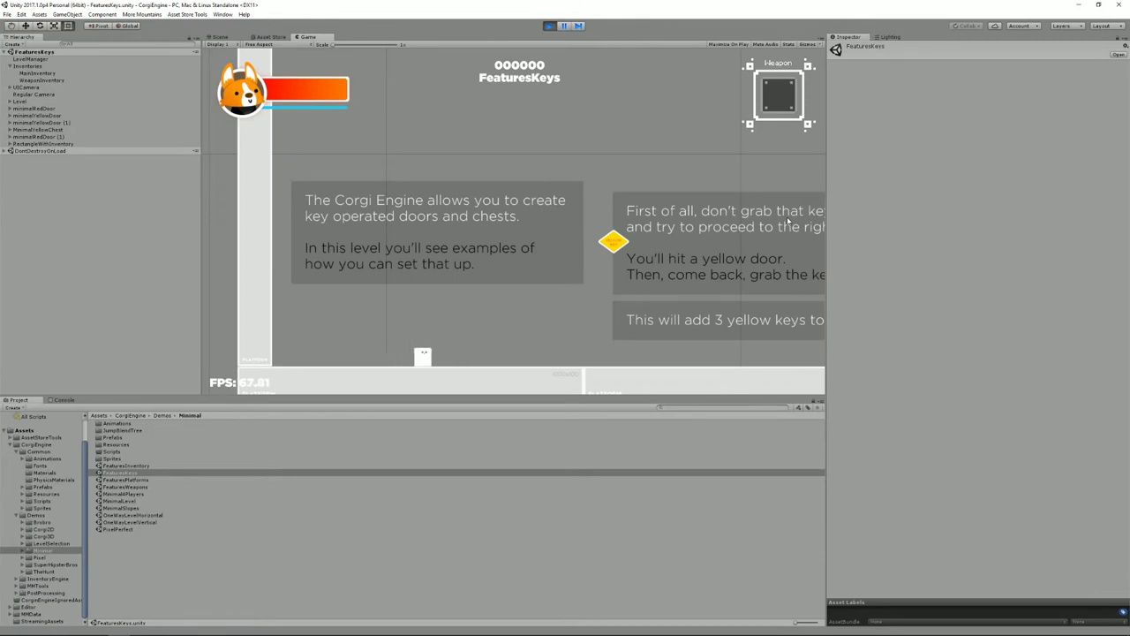
# Walk the character past the yellow key picker without grabbing it and try to get through the first yellow door.
pyautogui.press('Right')
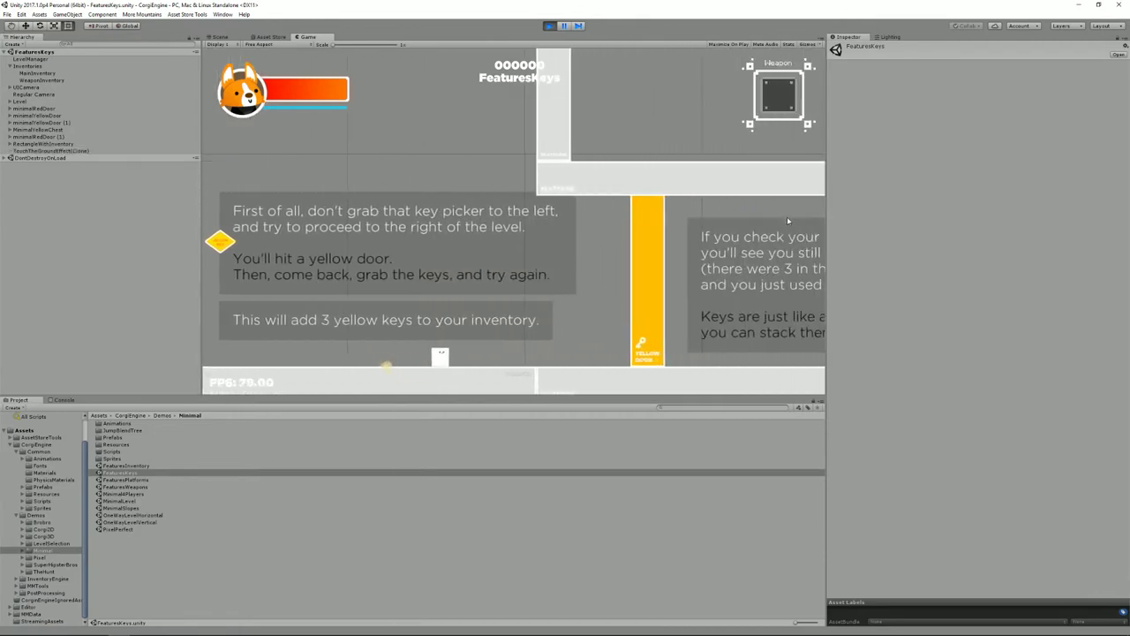
pyautogui.press('Right')
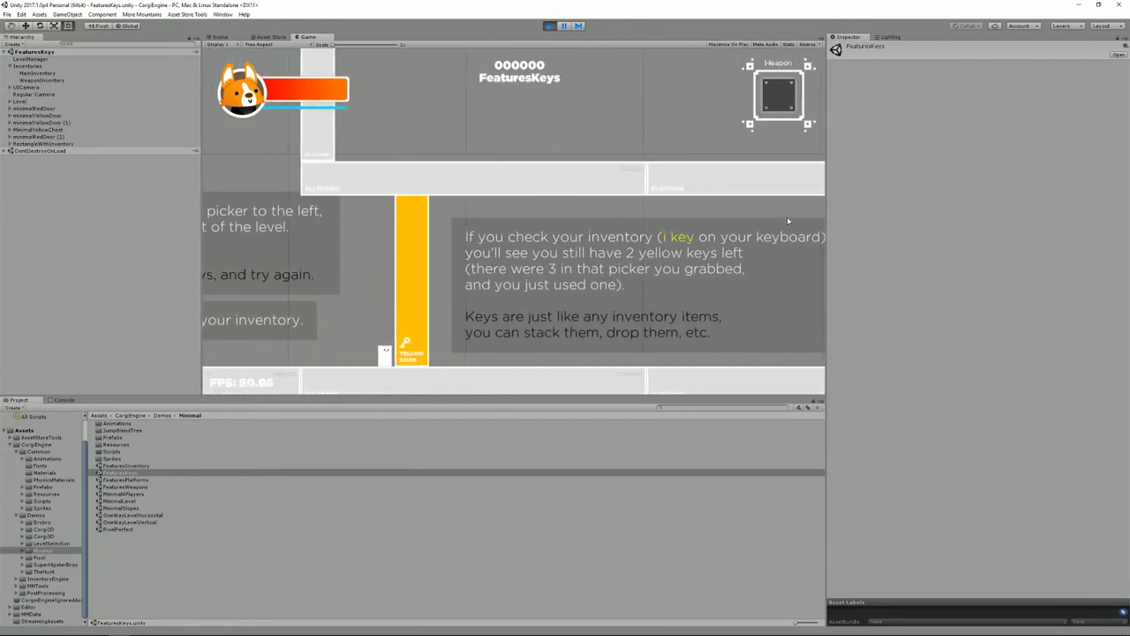
pyautogui.press('Left')
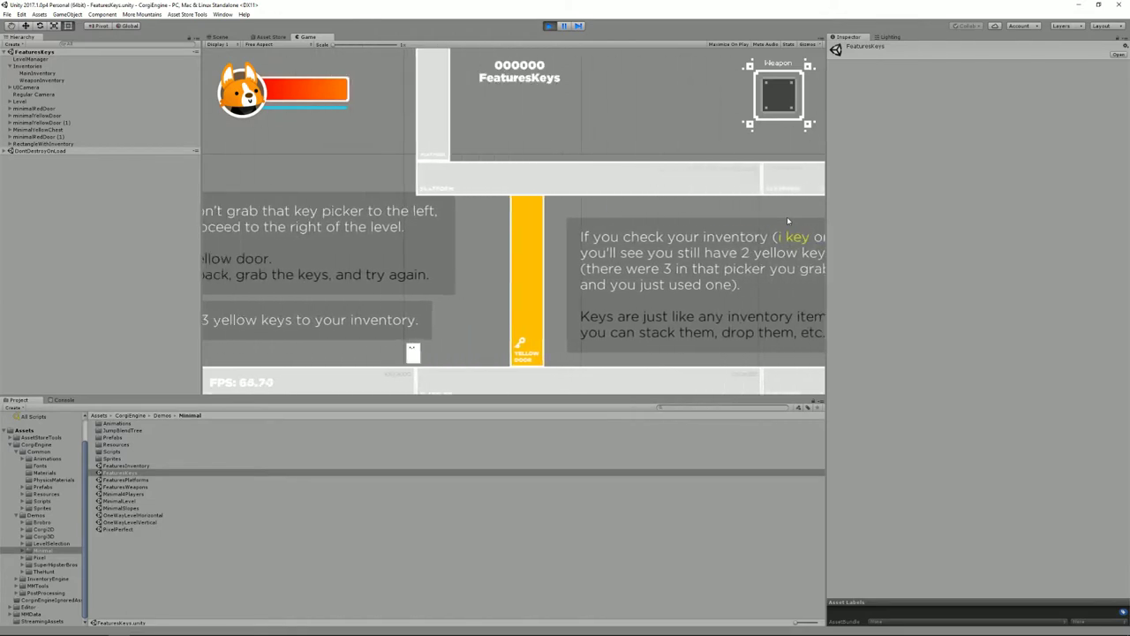
pyautogui.press('Right')
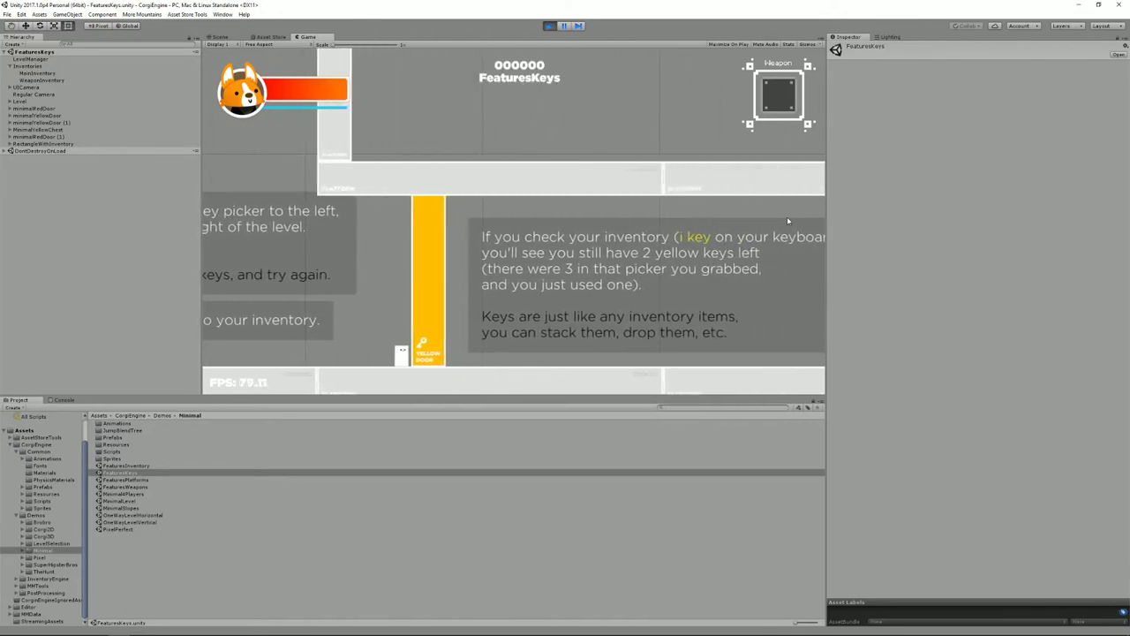
# Return to grab the yellow keys from the picker, then walk through the first yellow door.
pyautogui.press('Left')
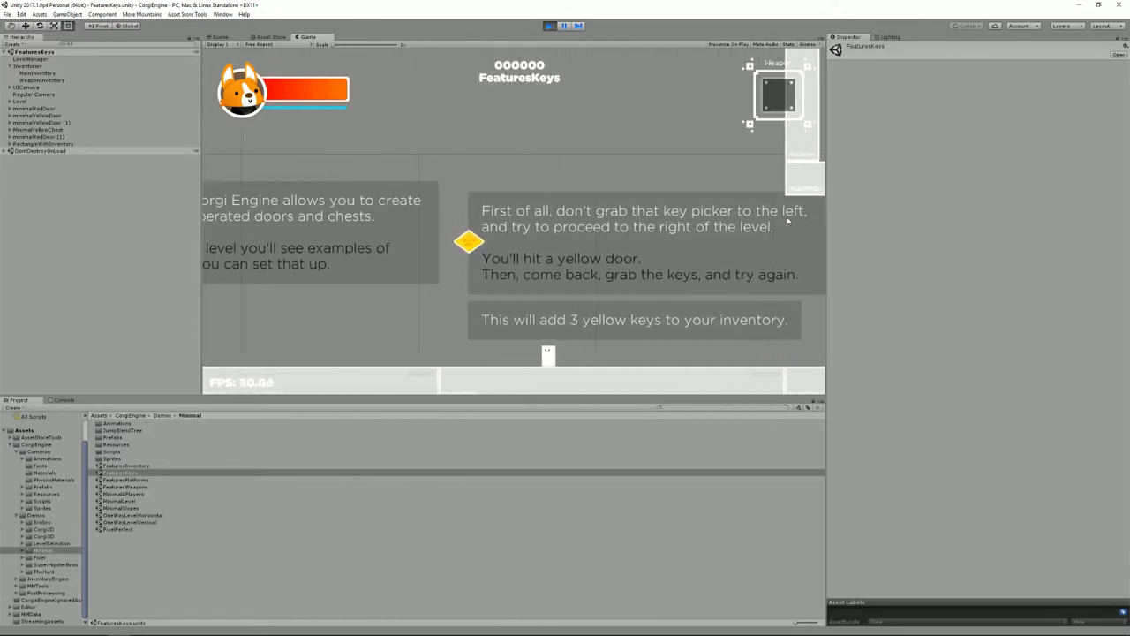
pyautogui.press('Right')
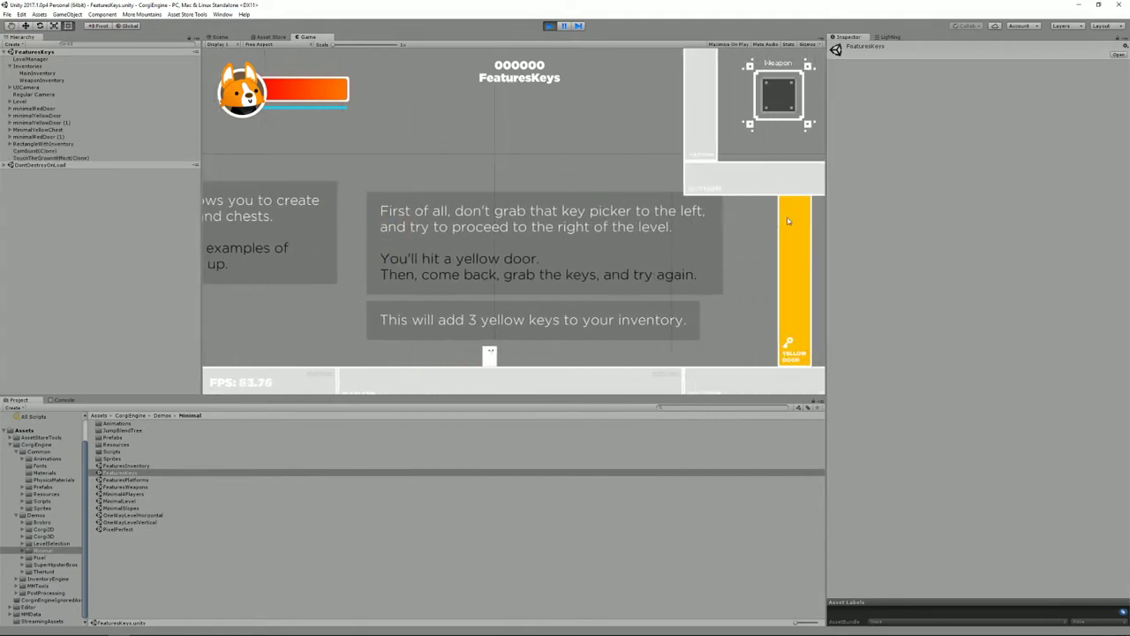
pyautogui.press('Right')
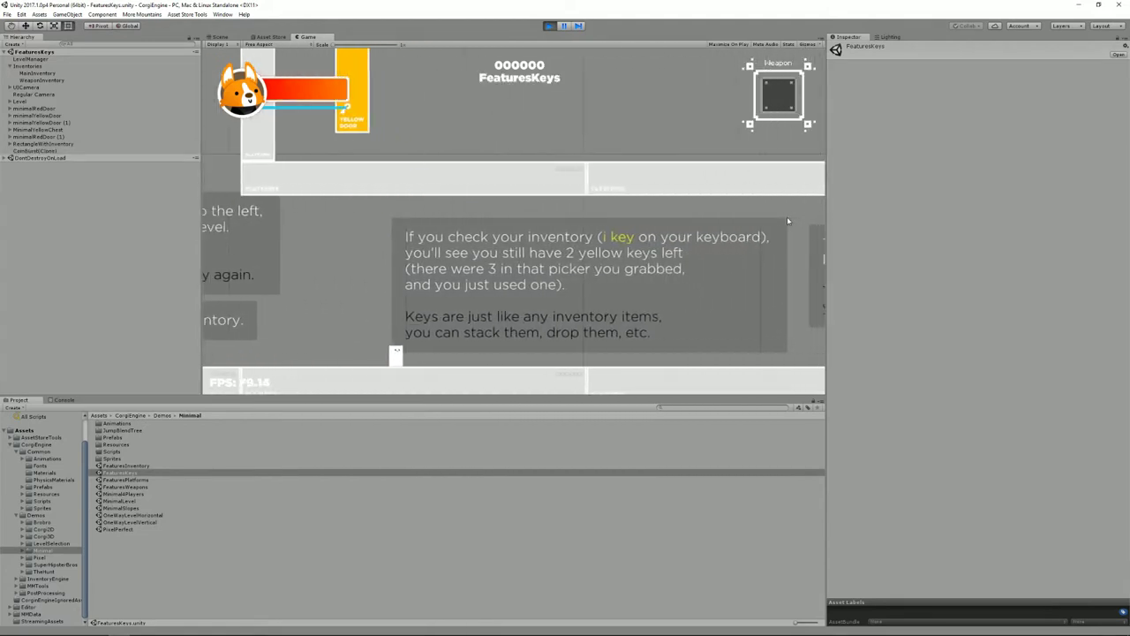
pyautogui.press('Right')
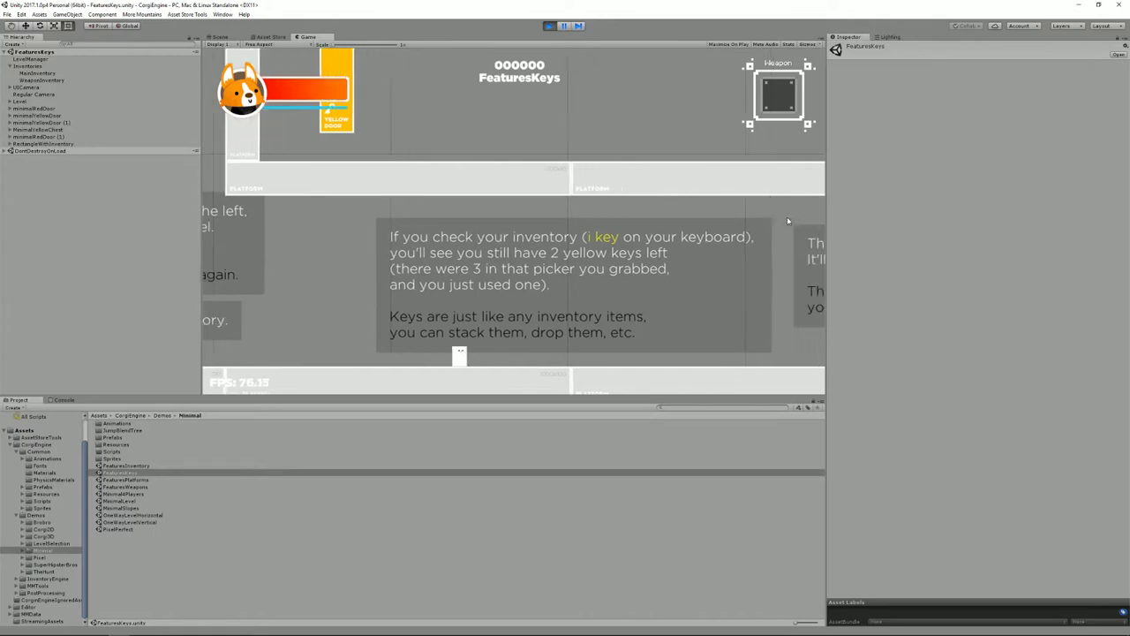
pyautogui.press('Right')
# Inspect the Yellow Key item in the in-game inventory, then return to the level.
pyautogui.press('Escape')
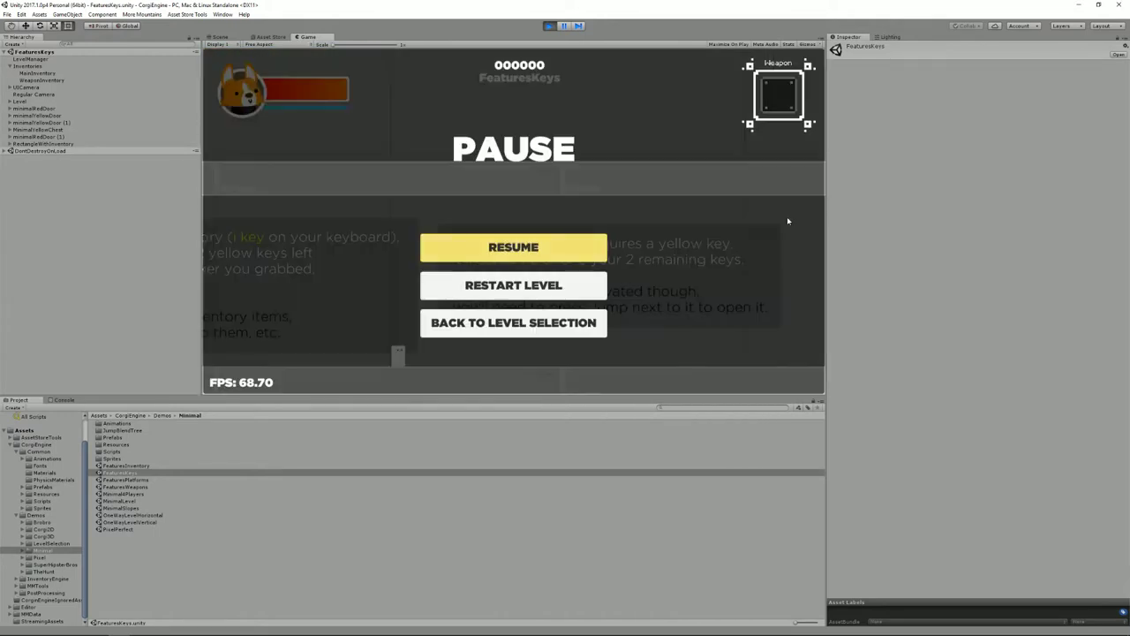
pyautogui.press('Escape')
pyautogui.press('i')
pyautogui.press('Right')
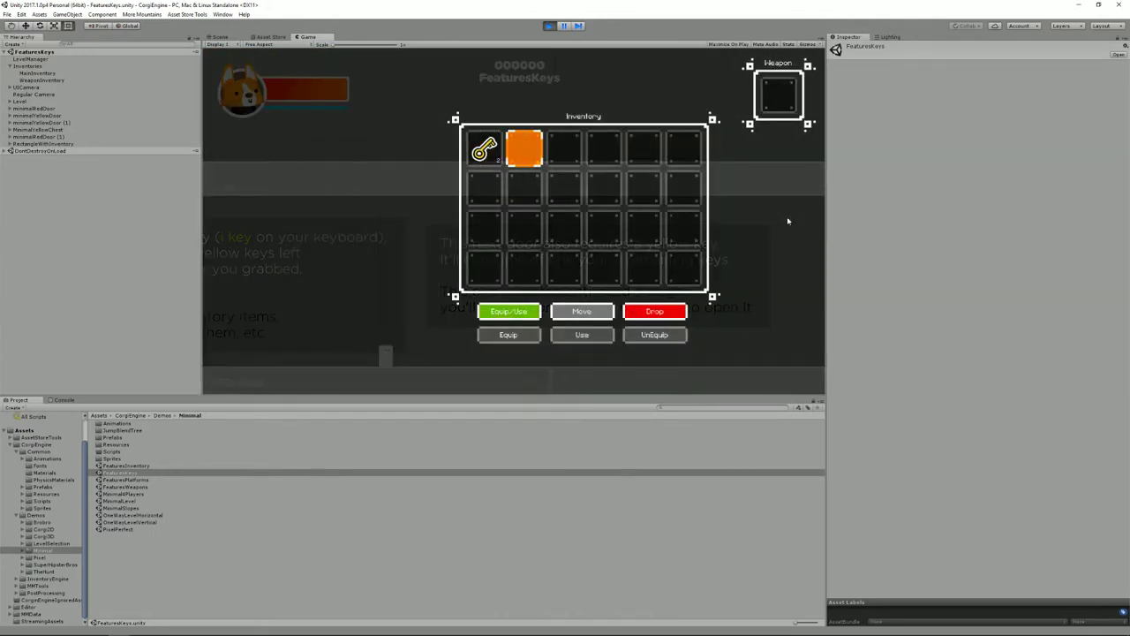
pyautogui.press('Left')
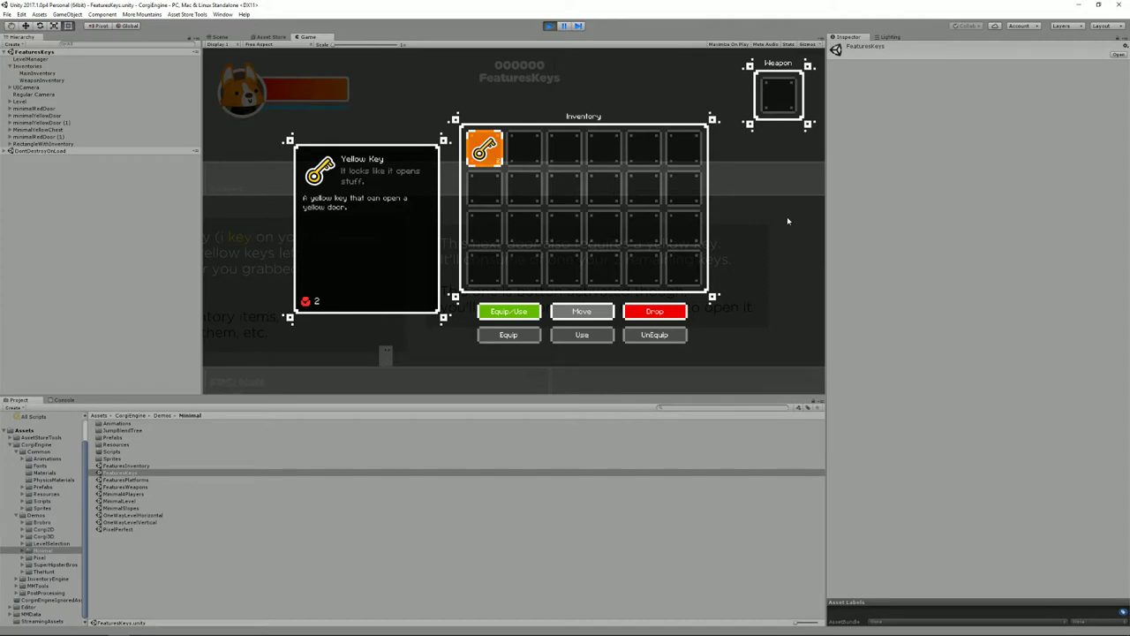
pyautogui.press('i')
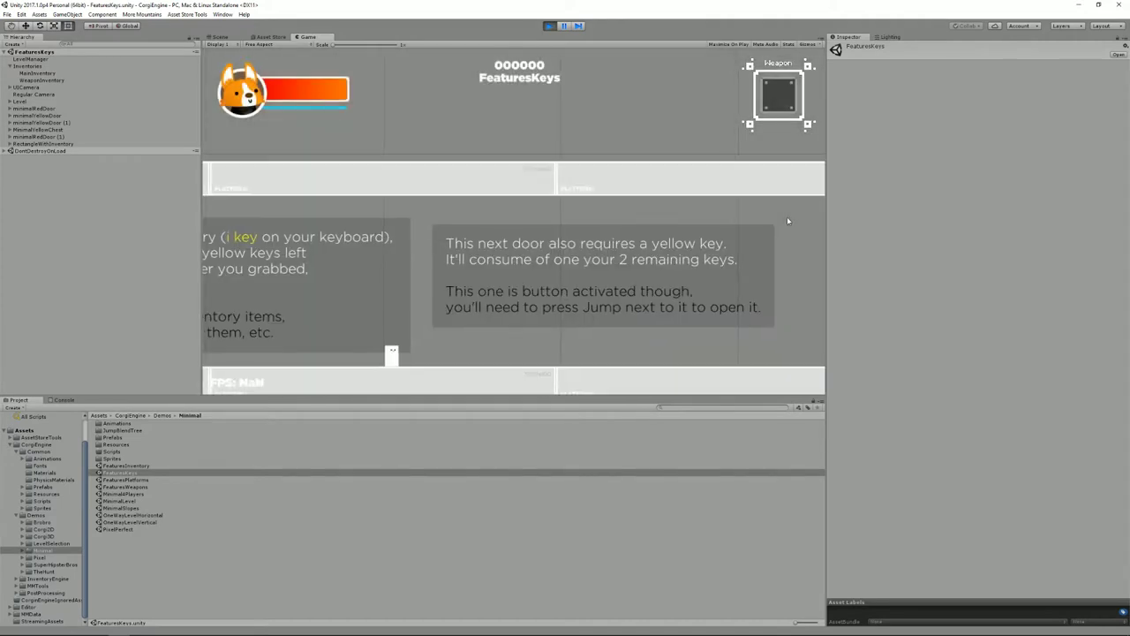
# Open the button-activated second yellow door with the Jump action, walk through, and check the remaining yellow keys in the inventory.
pyautogui.press('Right')
pyautogui.press('Right')
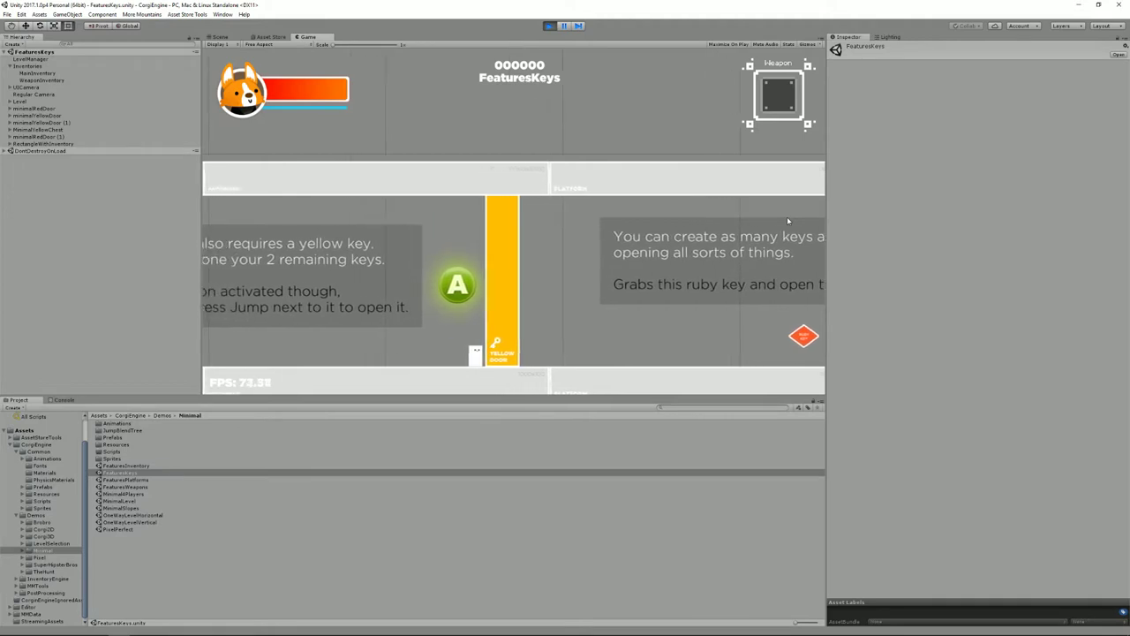
pyautogui.press('space')
pyautogui.press('Right')
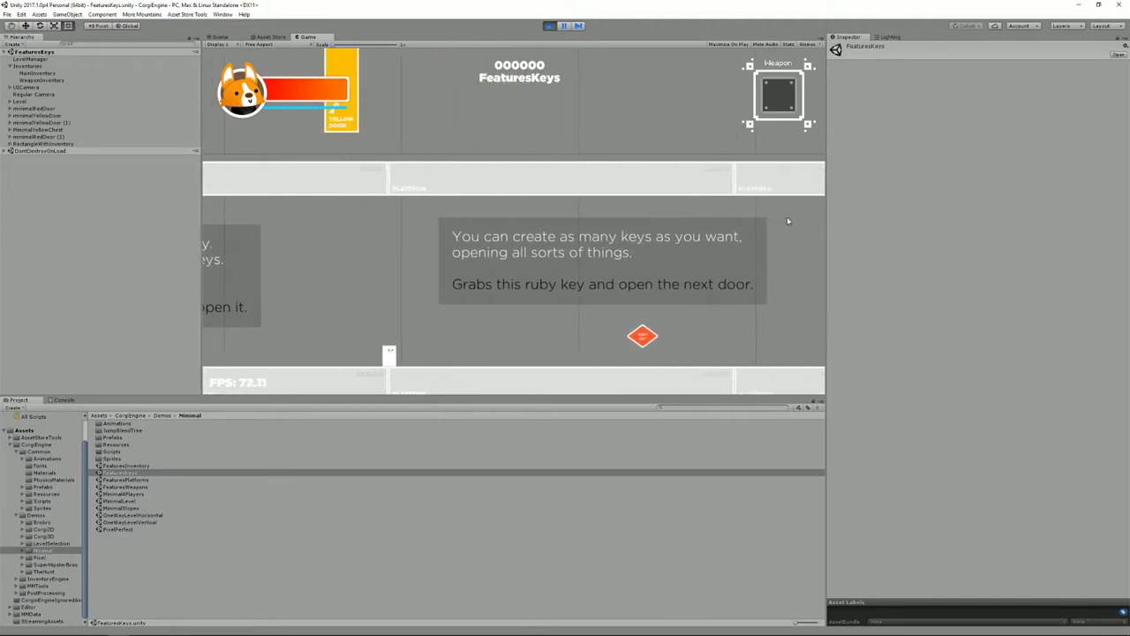
pyautogui.press('i')
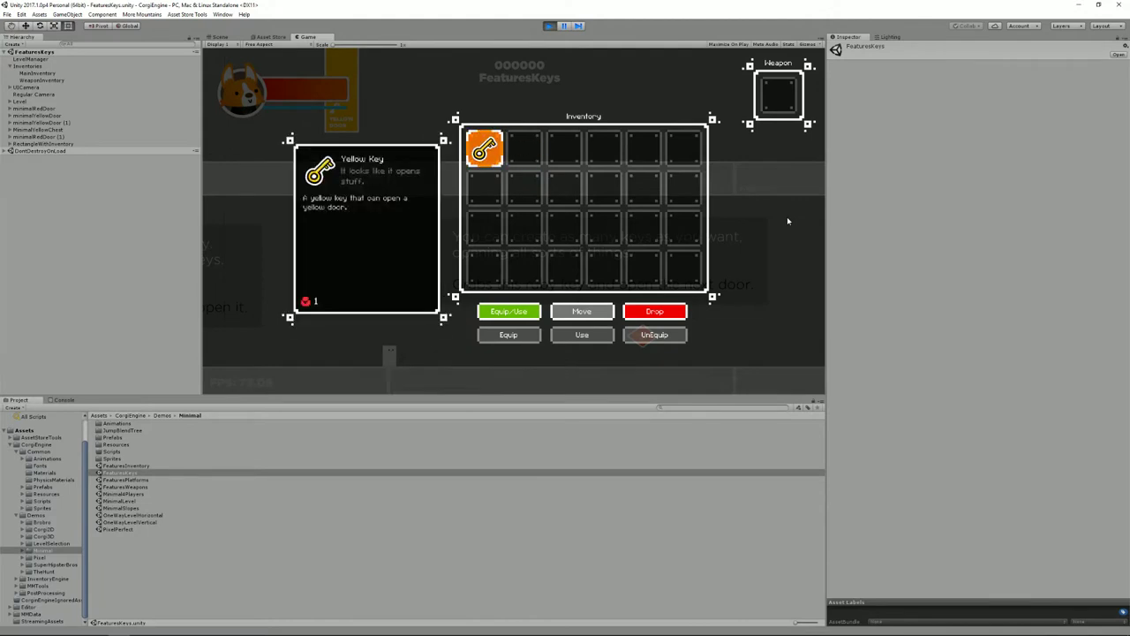
pyautogui.press('i')
# Grab the first ruby key and walk the character through the first red door.
pyautogui.press('Right')
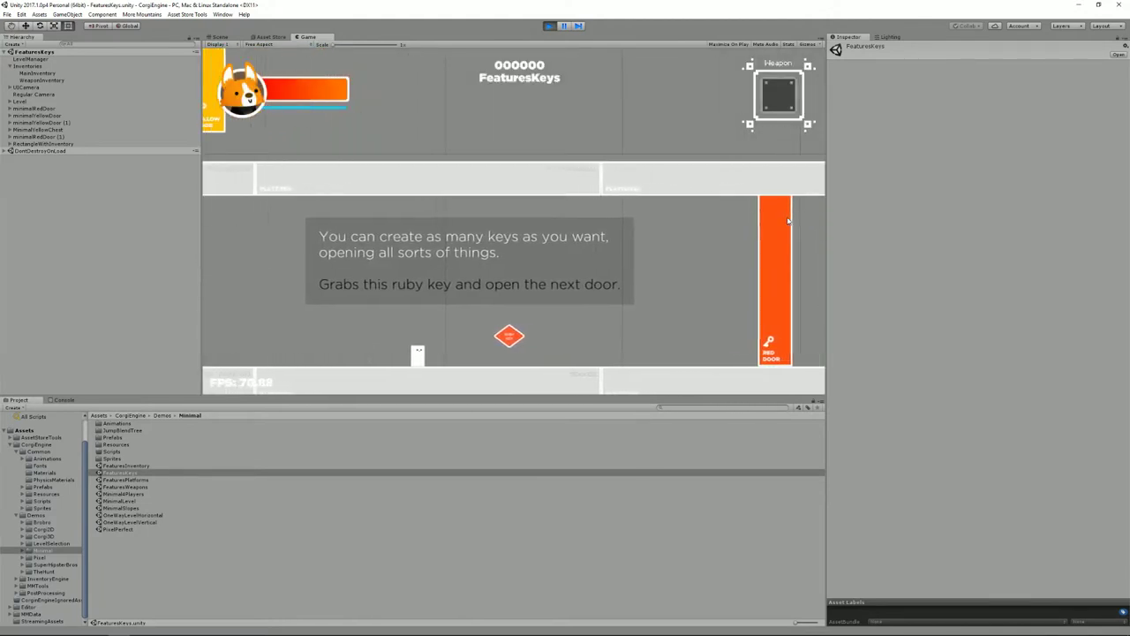
pyautogui.press('Right')
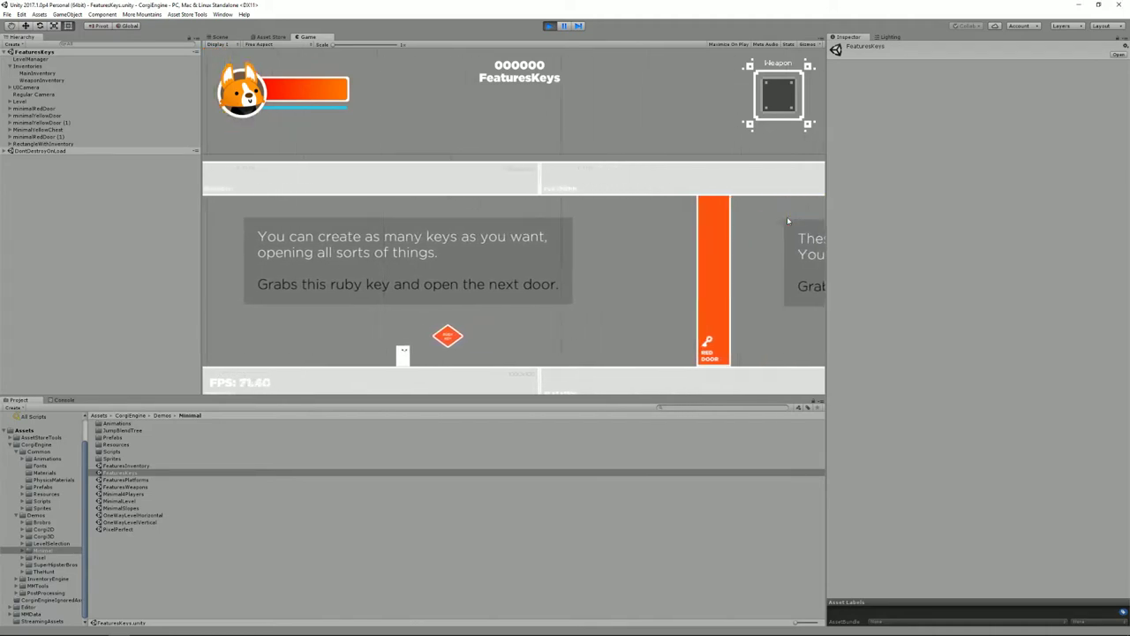
pyautogui.press('Right')
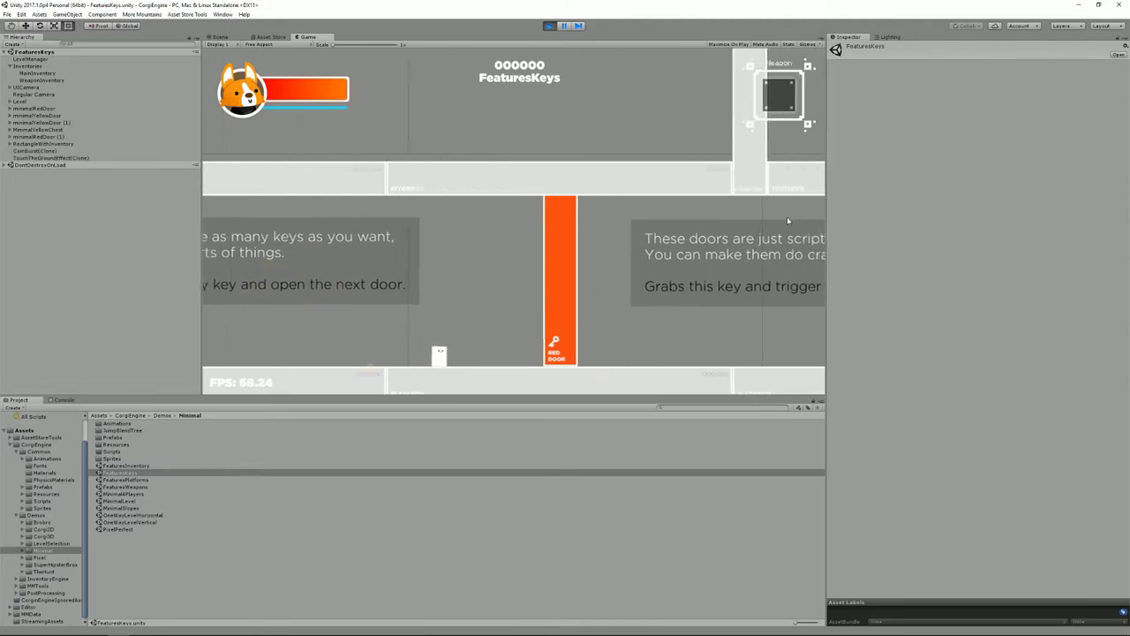
pyautogui.press('Right')
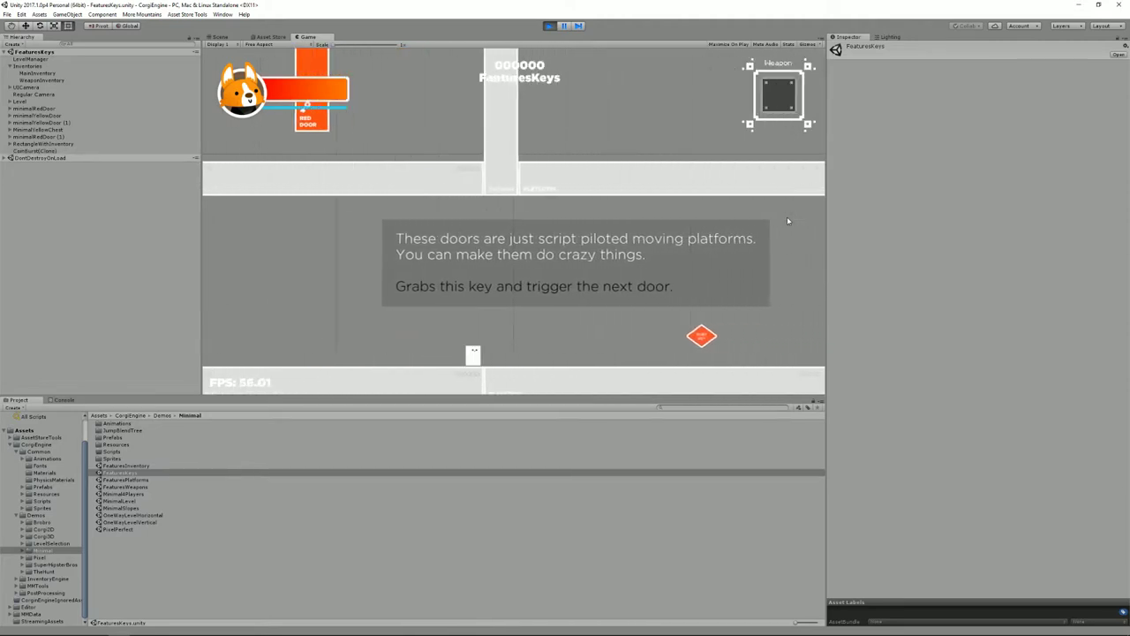
# Jump over the second ruby key to the button-activated red door and check the inventory for a ruby key.
pyautogui.press('space')
pyautogui.press('Right')
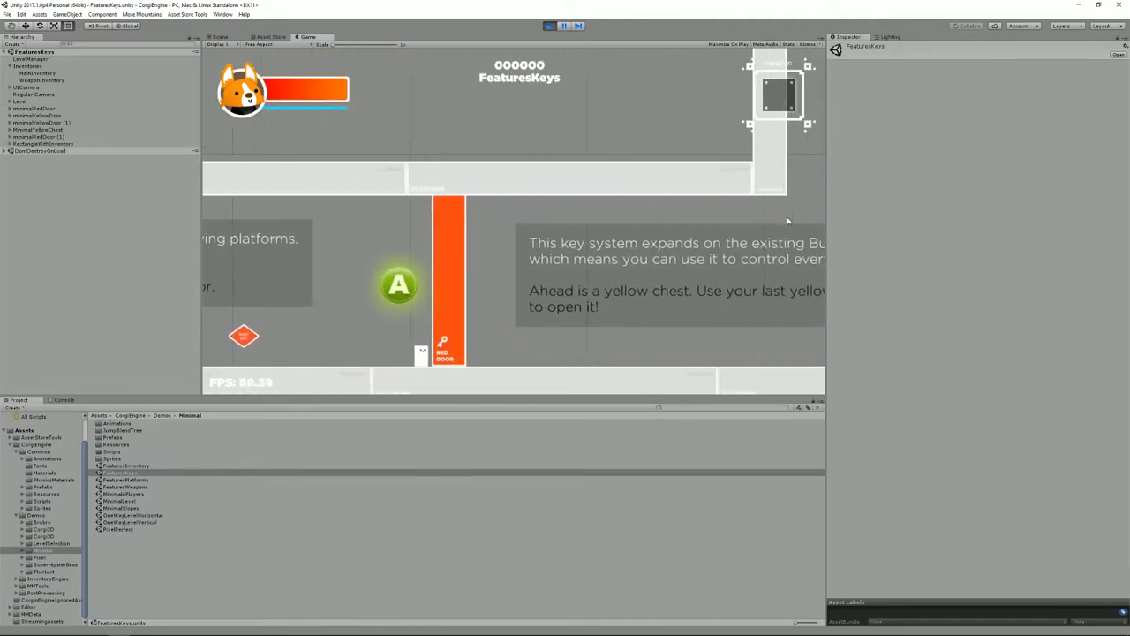
pyautogui.press('i')
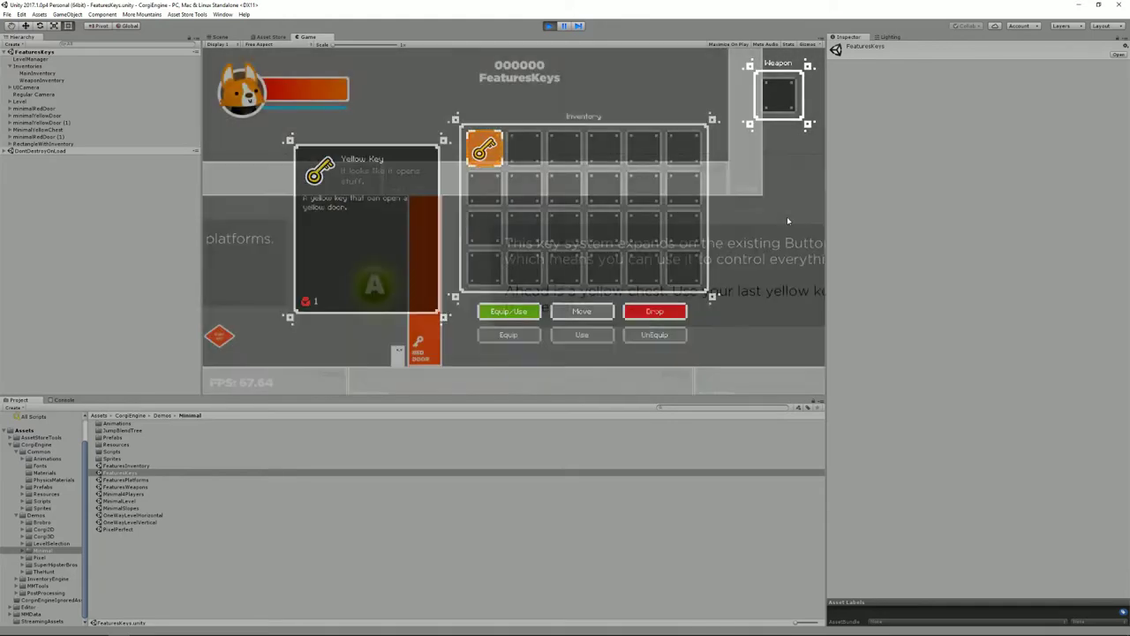
pyautogui.press('i')
# Go back to grab the second ruby key and inspect the Ruby Key item in the inventory.
pyautogui.press('Left')
pyautogui.press('Left')
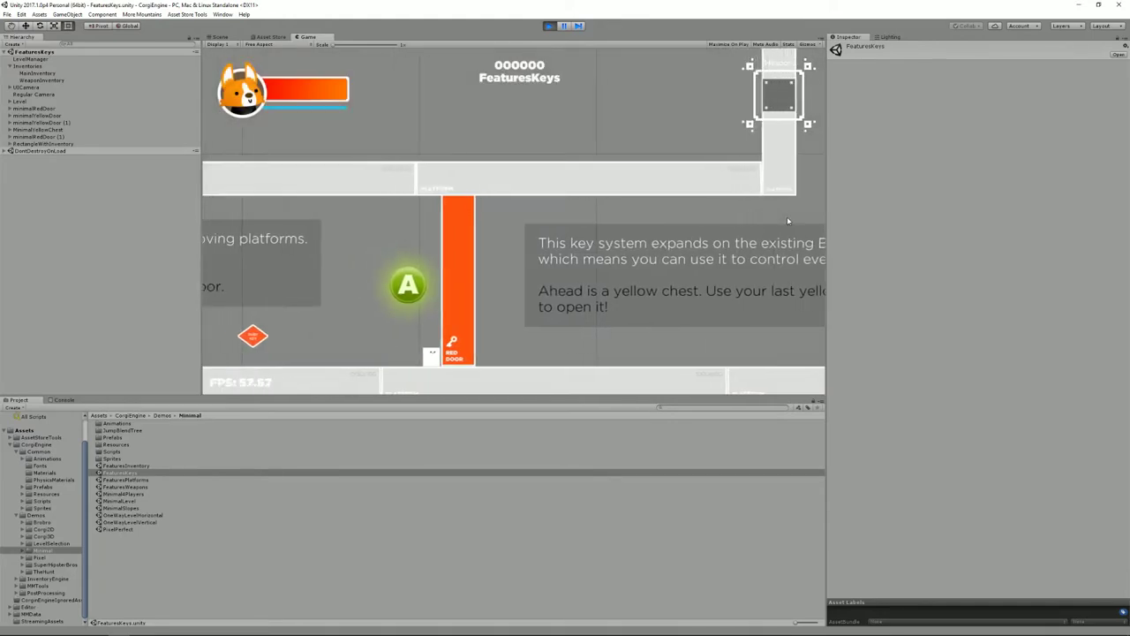
pyautogui.press('Left')
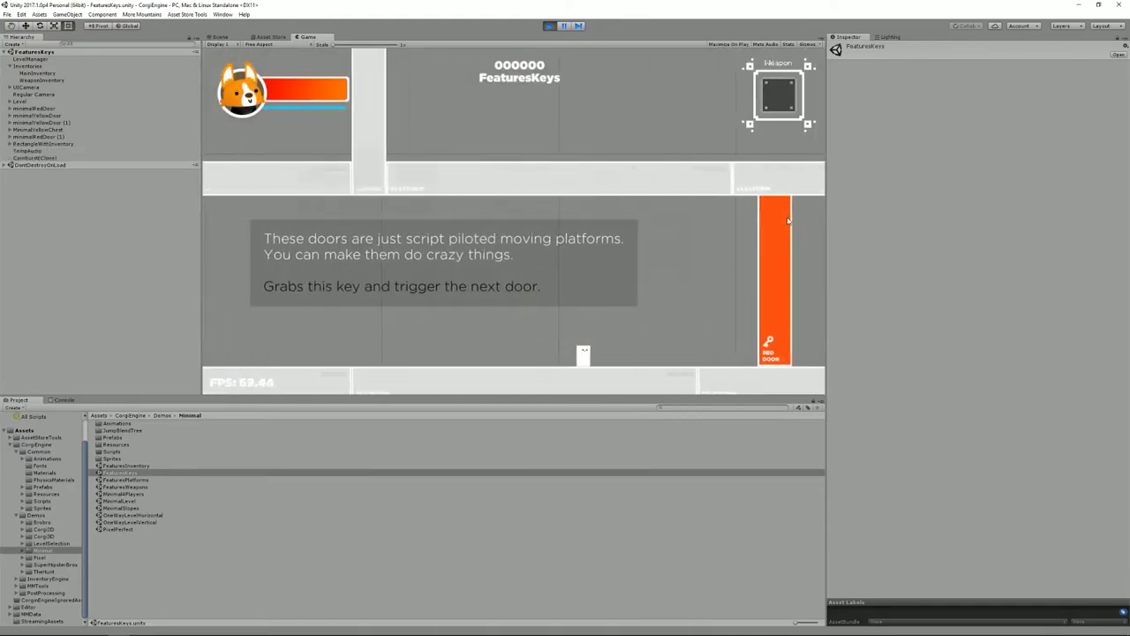
pyautogui.press('i')
pyautogui.press('Right')
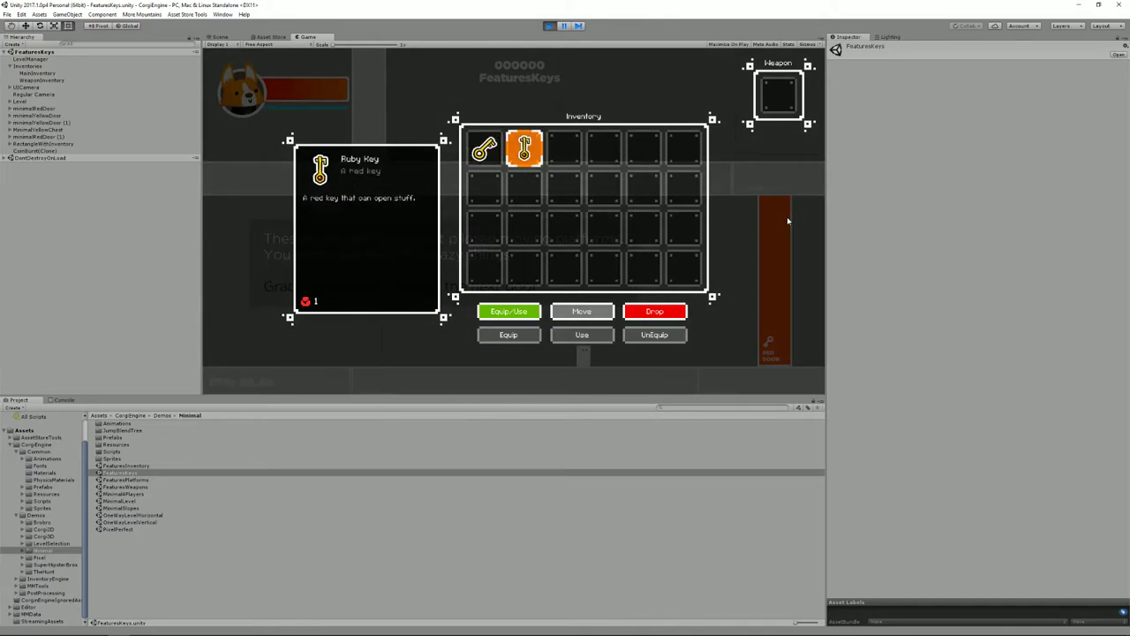
# Close the inventory, open the button-activated red door with the ruby key, and walk on to the yellow chest.
pyautogui.press('i')
pyautogui.press('Right')
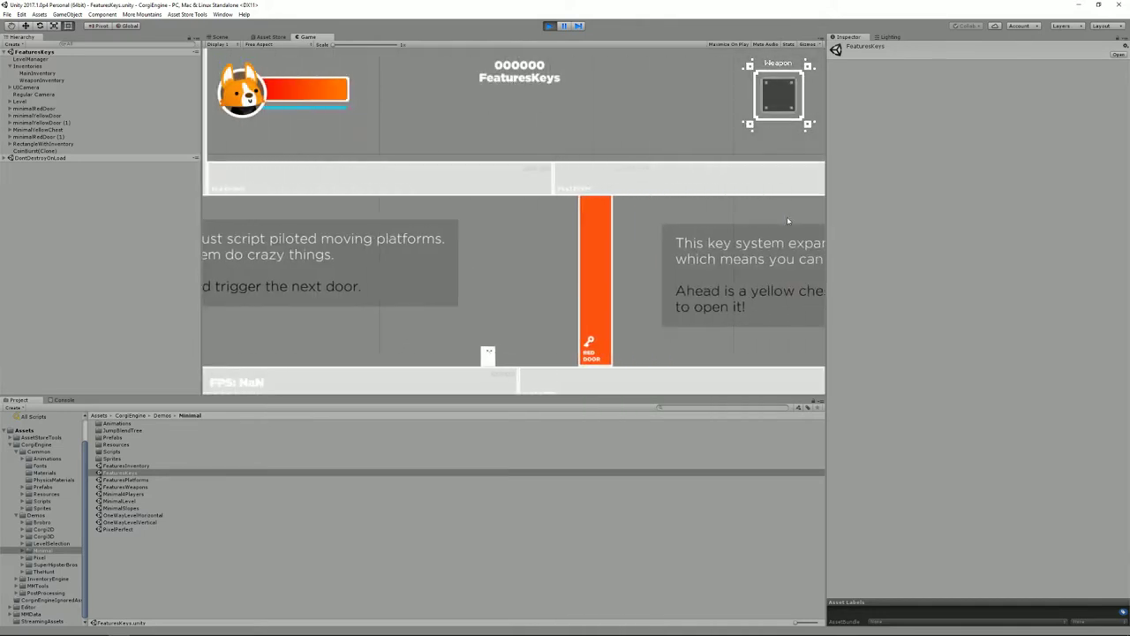
pyautogui.press('Right')
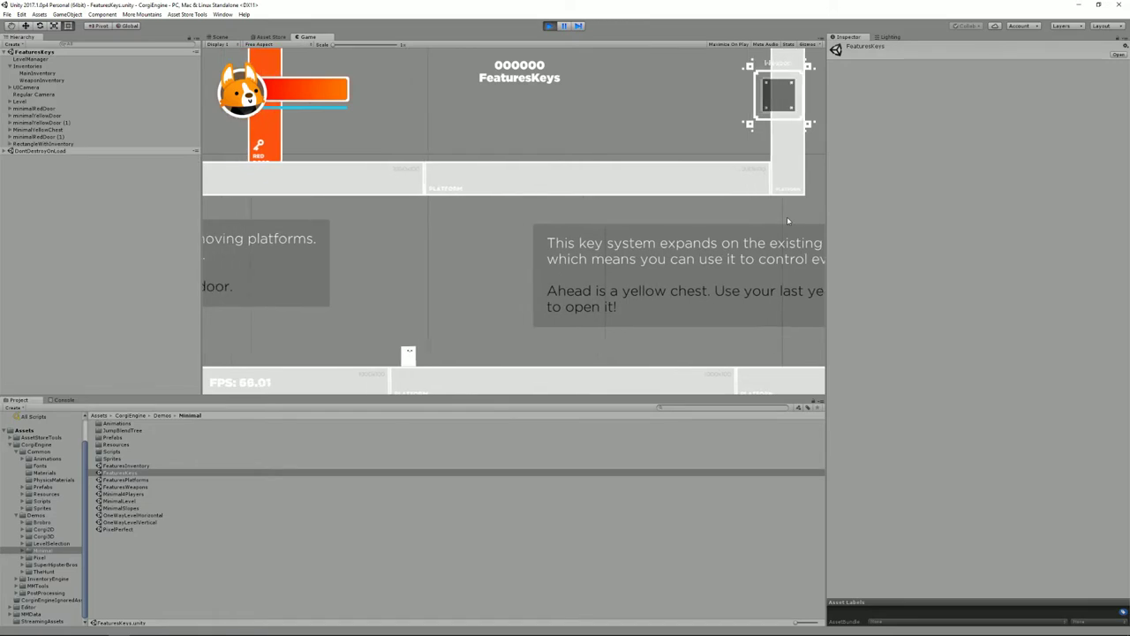
pyautogui.press('Right')
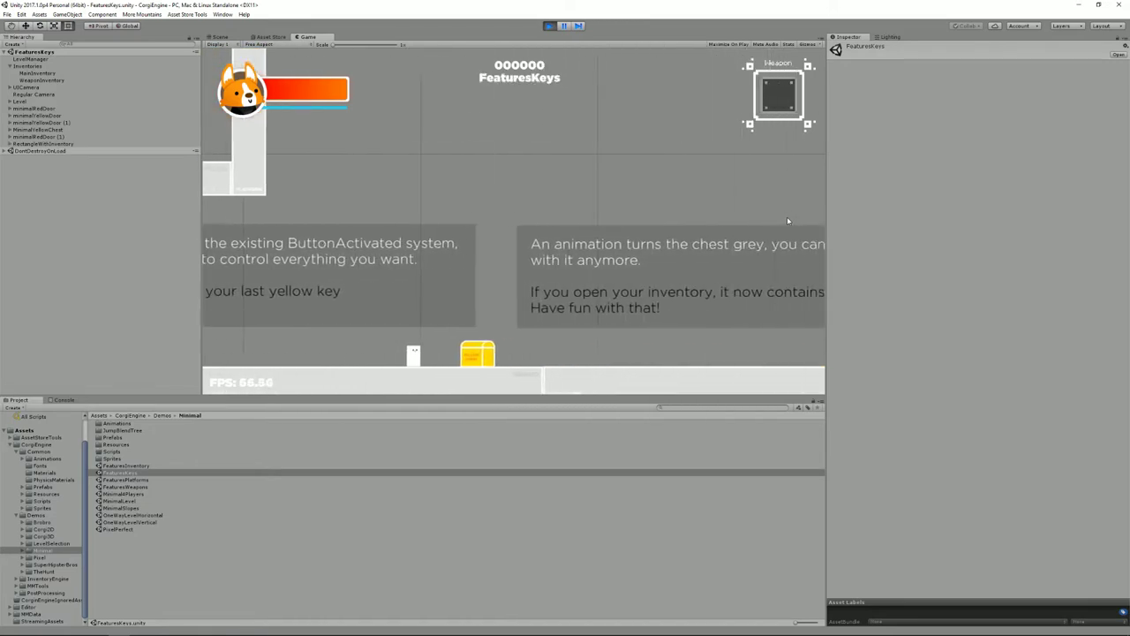
# Check the inventory for the last yellow key and use it to open the yellow chest.
pyautogui.press('i')
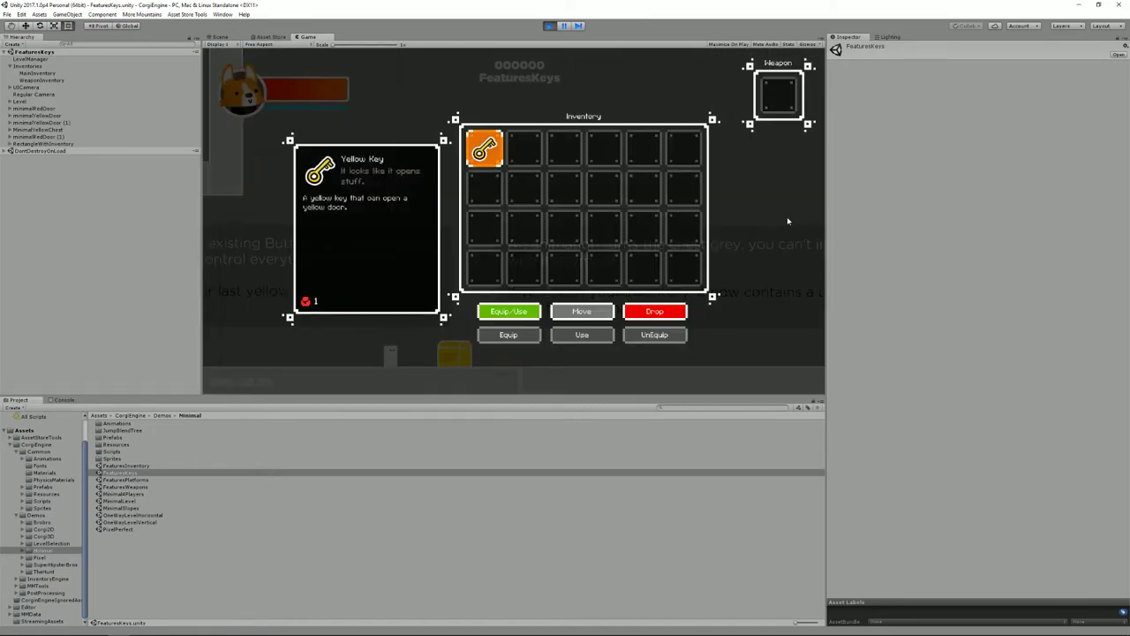
pyautogui.press('i')
pyautogui.press('Right')
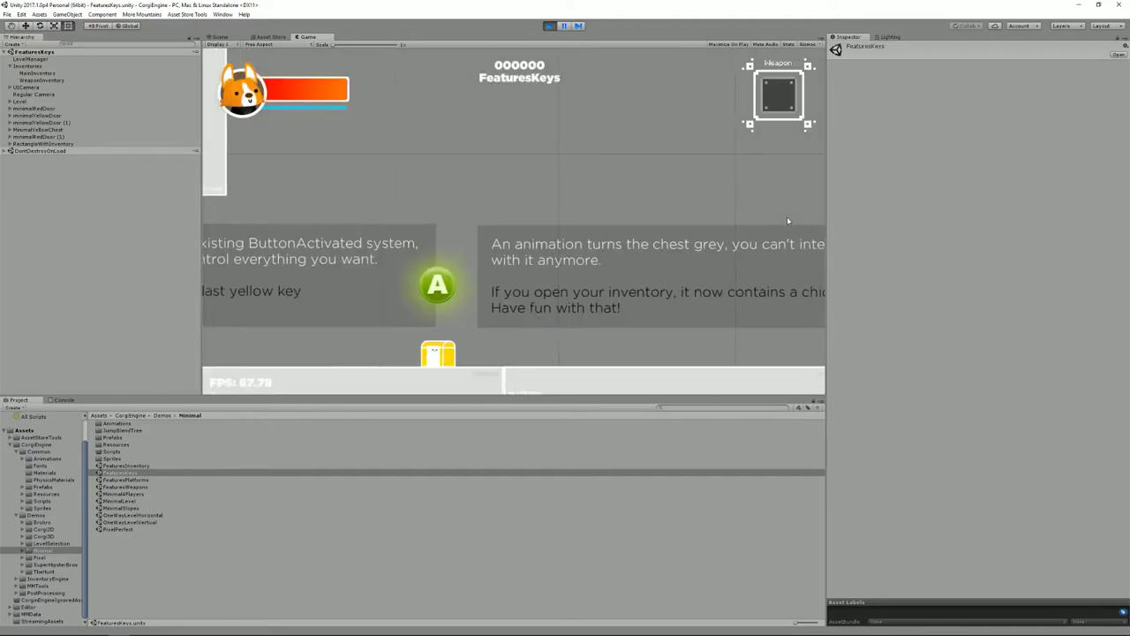
# Inspect the Chicken and Coin items from the chest in the inventory, then walk the character past the opened chest.
pyautogui.press('i')
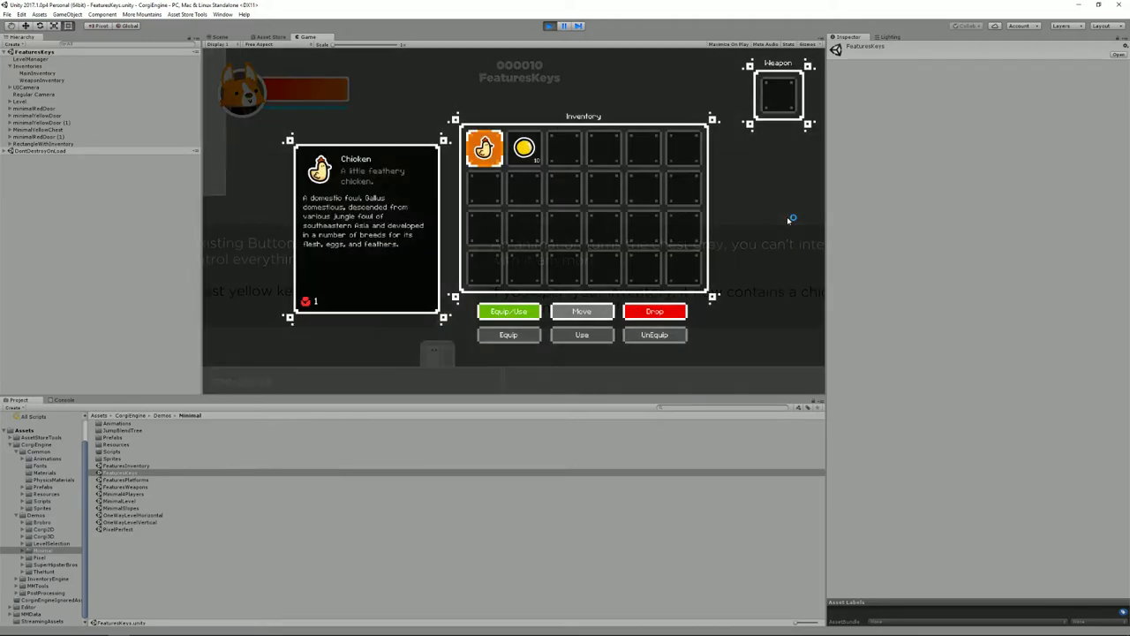
pyautogui.press('Right')
pyautogui.press('Right')
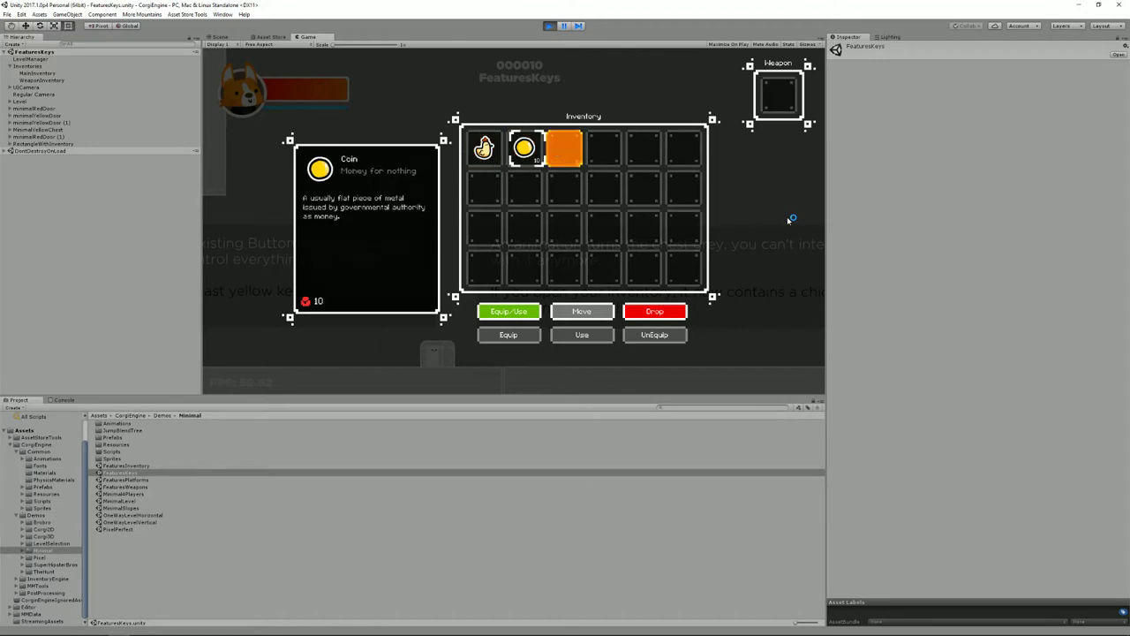
pyautogui.press('i')
pyautogui.press('Right')
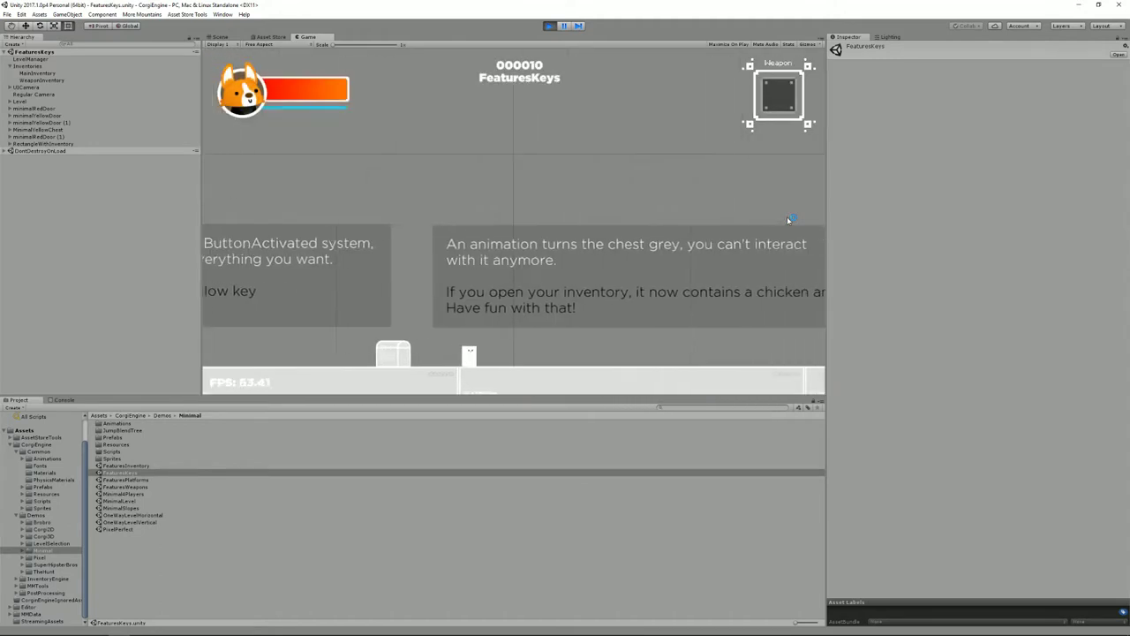
# Walk the character past the final sign toward the gate to the next level and stop playing the scene.
pyautogui.press('Right')
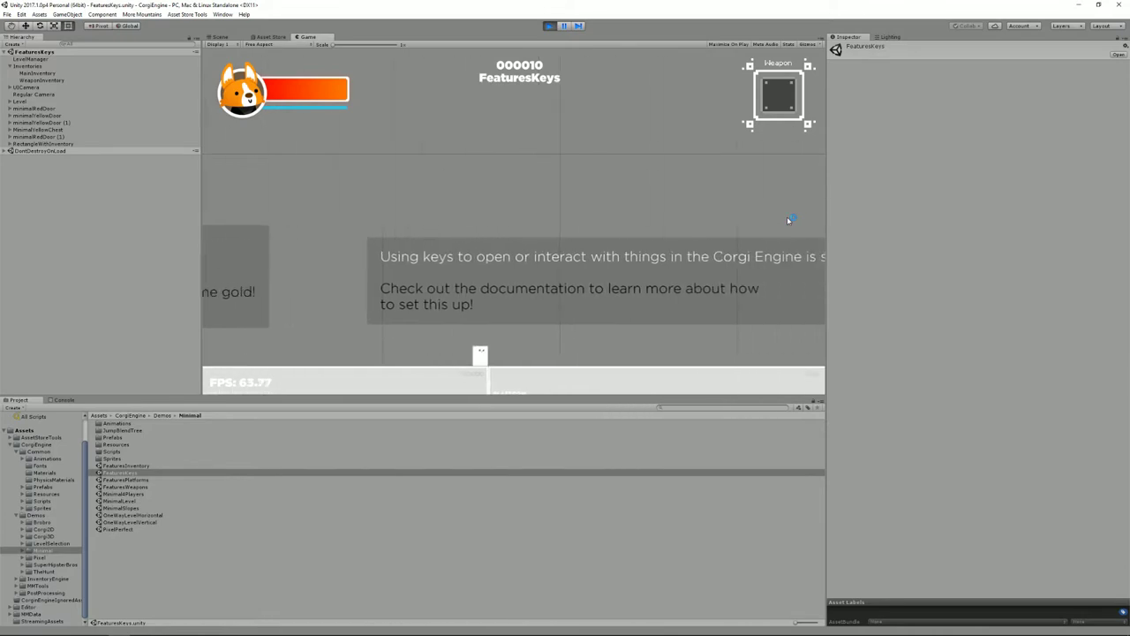
pyautogui.press('Right')
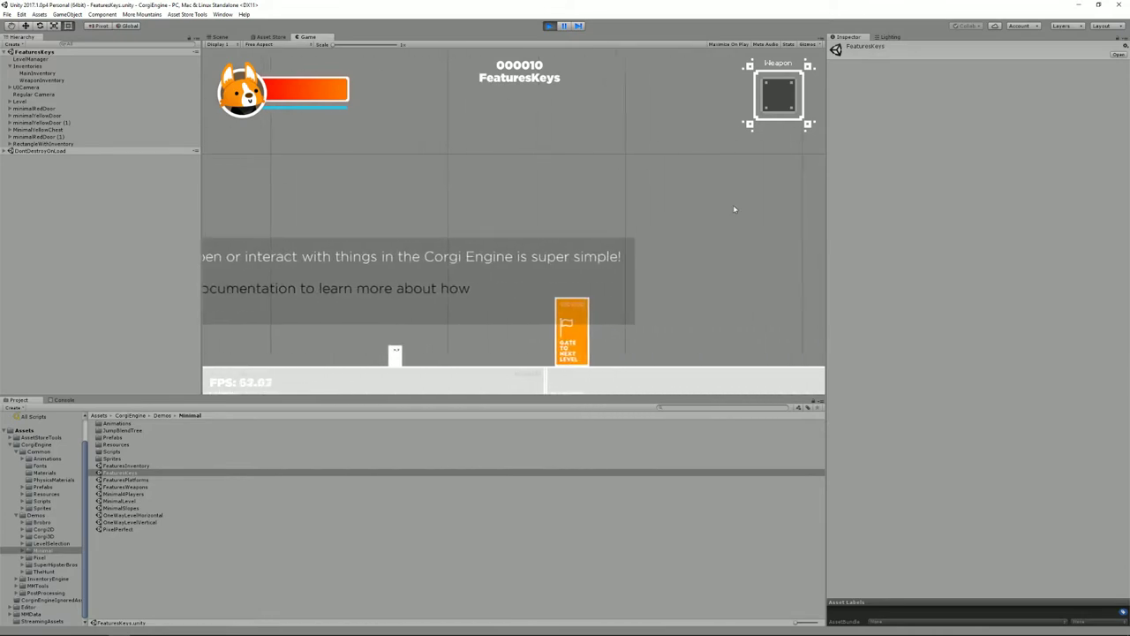
pyautogui.hotkey('ctrl', 'p')
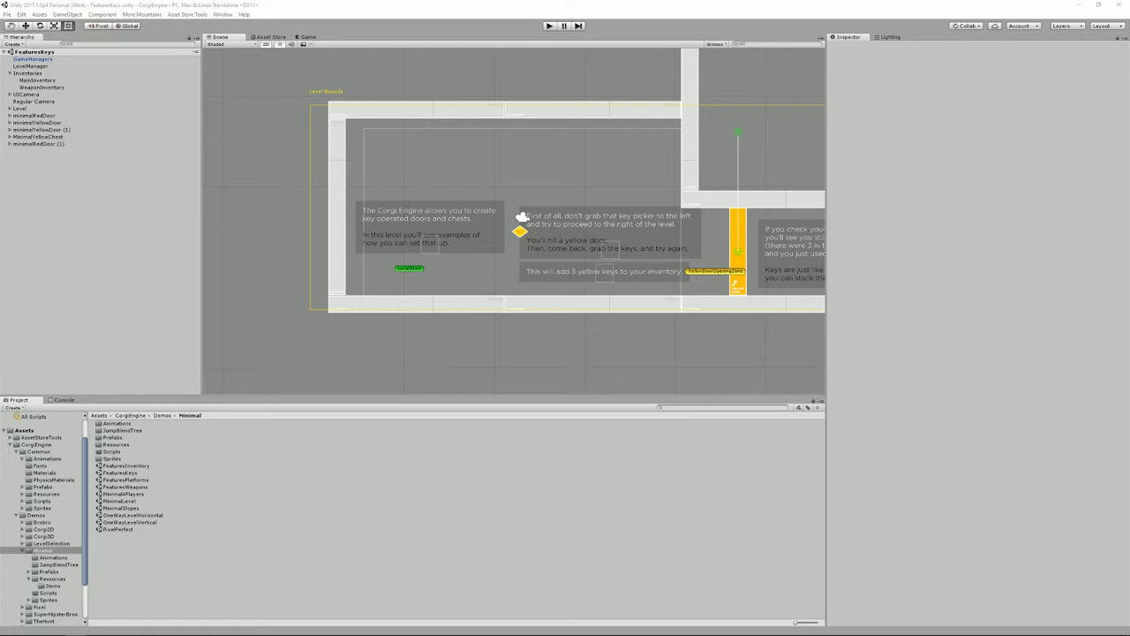
# Create a Corgi Engine inventory key asset named TutorialKey in the Minimal demo's Resources/Items folder.
pyautogui.doubleClick(115, 444)
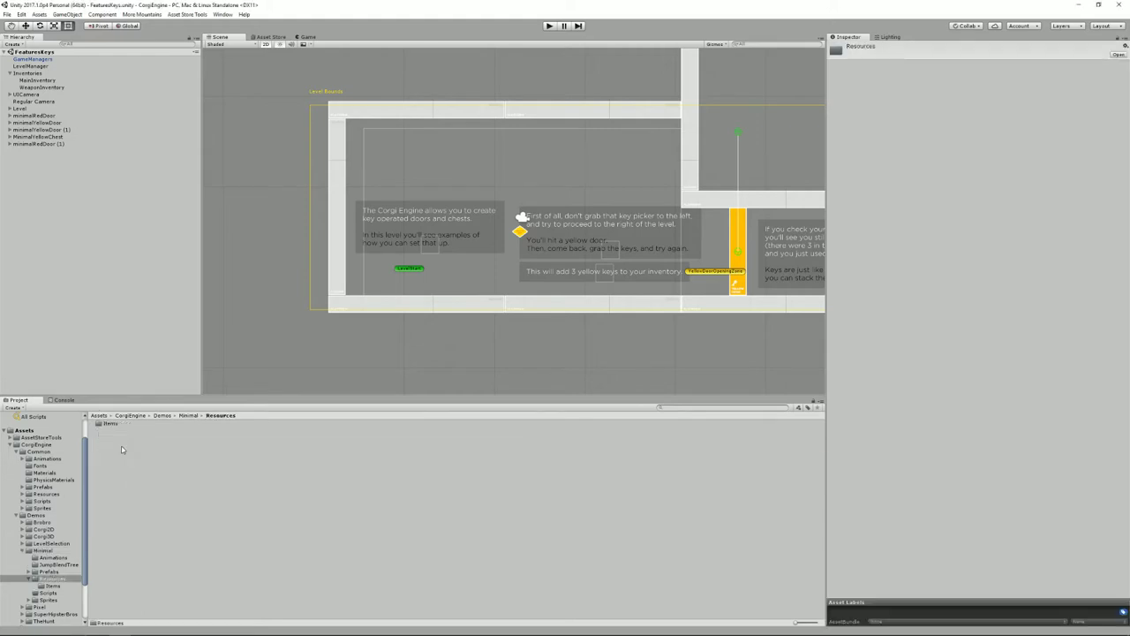
pyautogui.doubleClick(112, 424)
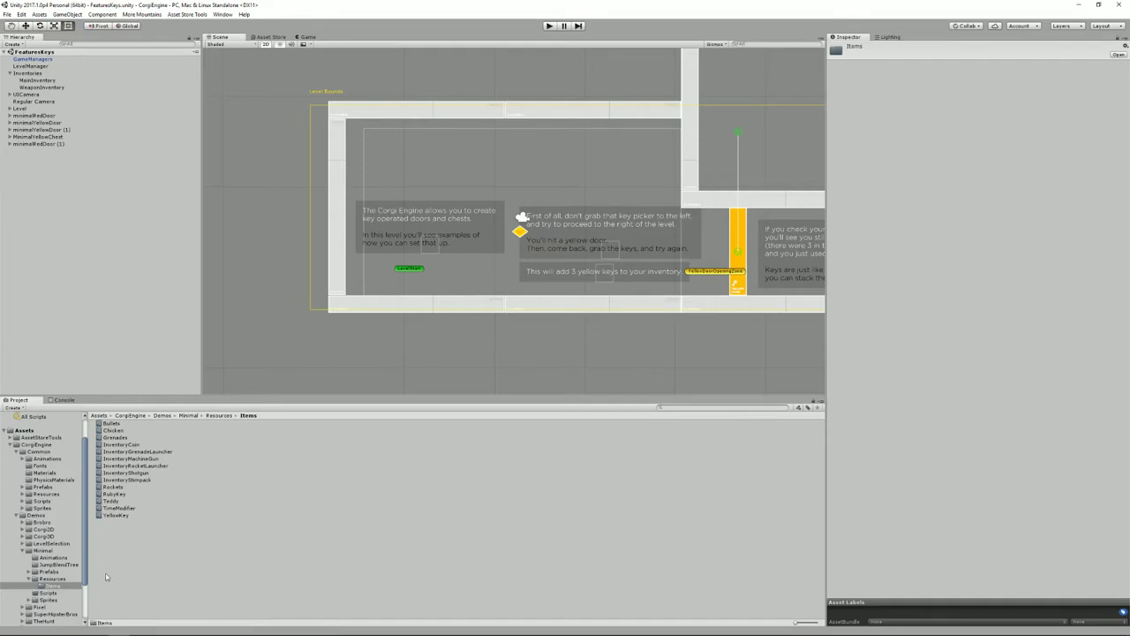
pyautogui.rightClick(132, 535)
pyautogui.moveTo(169, 379)
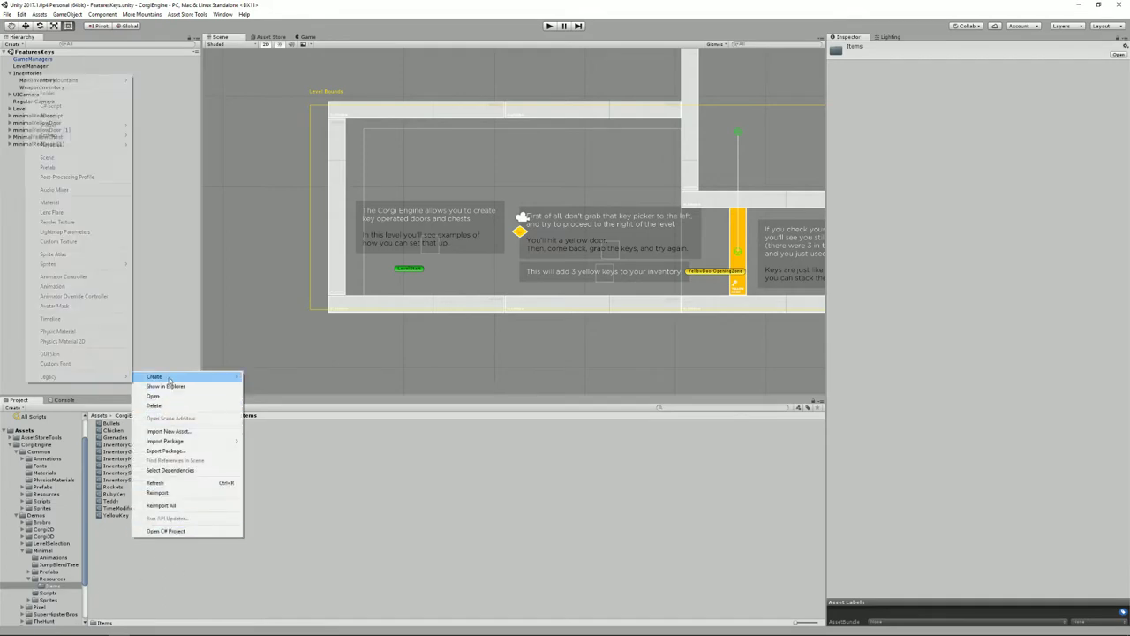
pyautogui.moveTo(85, 81)
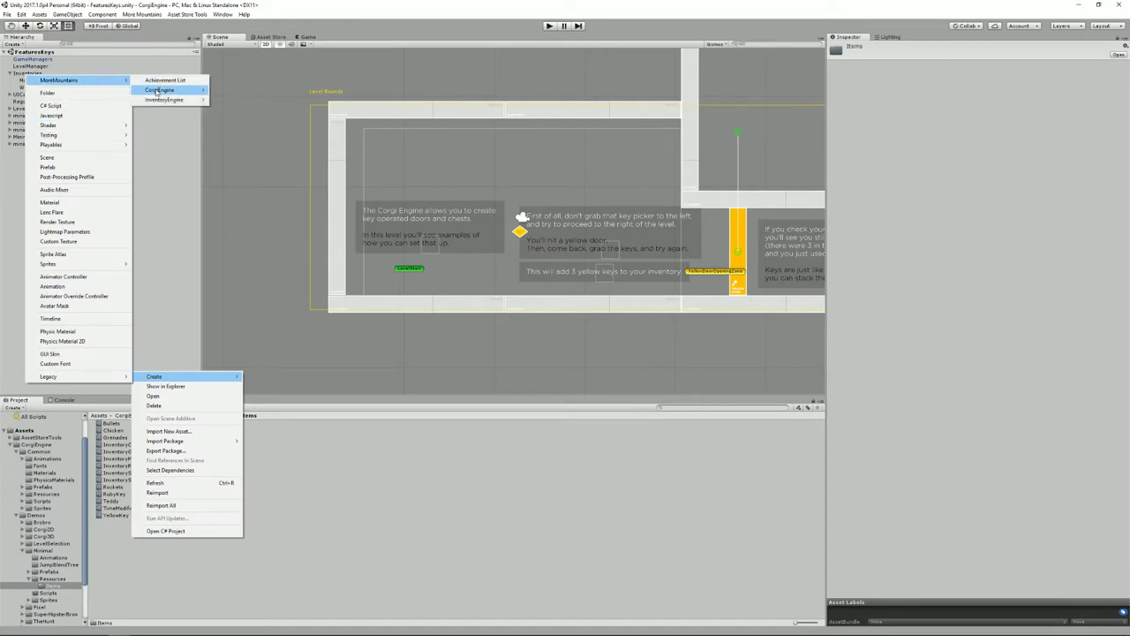
pyautogui.moveTo(157, 91)
pyautogui.click(63, 103)
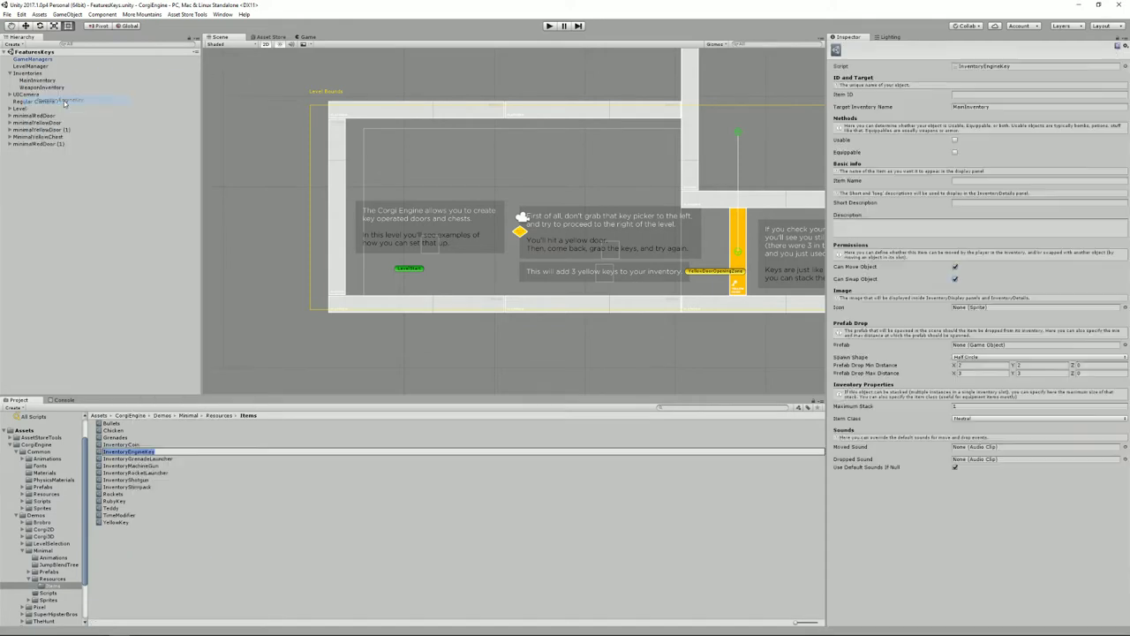
pyautogui.write('R')
pyautogui.press('Return')
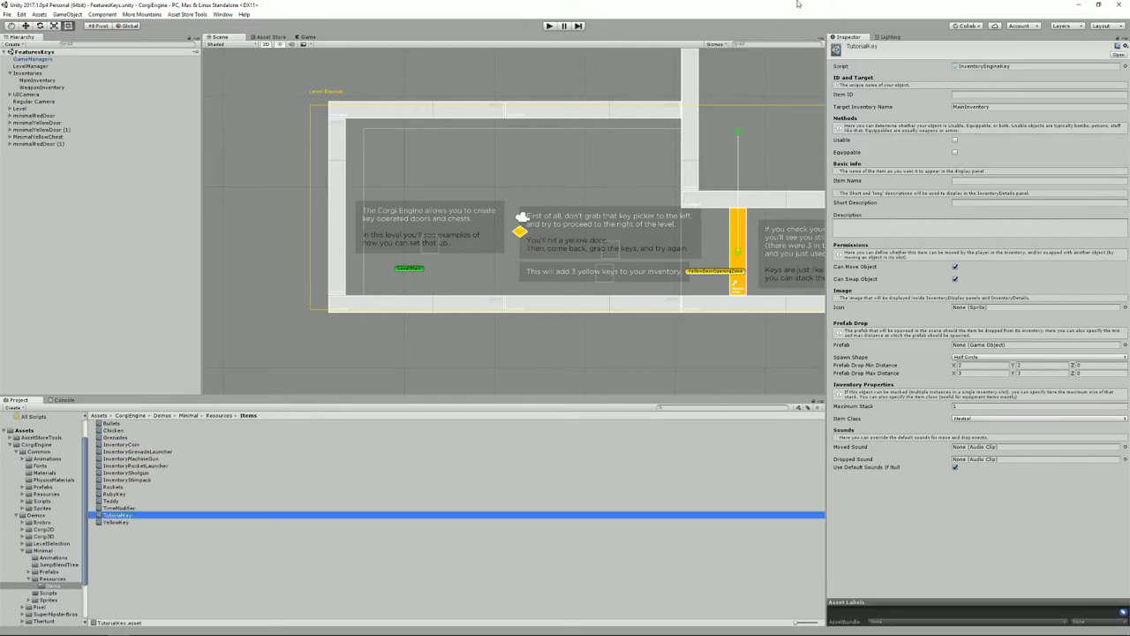
# Set TutorialKey's item ID to TutorialKey, keep MainInventory as the target inventory, and make the item usable.
pyautogui.click(977, 95)
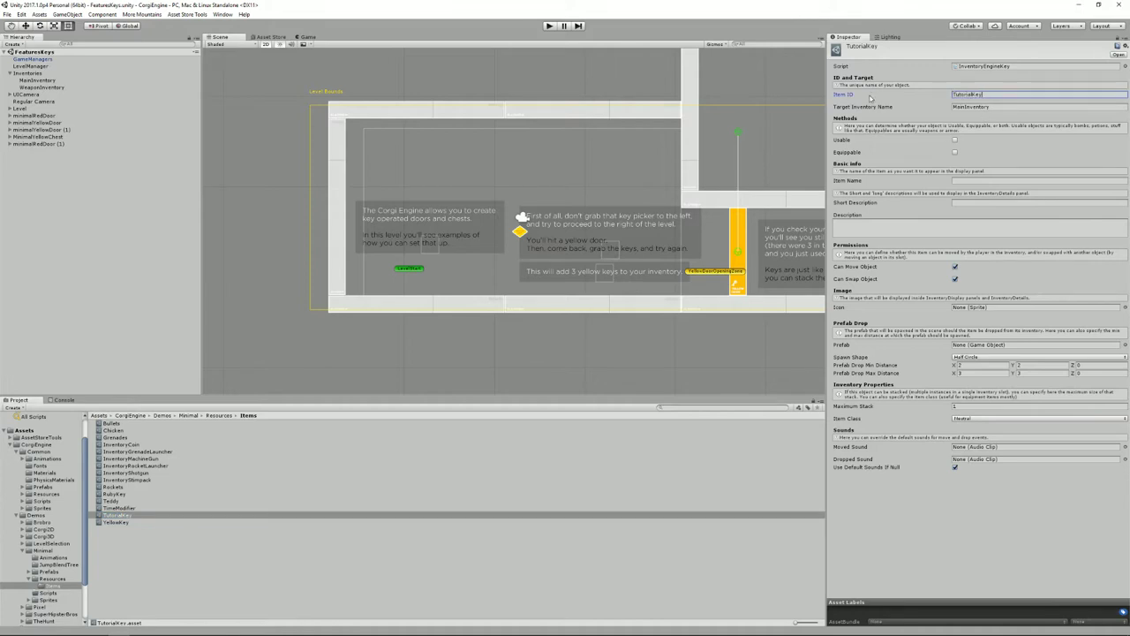
pyautogui.click(1002, 106)
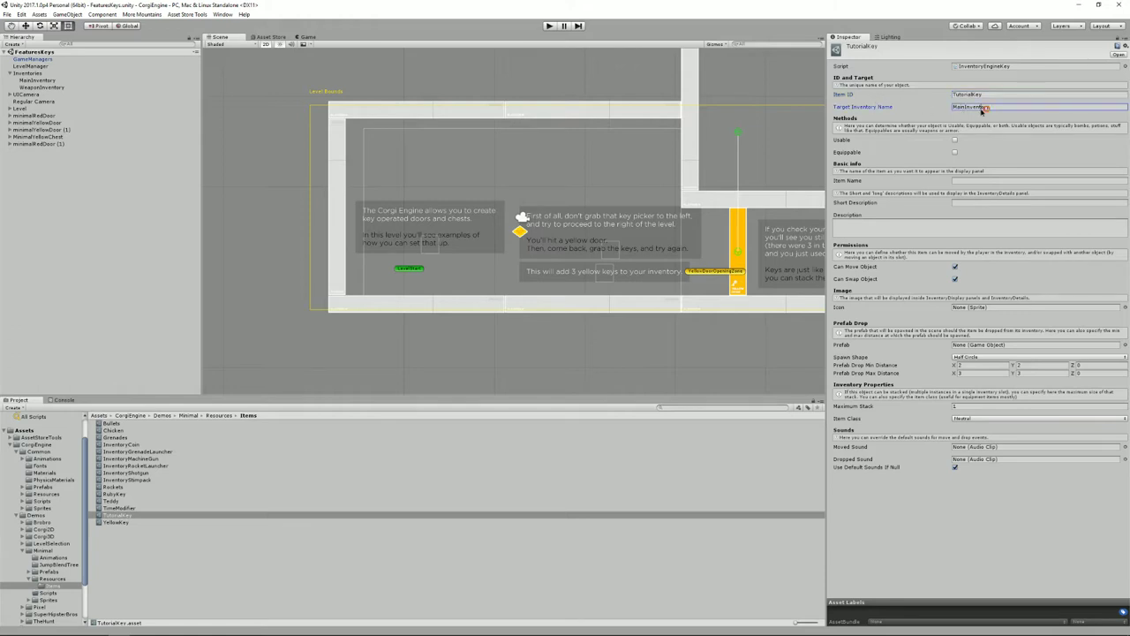
pyautogui.click(954, 139)
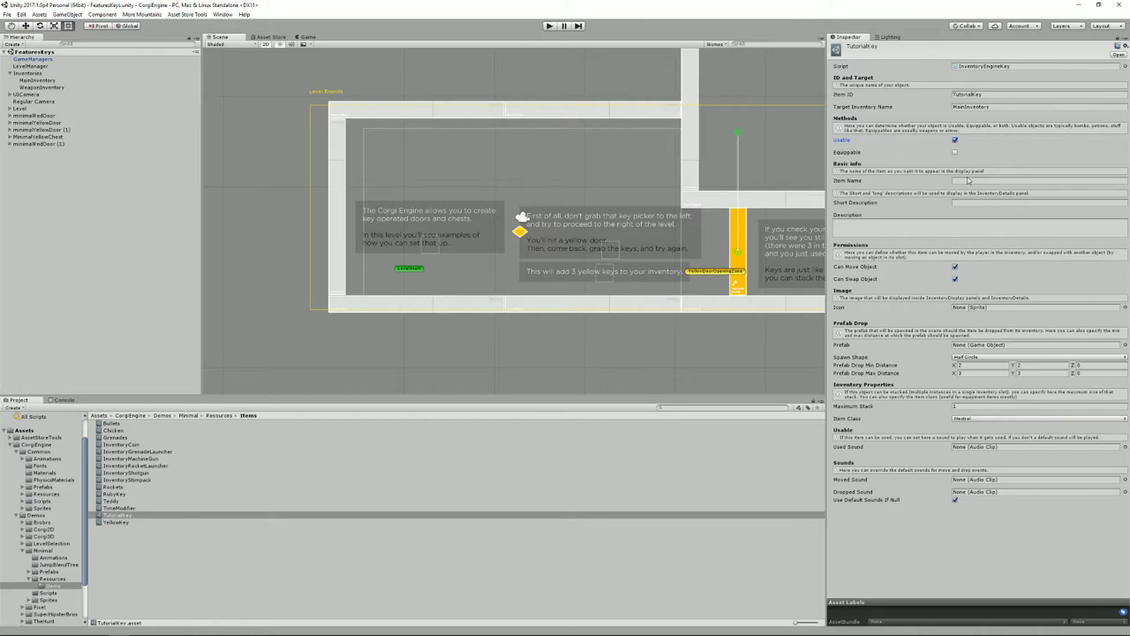
# Name the item "Tutorial Key", with the short description "A key to test stuff" and the description "Test".
pyautogui.click(967, 181)
pyautogui.write('Tutorial Key')
pyautogui.press('Tab')
pyautogui.write('A key')
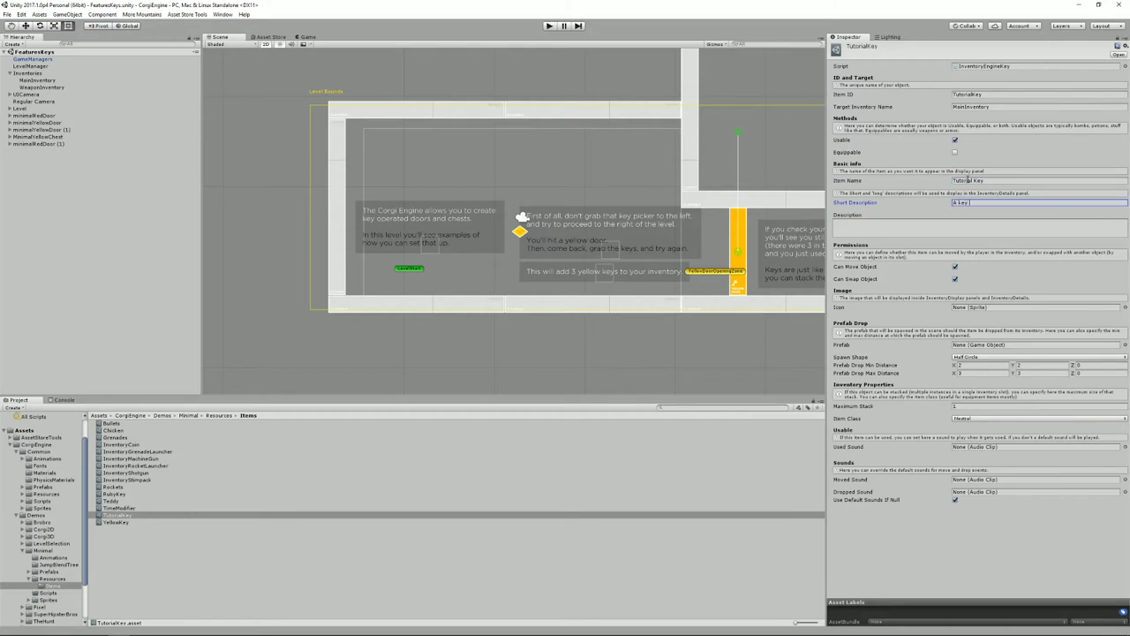
pyautogui.write(' t')
pyautogui.click(940, 233)
pyautogui.write('Test')
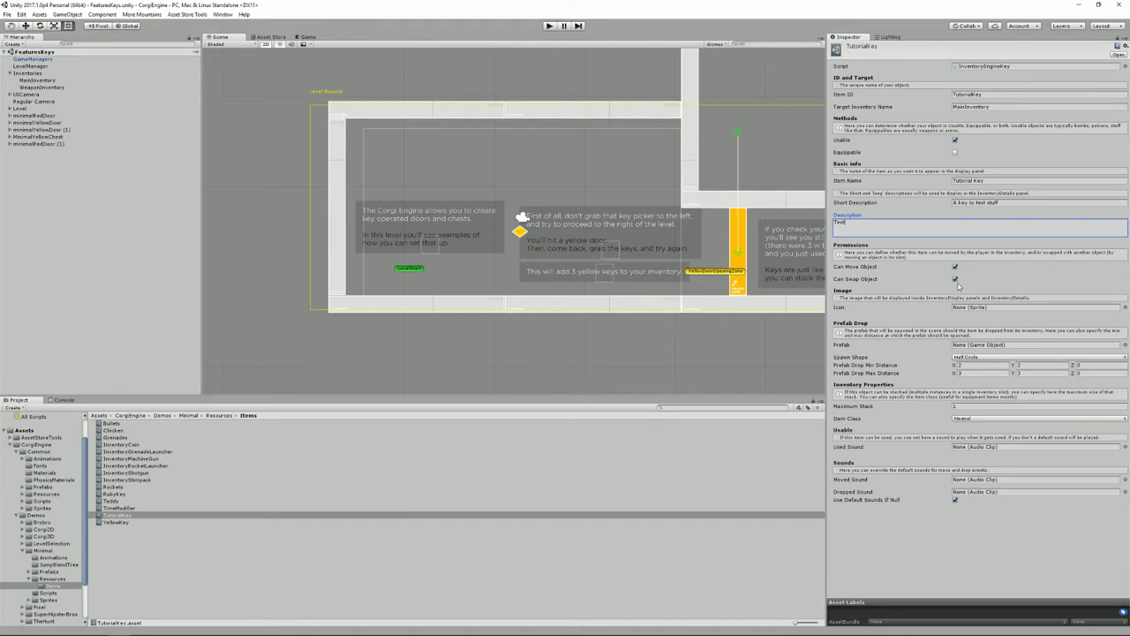
# Assign the KeyIcon sprite as the item's icon and set its maximum stack to 5.
pyautogui.click(1125, 308)
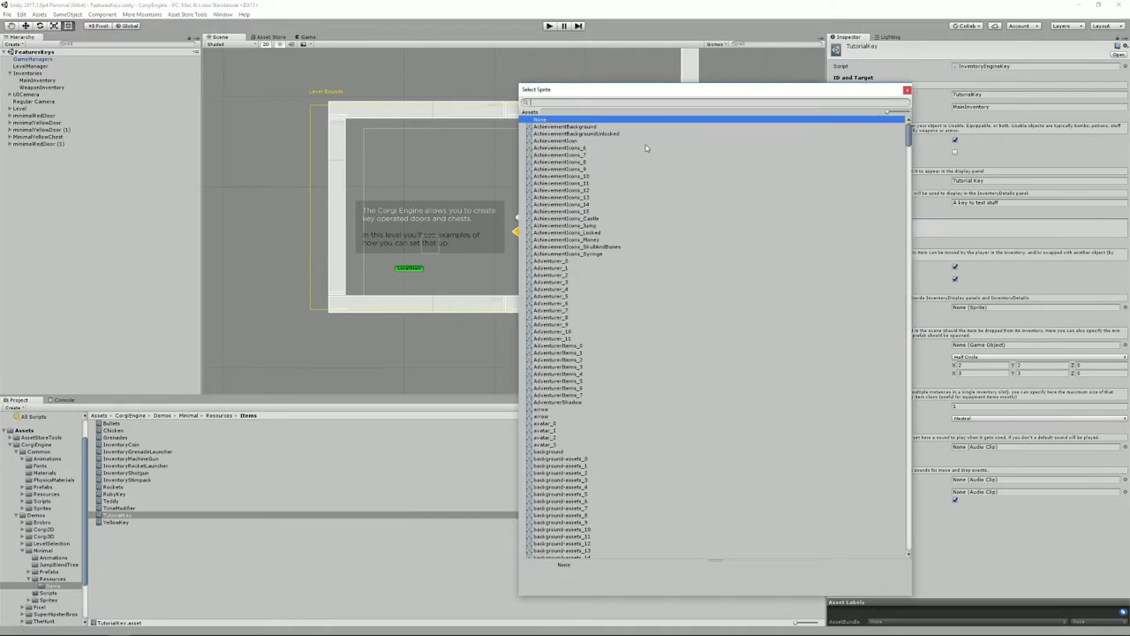
pyautogui.write('key')
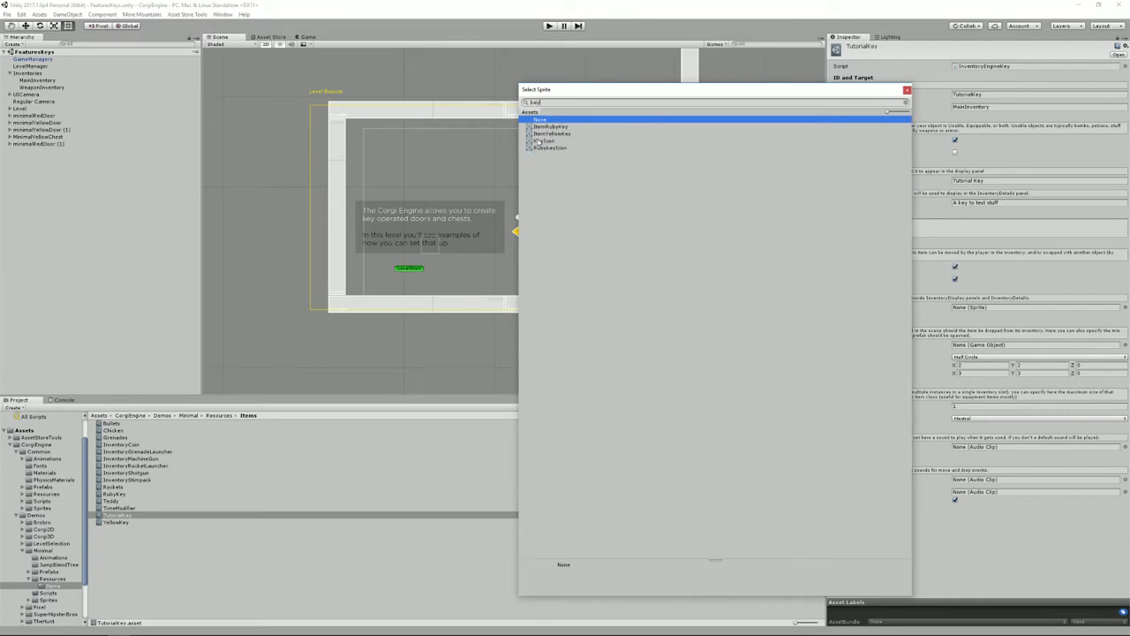
pyautogui.click(540, 142)
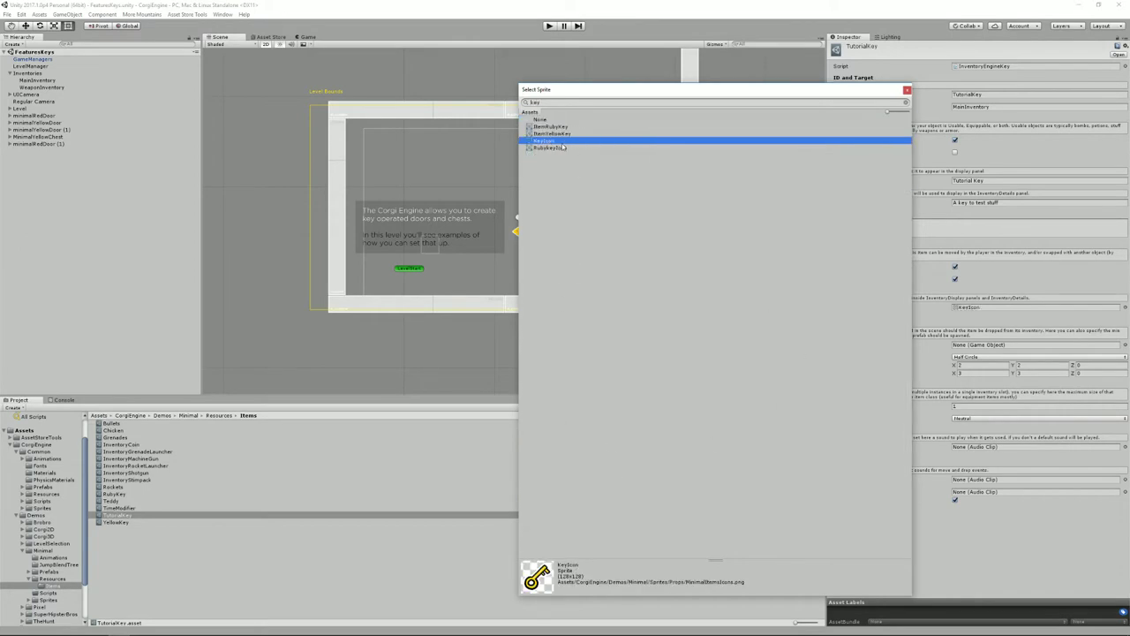
pyautogui.doubleClick(562, 144)
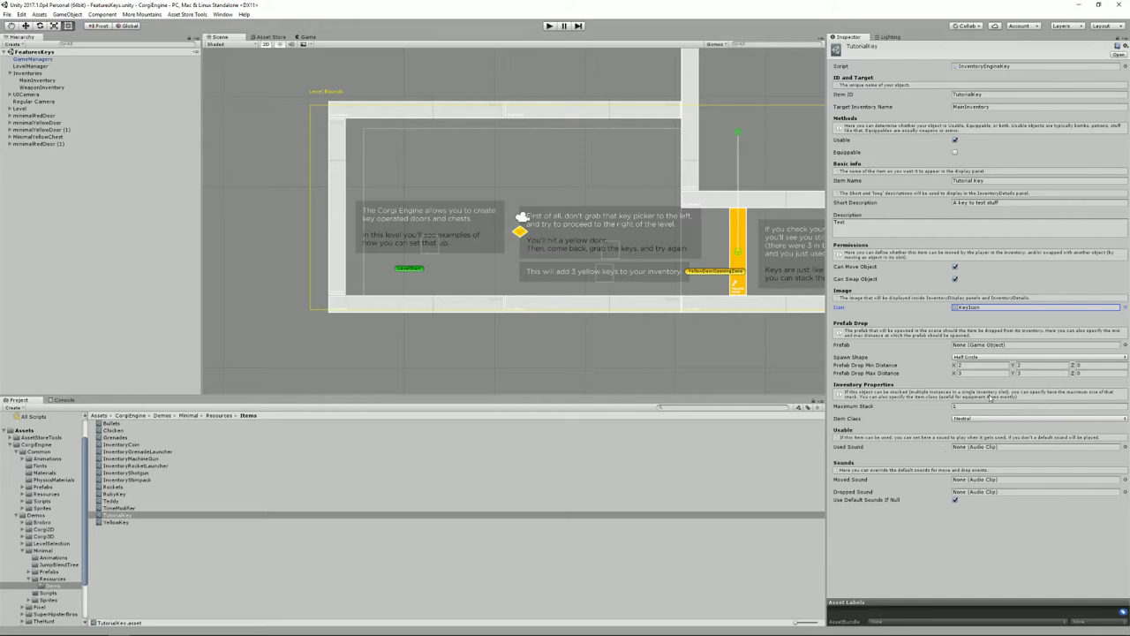
pyautogui.click(982, 404)
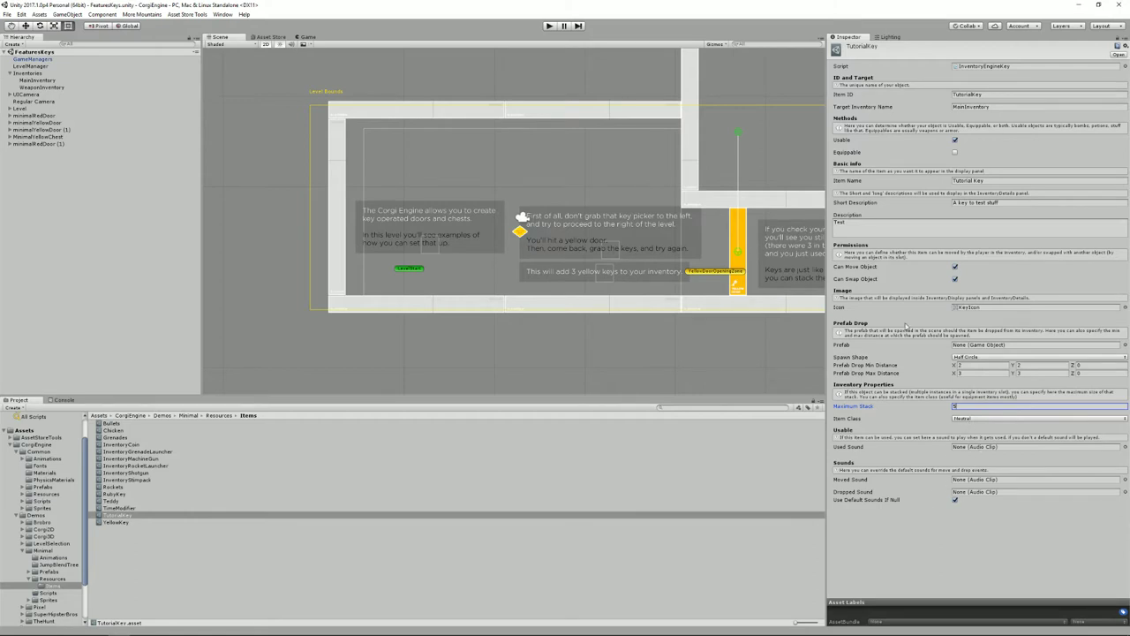
pyautogui.click(222, 567)
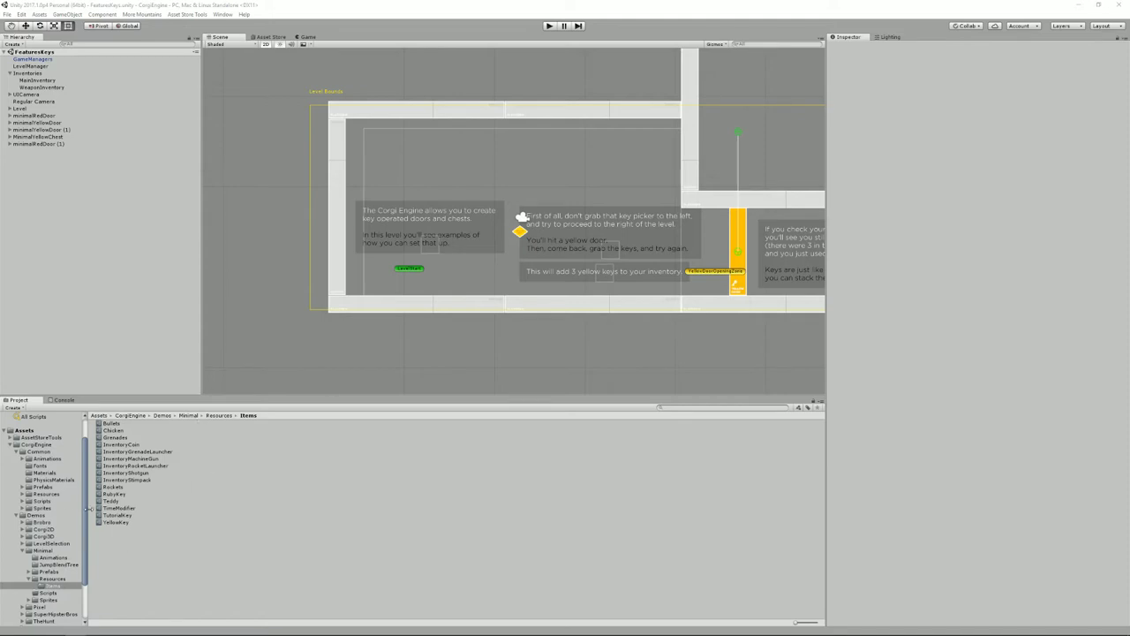
# Place the ItemBullets sprite from MinimalItems in Sprites/Props into the scene, near the floor between the level start and the yellow key.
pyautogui.click(48, 599)
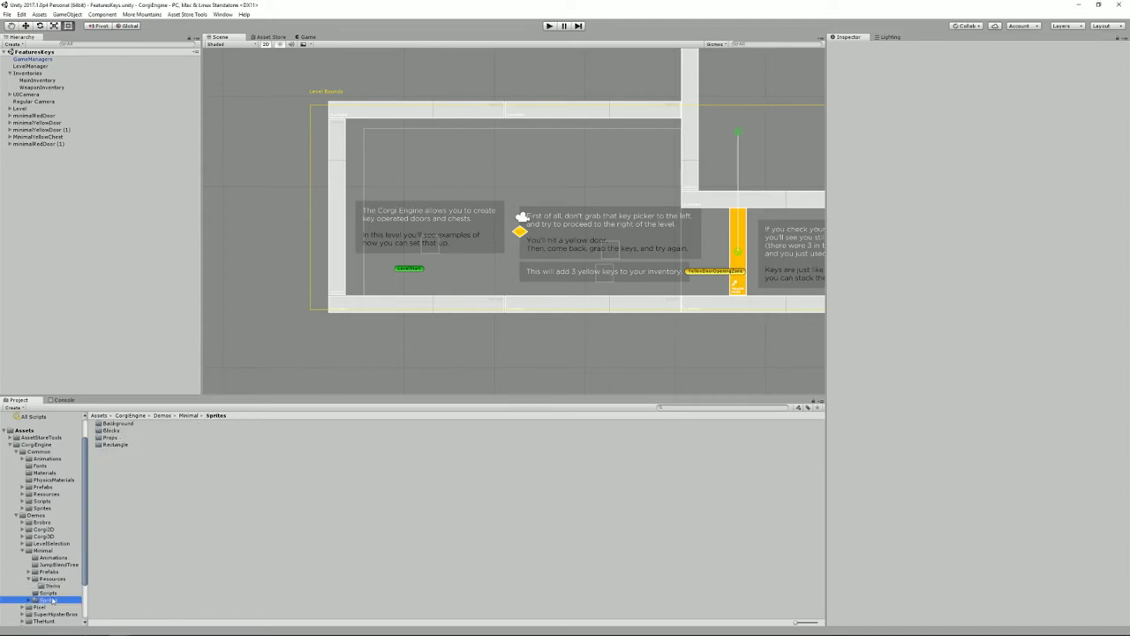
pyautogui.doubleClick(125, 438)
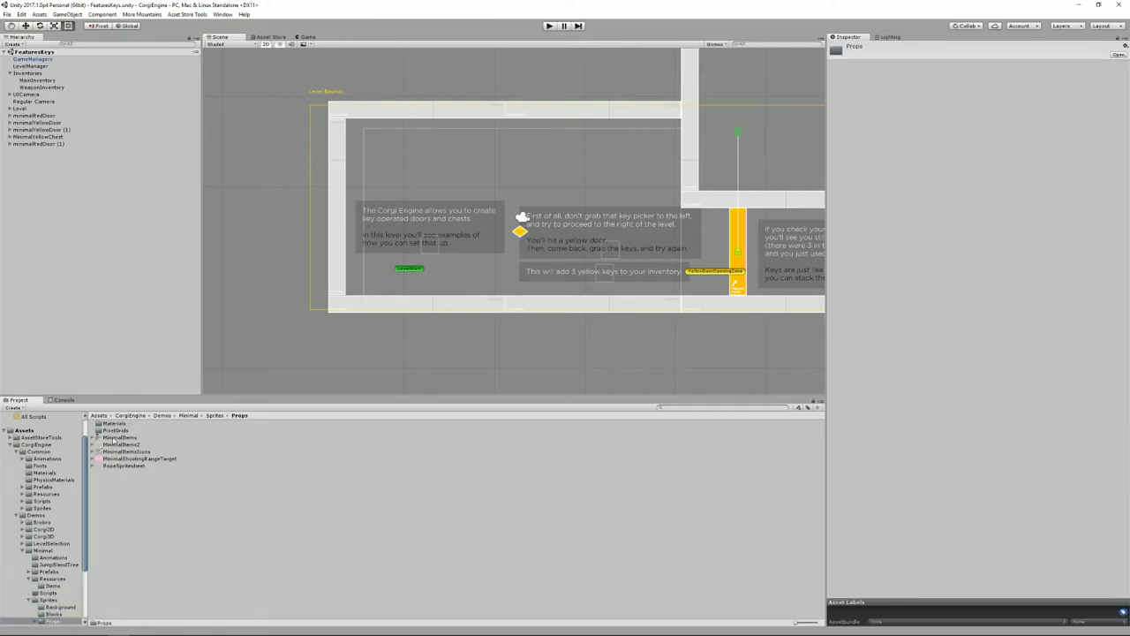
pyautogui.click(97, 437)
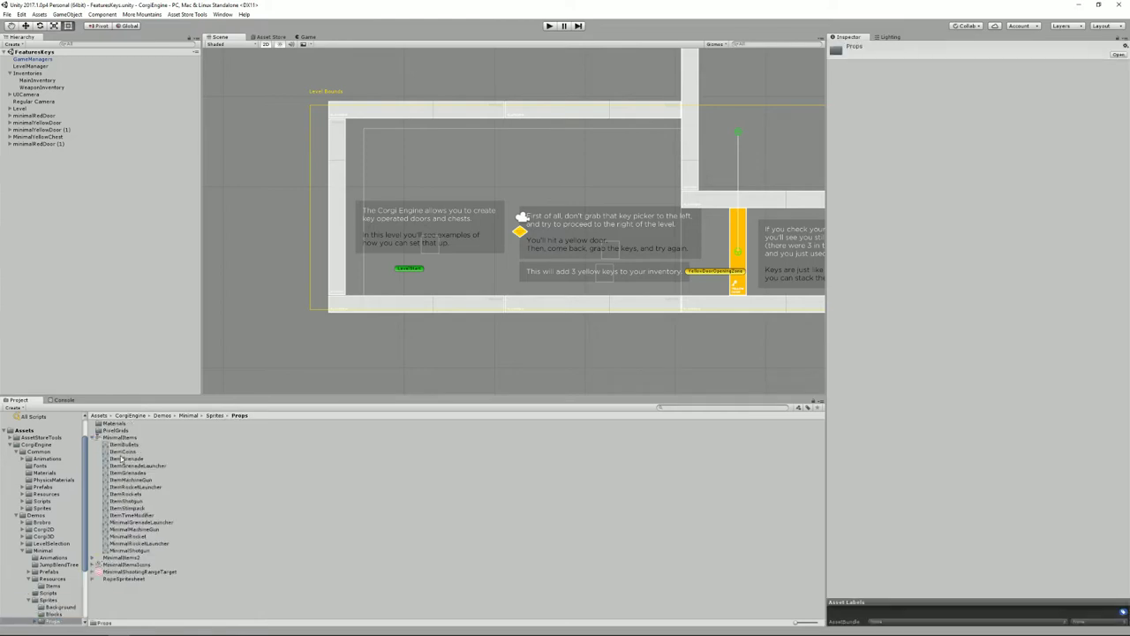
pyautogui.click(123, 445)
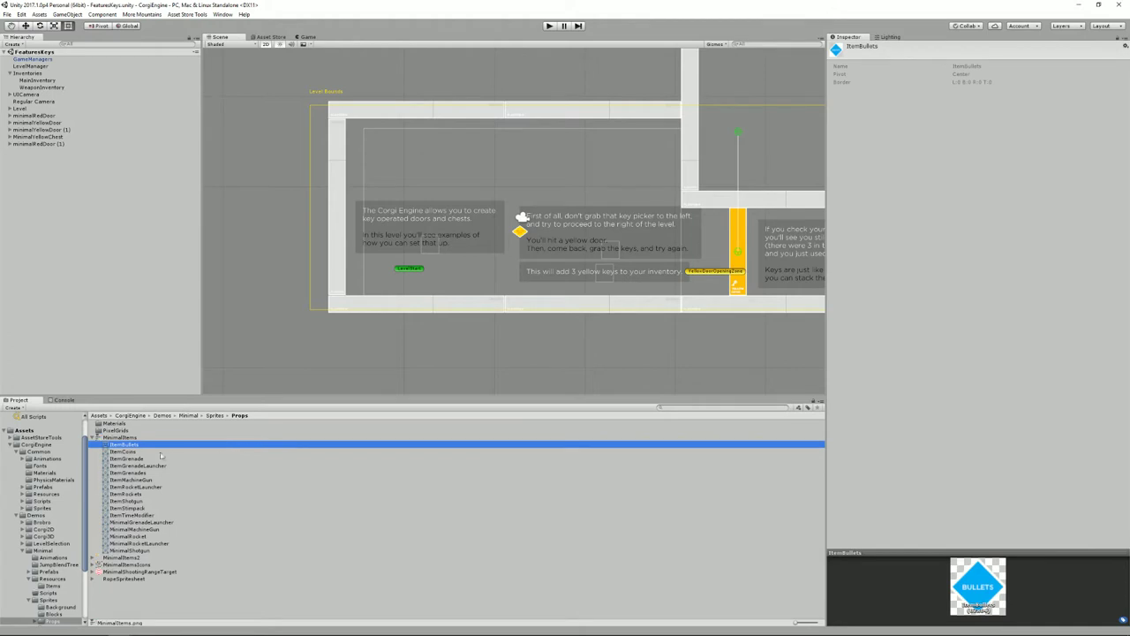
pyautogui.moveTo(132, 446); pyautogui.dragTo(475, 271)
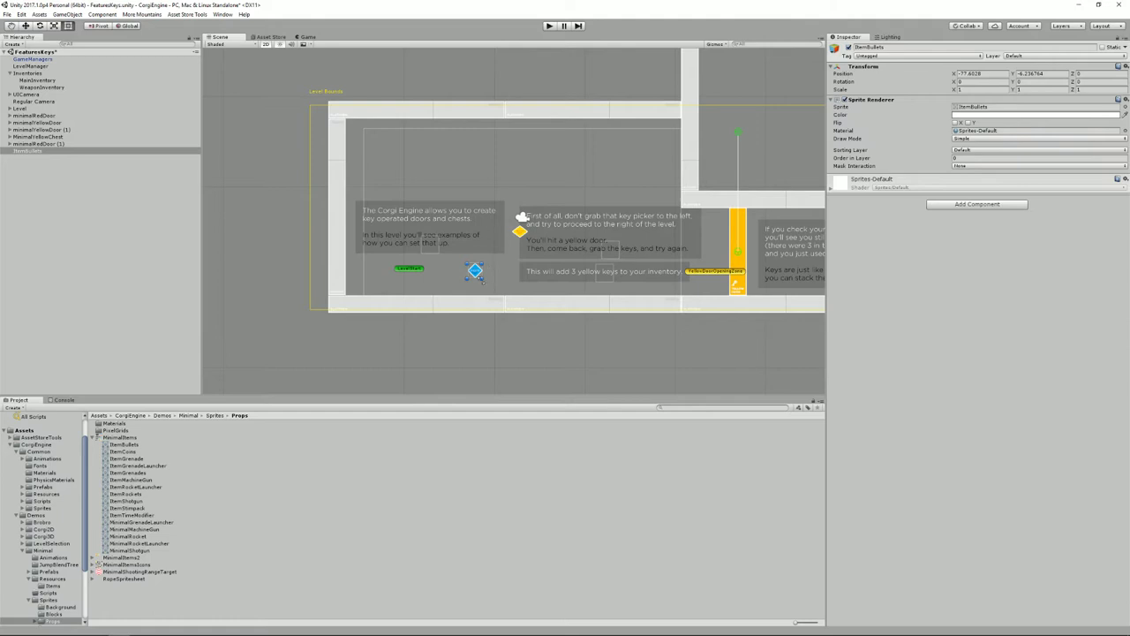
pyautogui.moveTo(480, 270); pyautogui.dragTo(447, 276)
pyautogui.moveTo(445, 275); pyautogui.dragTo(493, 265)
# Using YellowKeyPicker as a reference, add a Box Collider 2D to the ItemBullets object and make it a trigger.
pyautogui.click(520, 233)
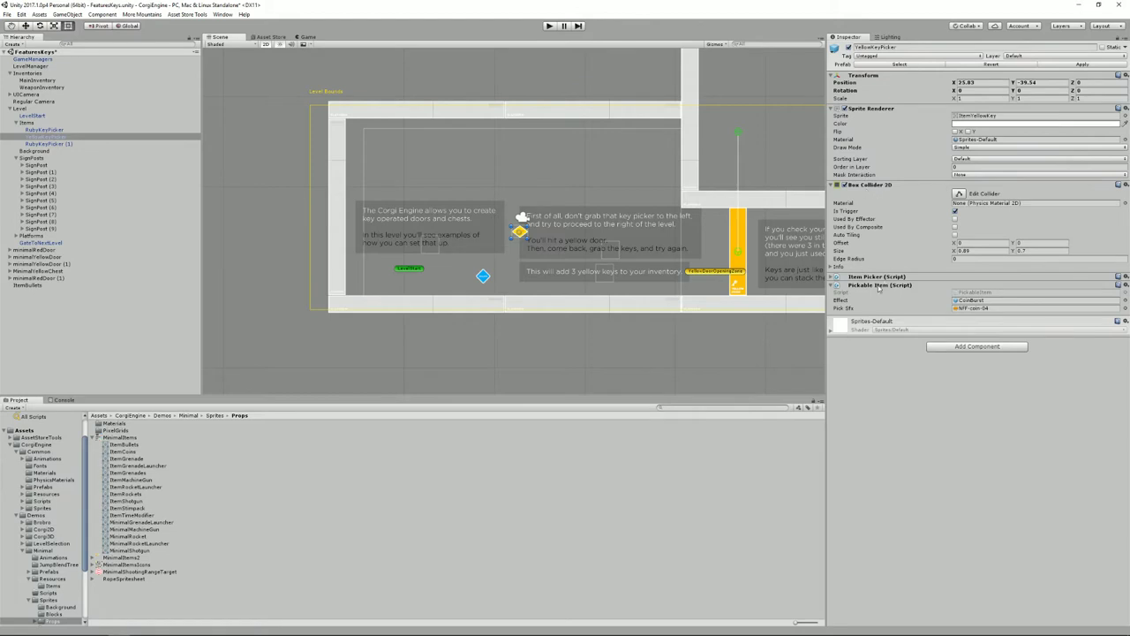
pyautogui.click(483, 277)
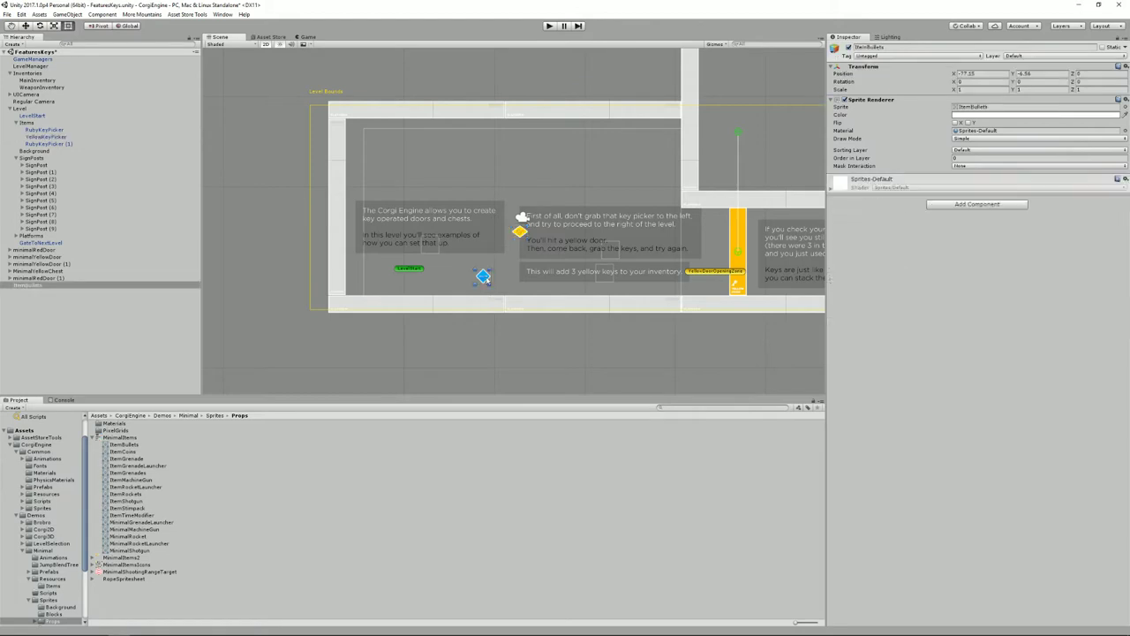
pyautogui.click(945, 204)
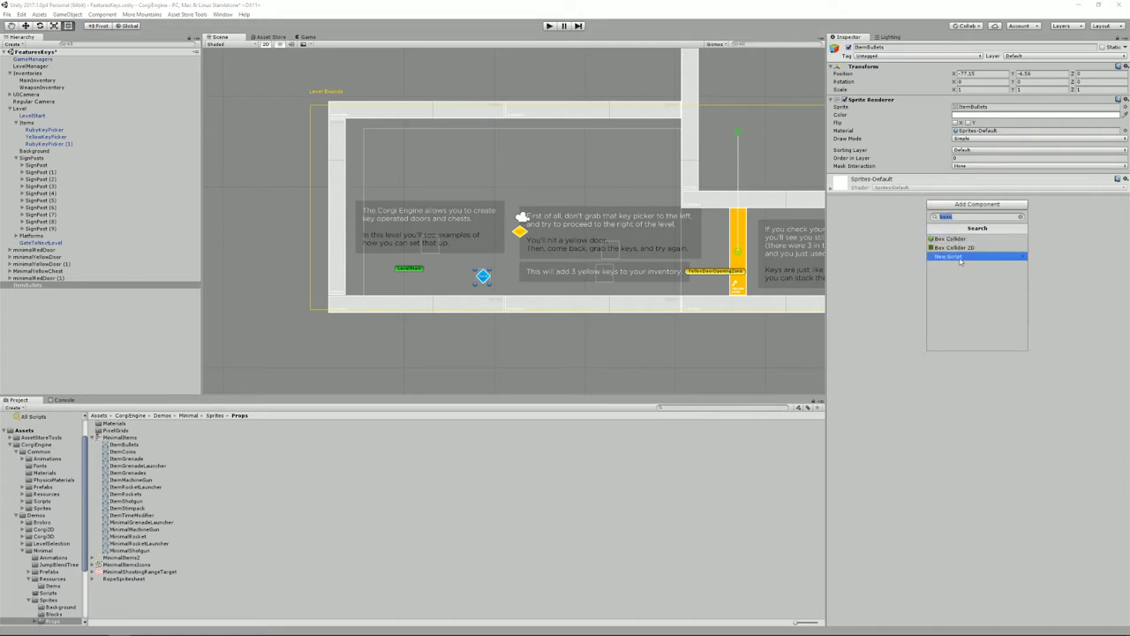
pyautogui.click(958, 249)
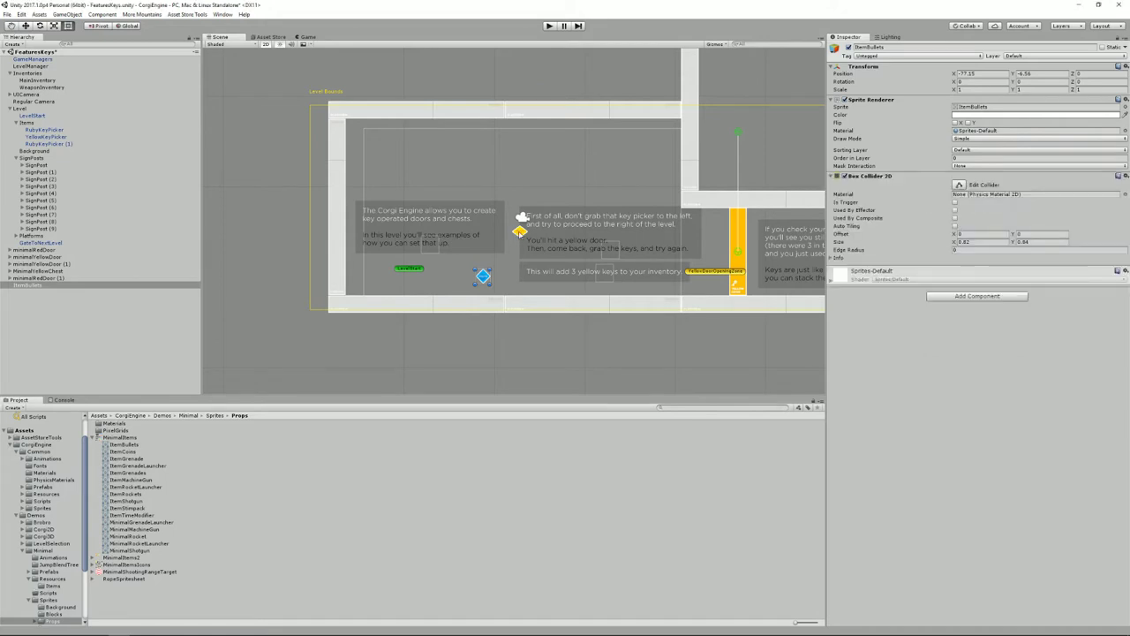
pyautogui.click(519, 232)
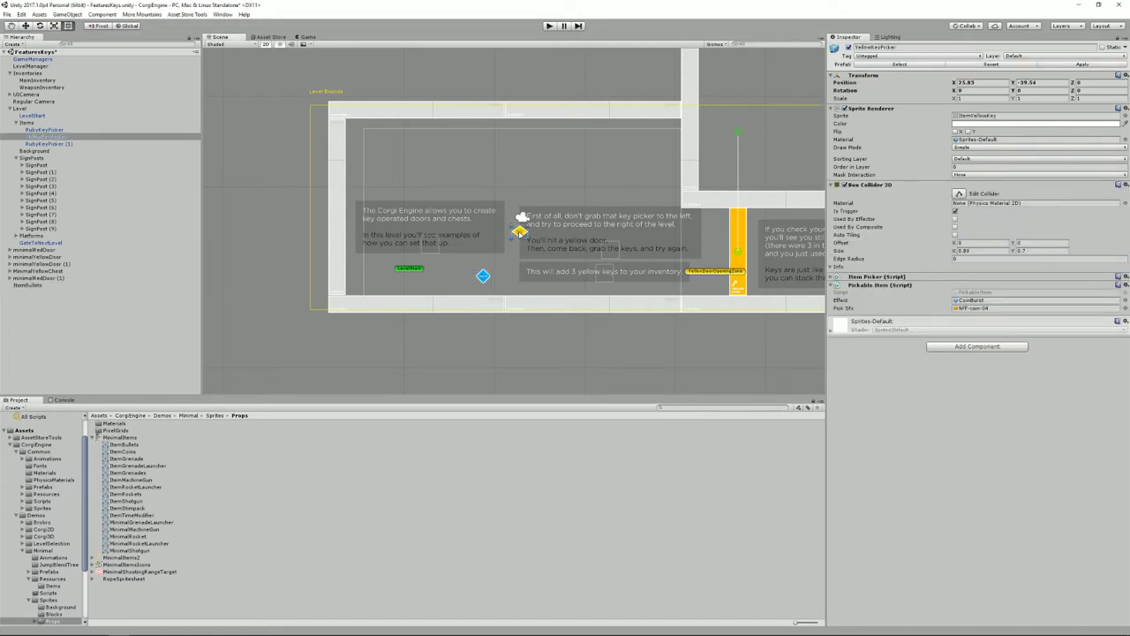
pyautogui.click(483, 276)
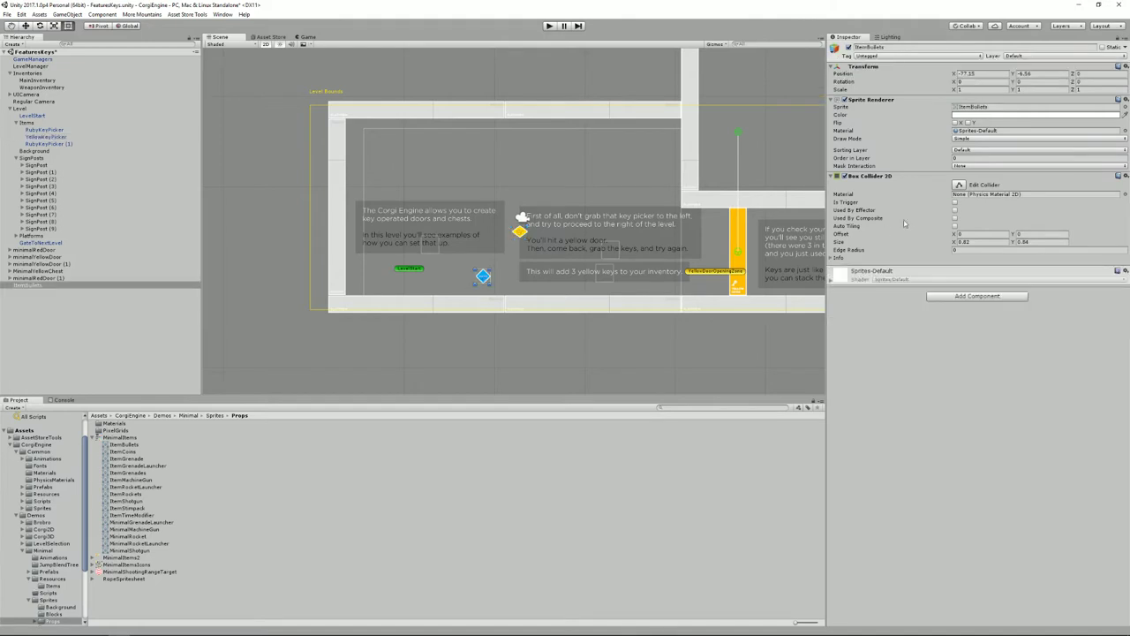
pyautogui.click(955, 204)
# Add an Item Picker component to the ItemBullets object and expand its settings.
pyautogui.click(958, 297)
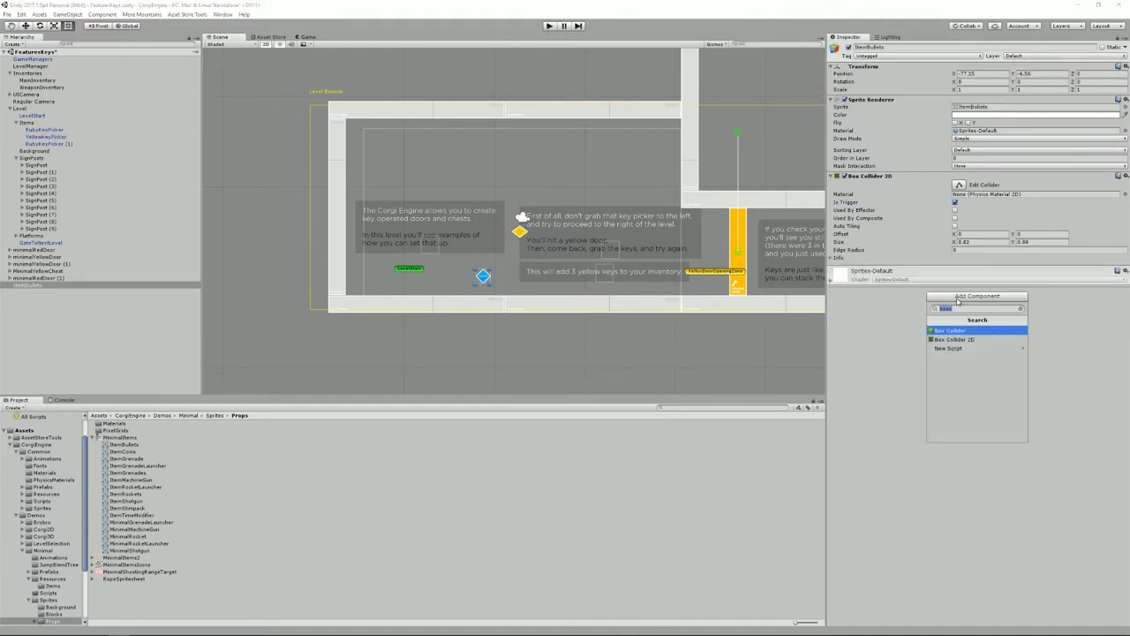
pyautogui.write('item')
pyautogui.press('Return')
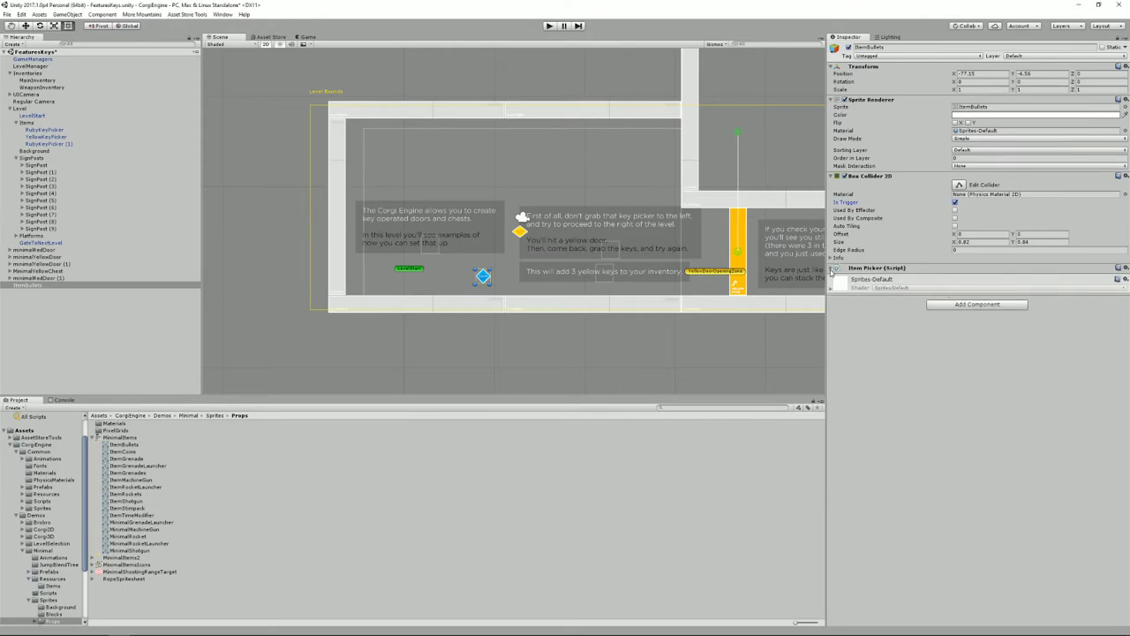
pyautogui.click(832, 271)
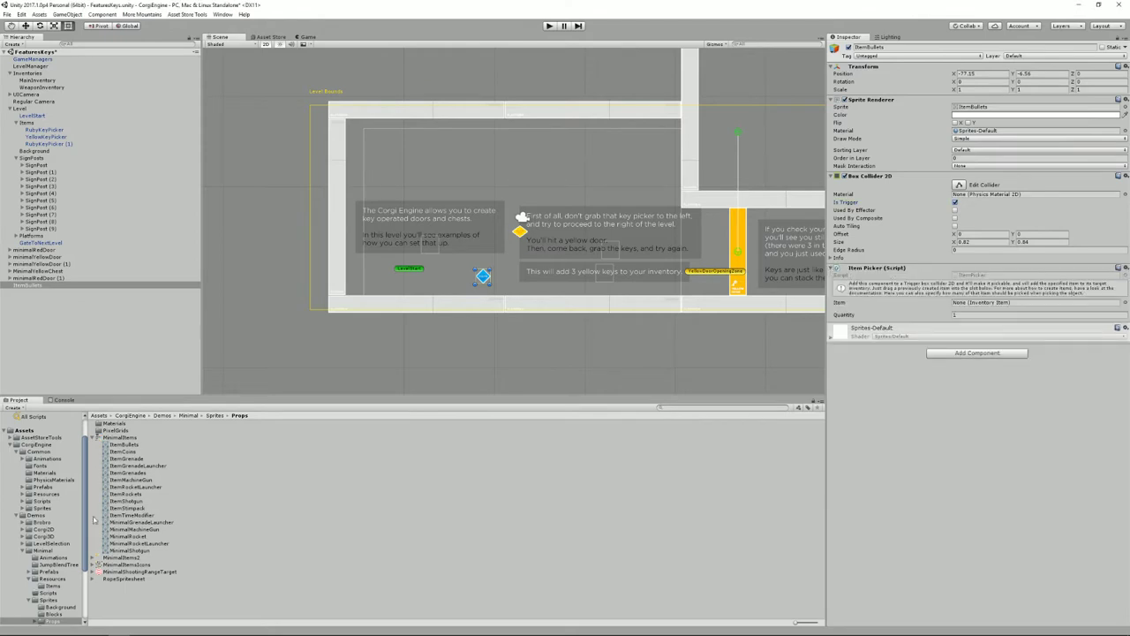
pyautogui.scroll(-3, 55, 543)
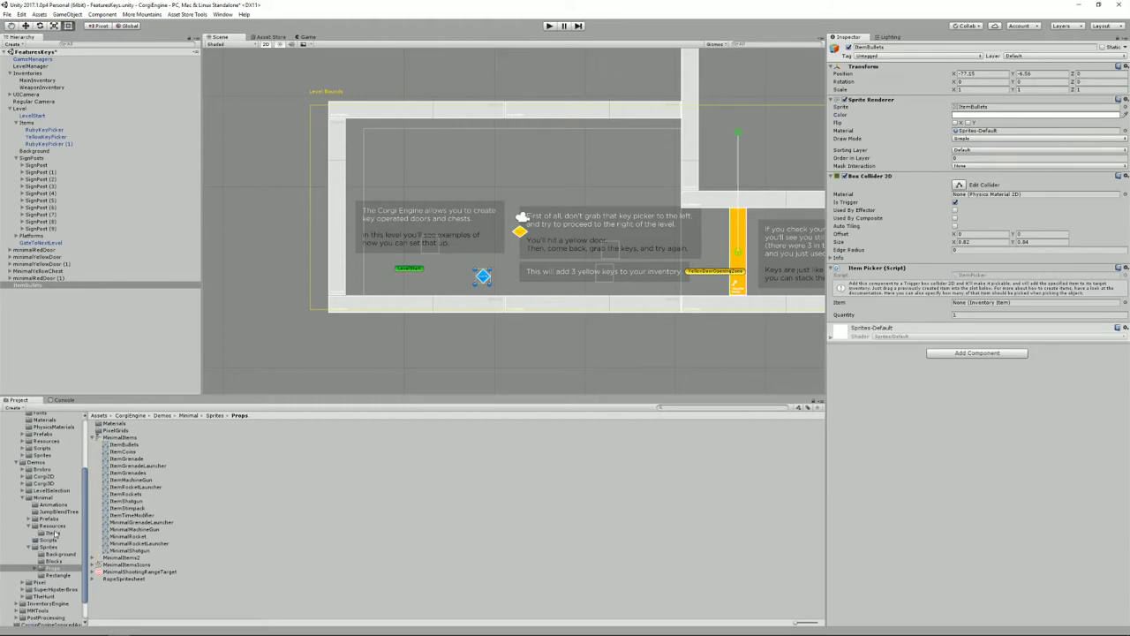
# Assign the TutorialKey item from Resources/Items to the ItemBullets object's Item Picker and set its quantity to 5.
pyautogui.click(55, 532)
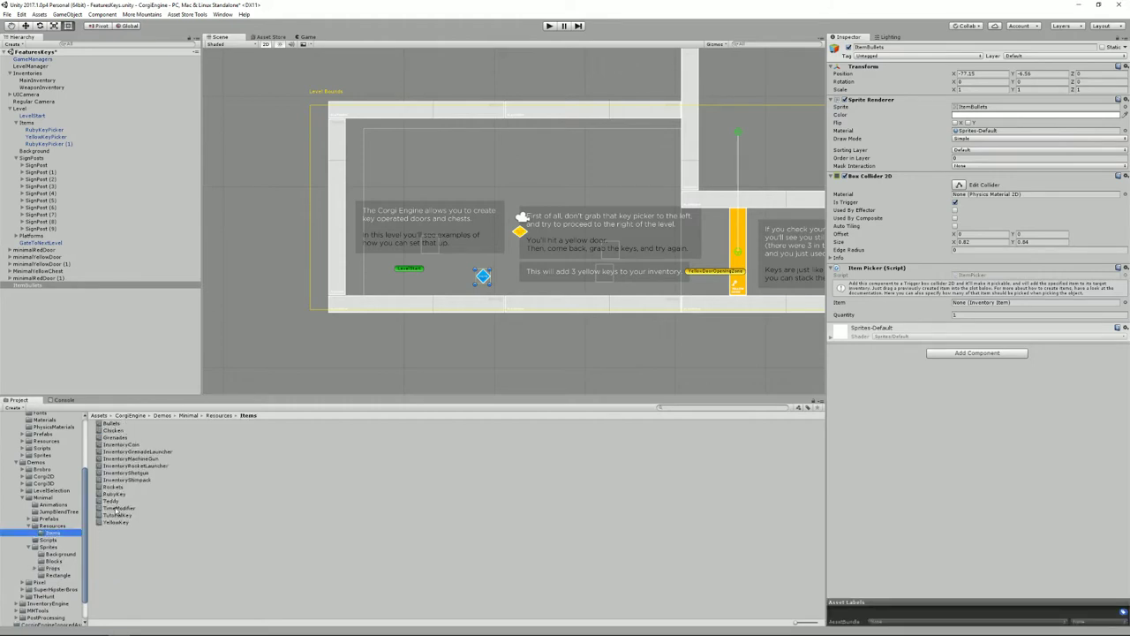
pyautogui.click(120, 515)
pyautogui.moveTo(120, 514); pyautogui.dragTo(987, 305)
pyautogui.click(969, 315)
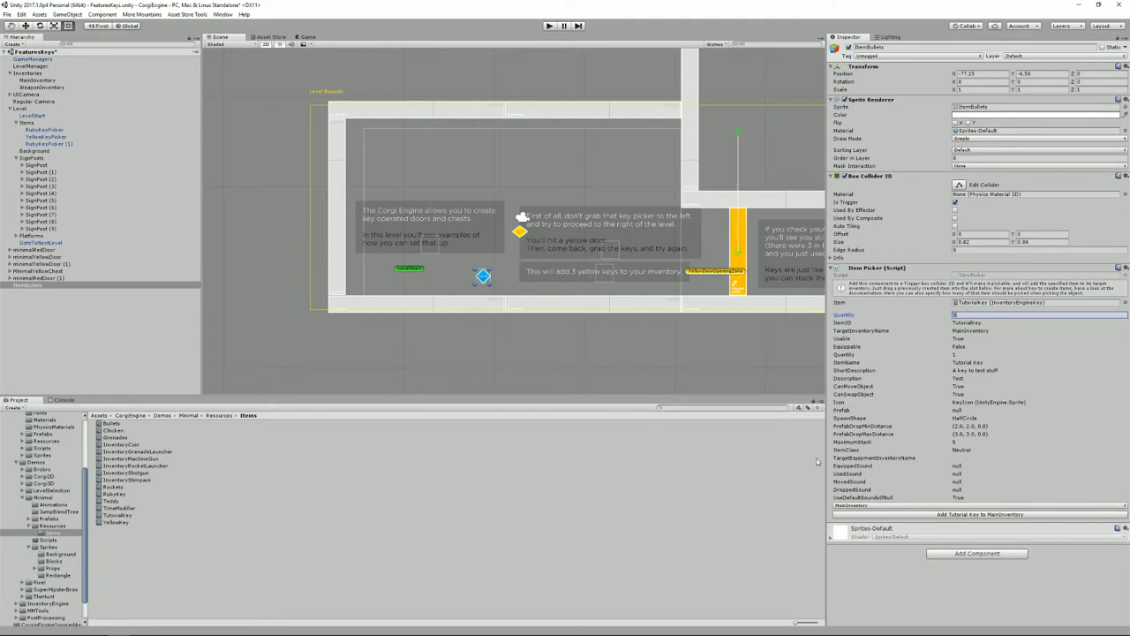
# Add a Pickable Item component to the ItemBullets object.
pyautogui.click(991, 554)
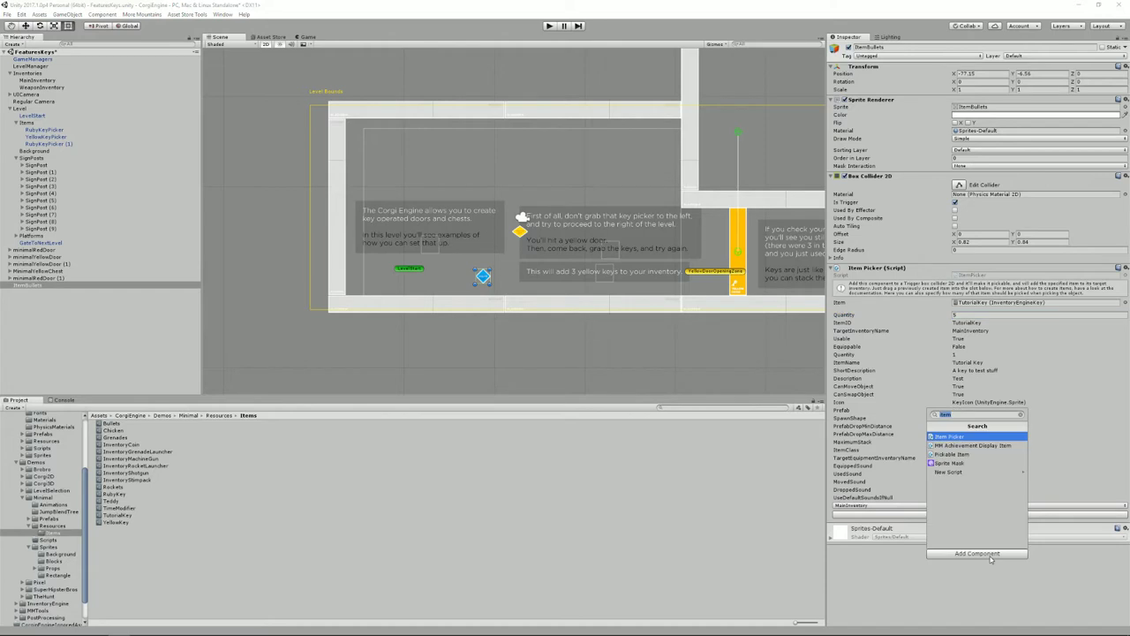
pyautogui.press('Down')
pyautogui.press('Down')
pyautogui.press('Return')
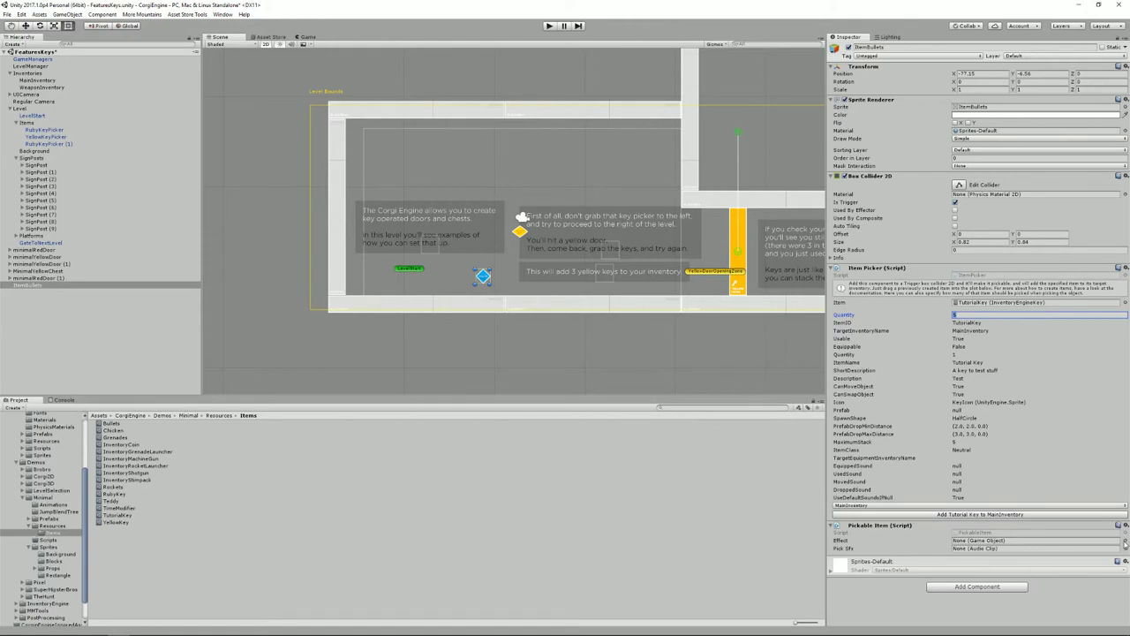
# Set the Pickable Item's effect to CoinBurst and its pick sound to NFF-coin-04.
pyautogui.click(1125, 541)
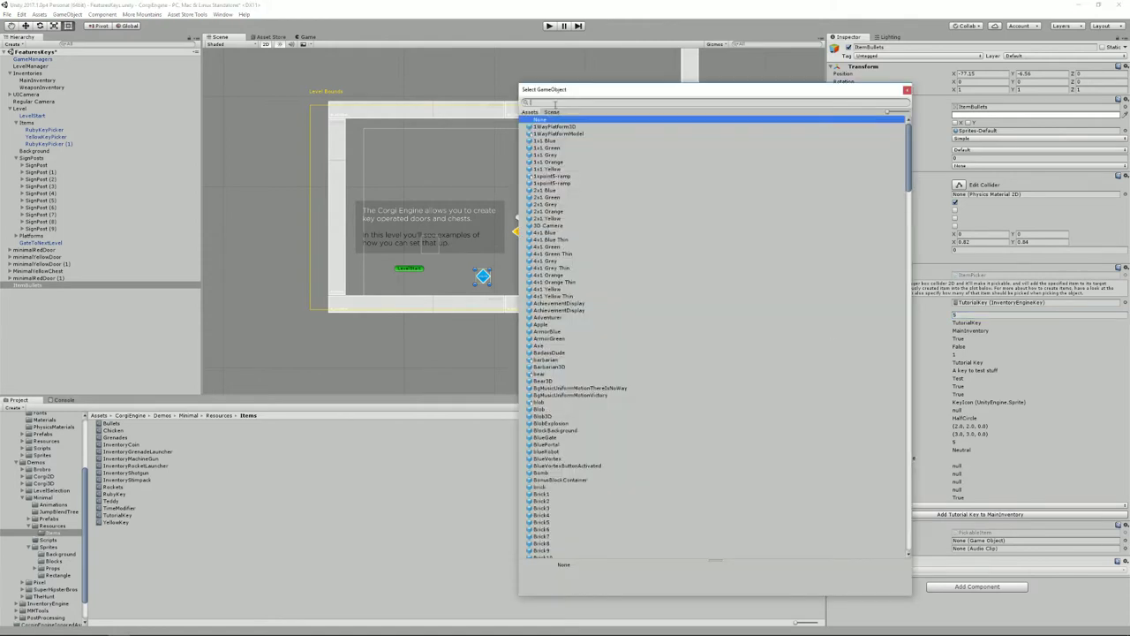
pyautogui.write('coi')
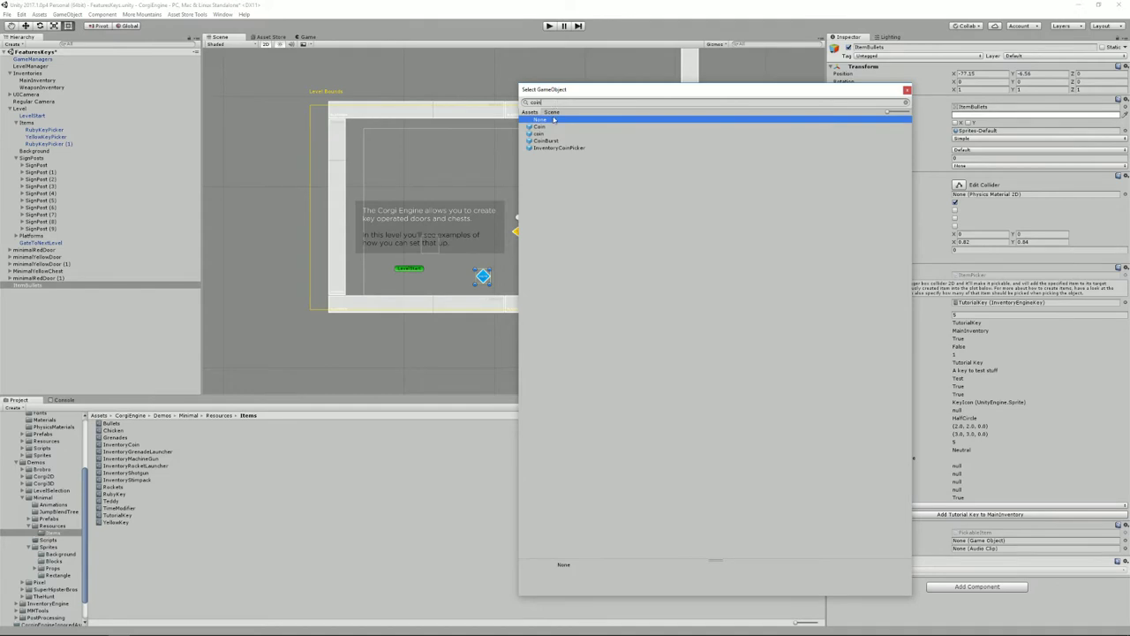
pyautogui.write('n')
pyautogui.doubleClick(545, 140)
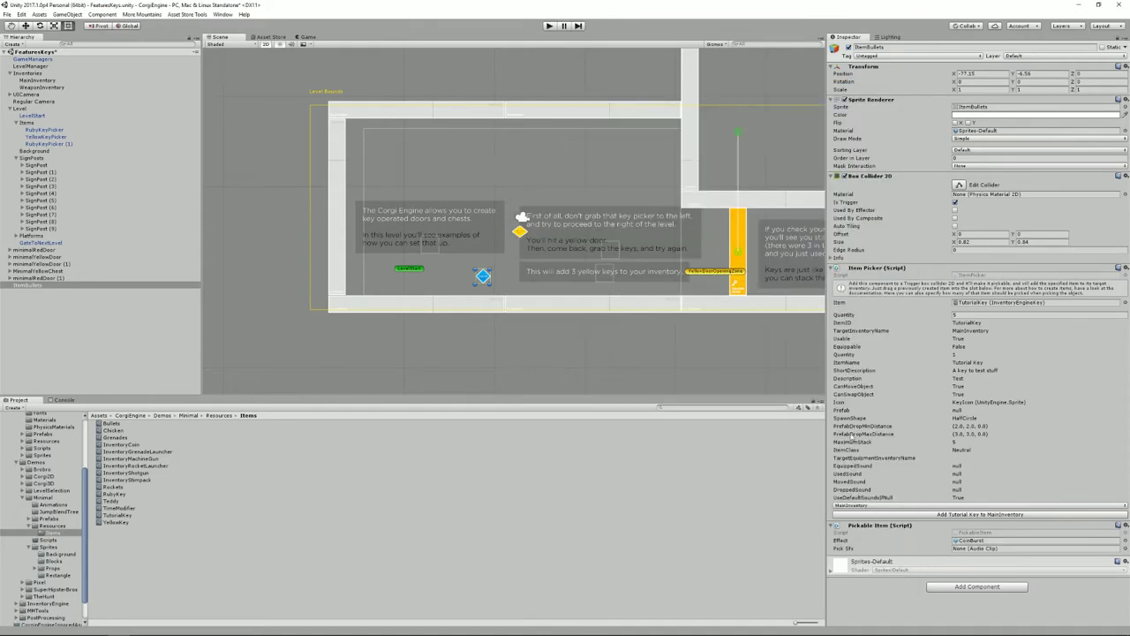
pyautogui.click(1126, 548)
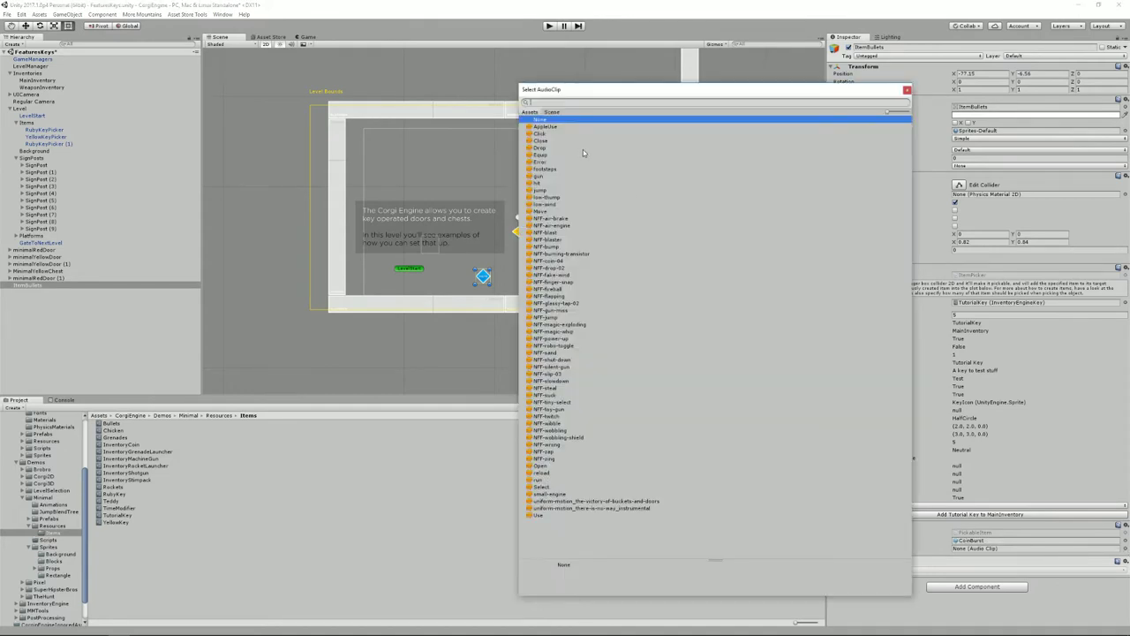
pyautogui.write('c')
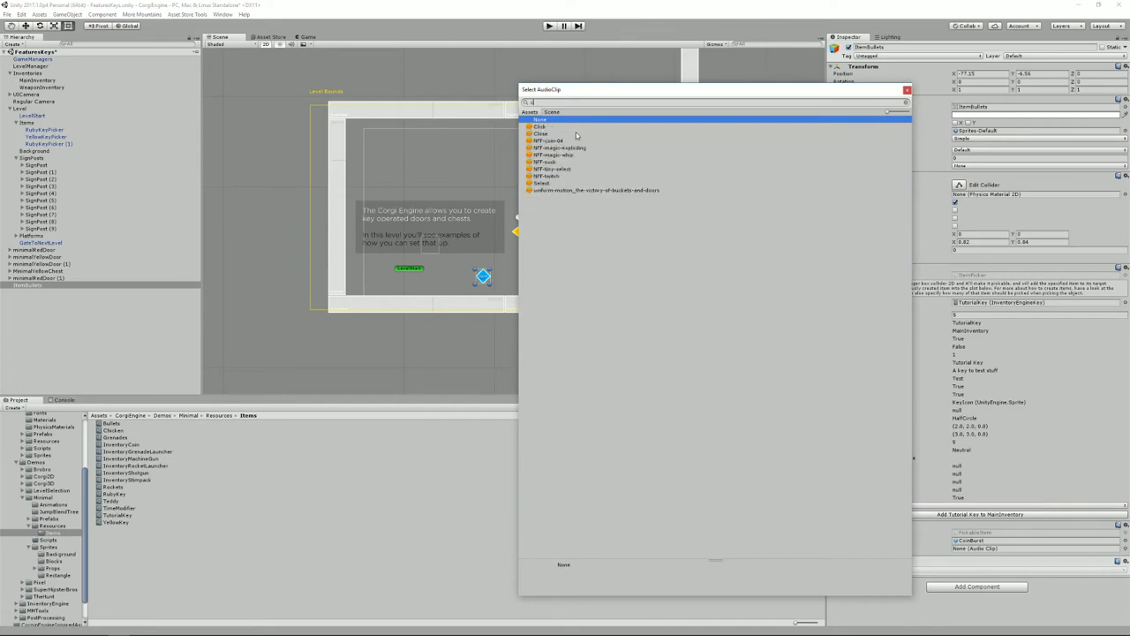
pyautogui.write('oin')
pyautogui.doubleClick(559, 127)
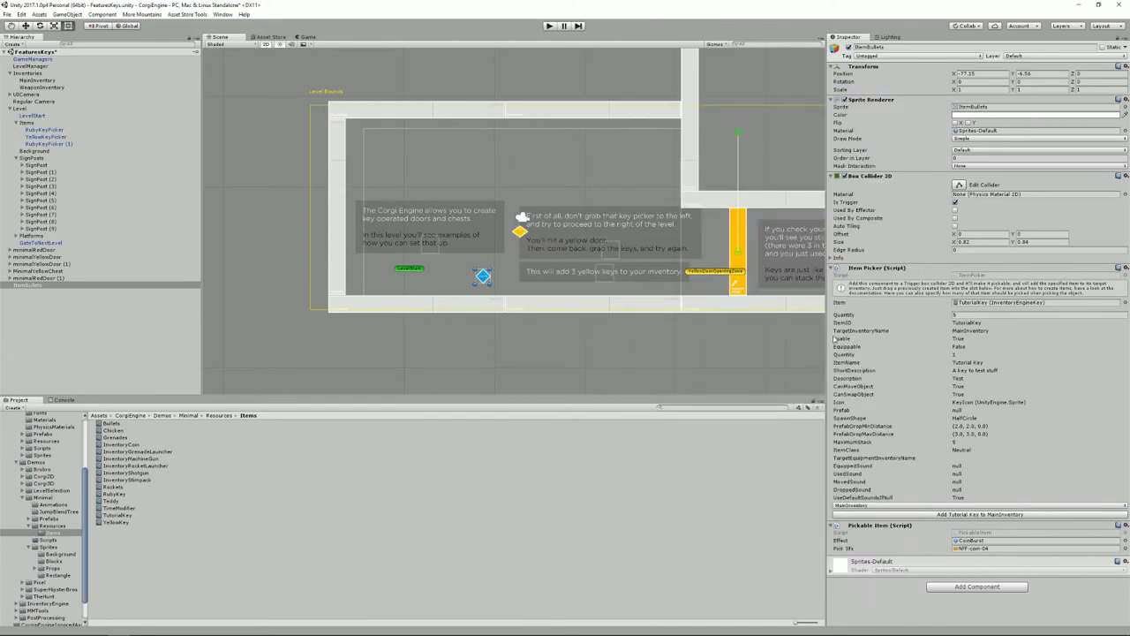
# Play-test the level, checking the inventory before and after walking the character into the blue picker, and stop the game.
pyautogui.click(552, 27)
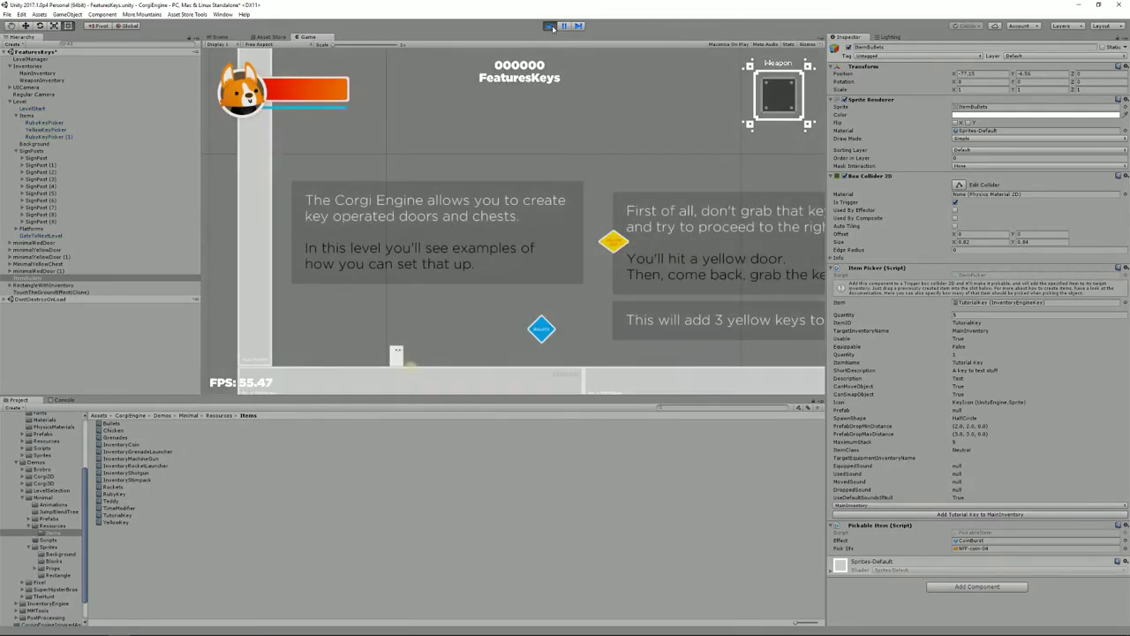
pyautogui.press('i')
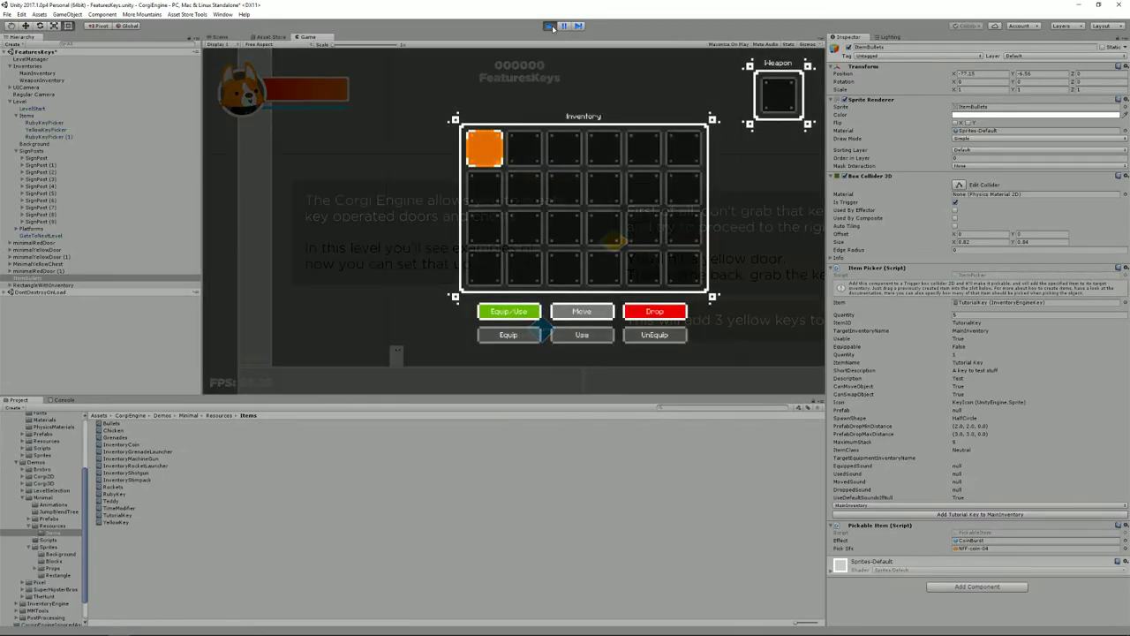
pyautogui.press('i')
pyautogui.press('Right')
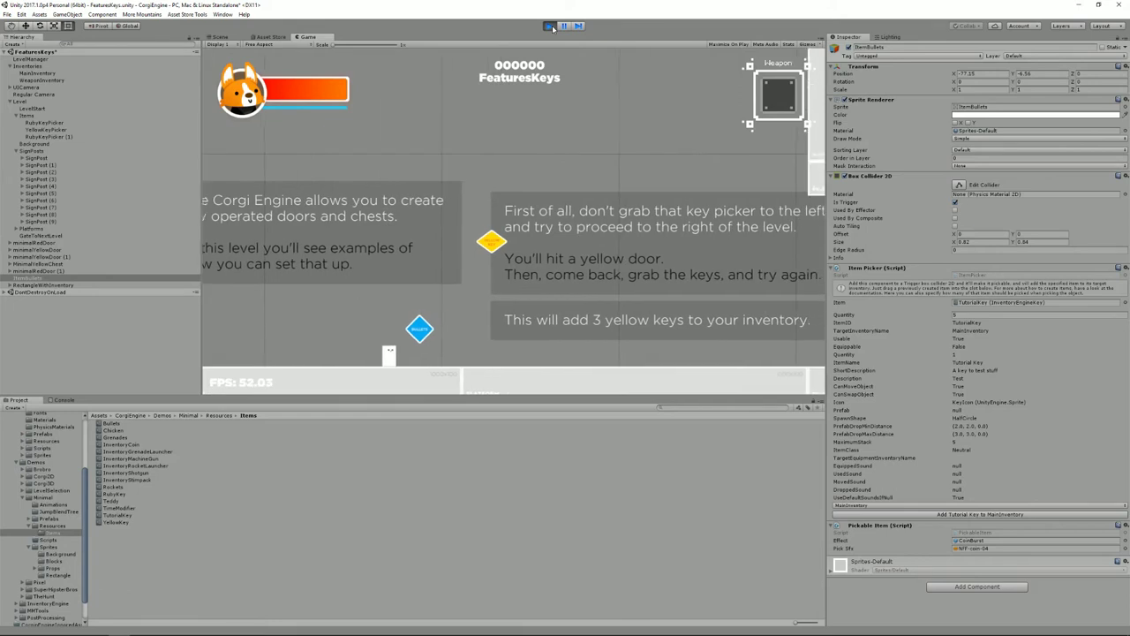
pyautogui.press('Right')
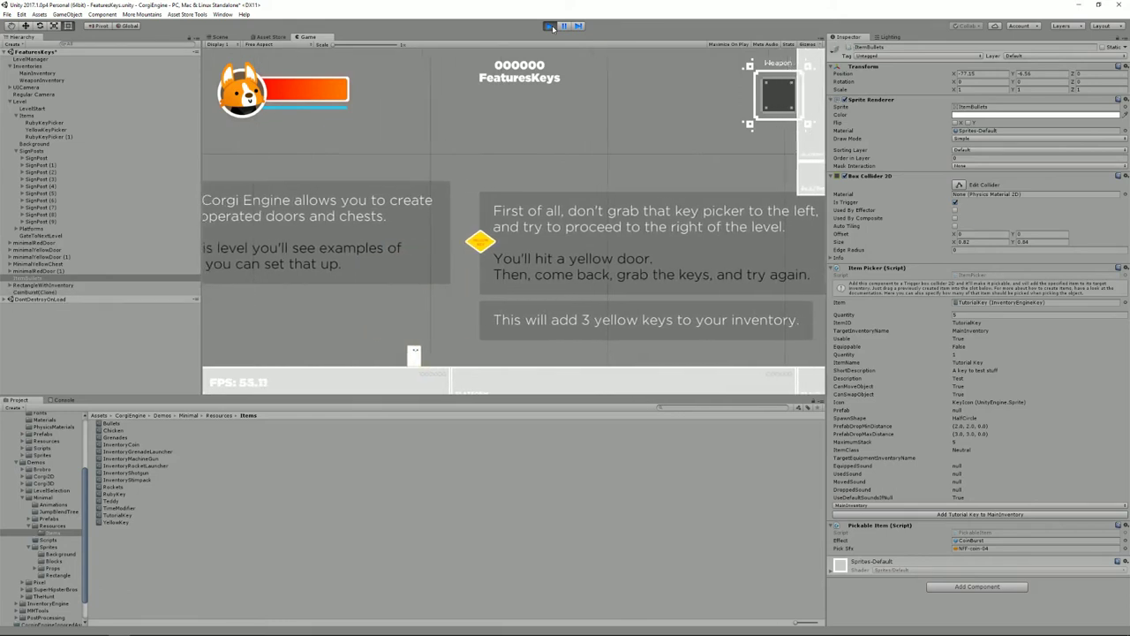
pyautogui.press('i')
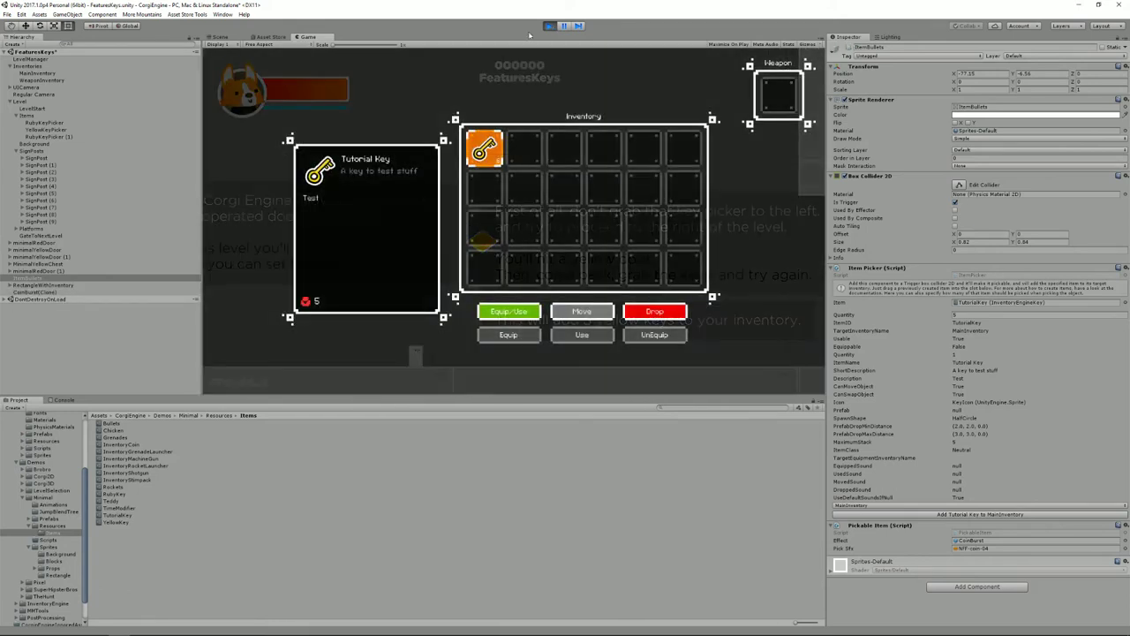
pyautogui.click(549, 26)
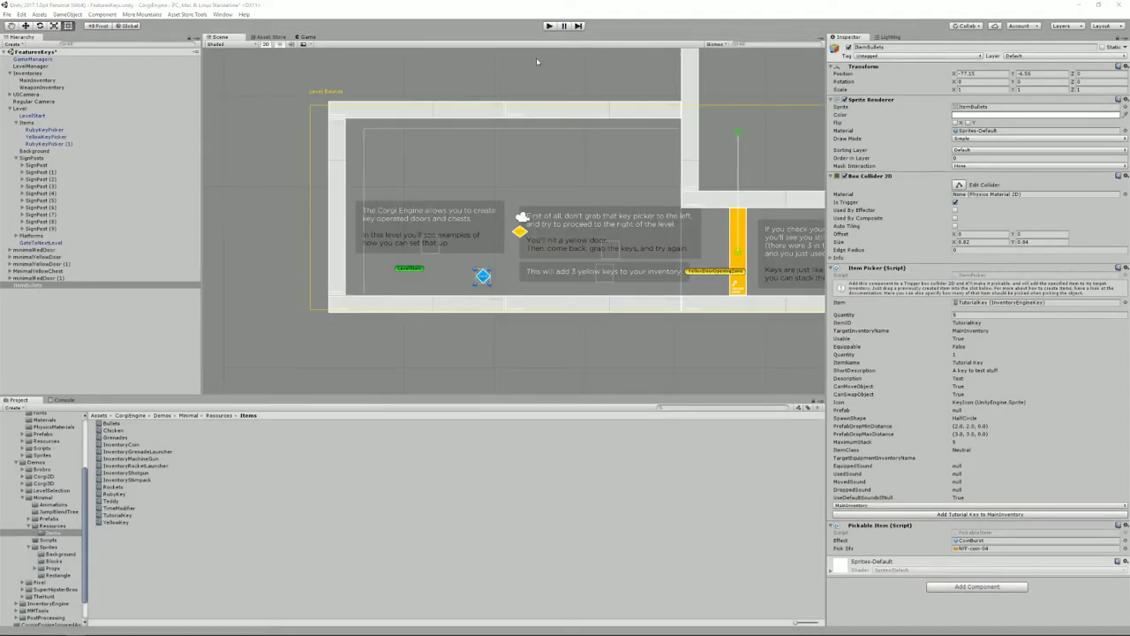
# Delete the three text signposts in the starting room.
pyautogui.click(428, 250)
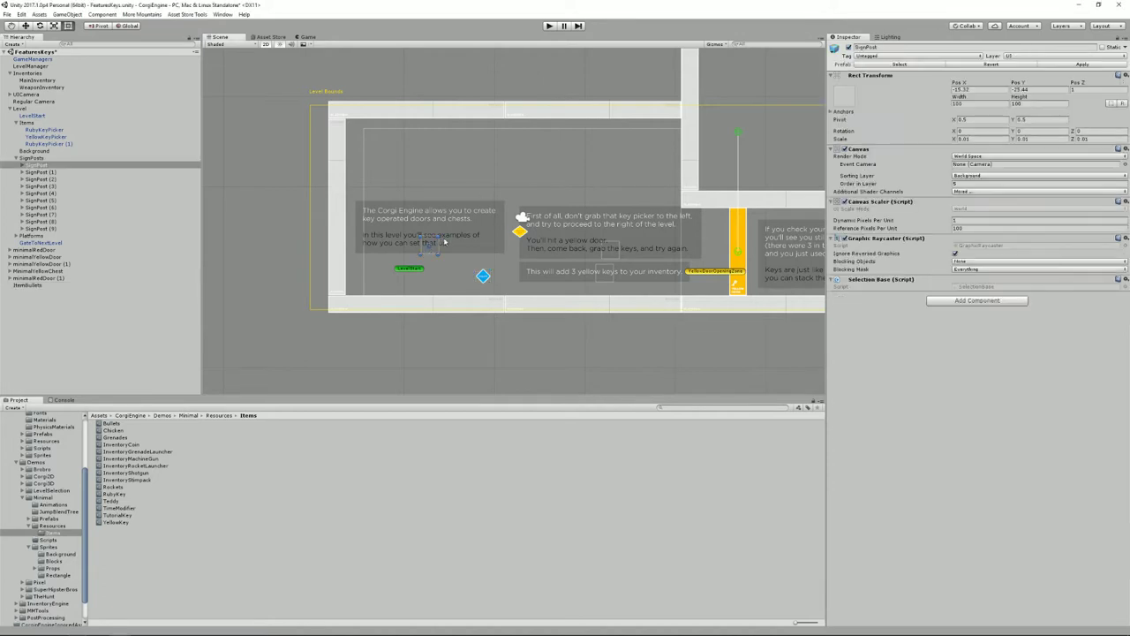
pyautogui.click(22, 166)
pyautogui.press('Delete')
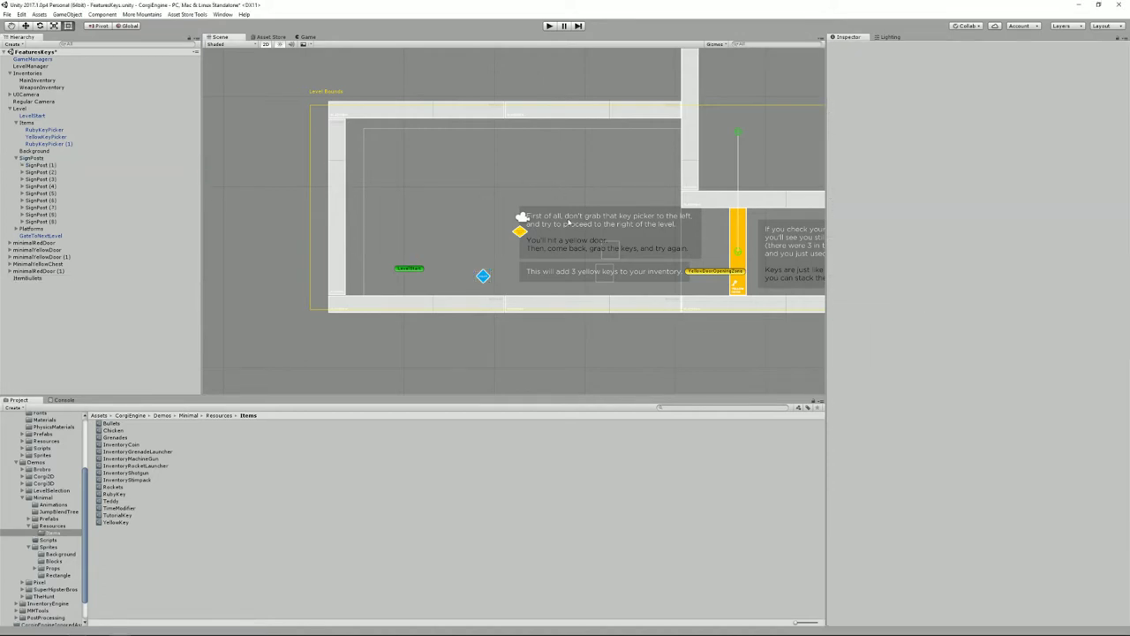
pyautogui.click(40, 165)
pyautogui.press('Delete')
pyautogui.click(596, 262)
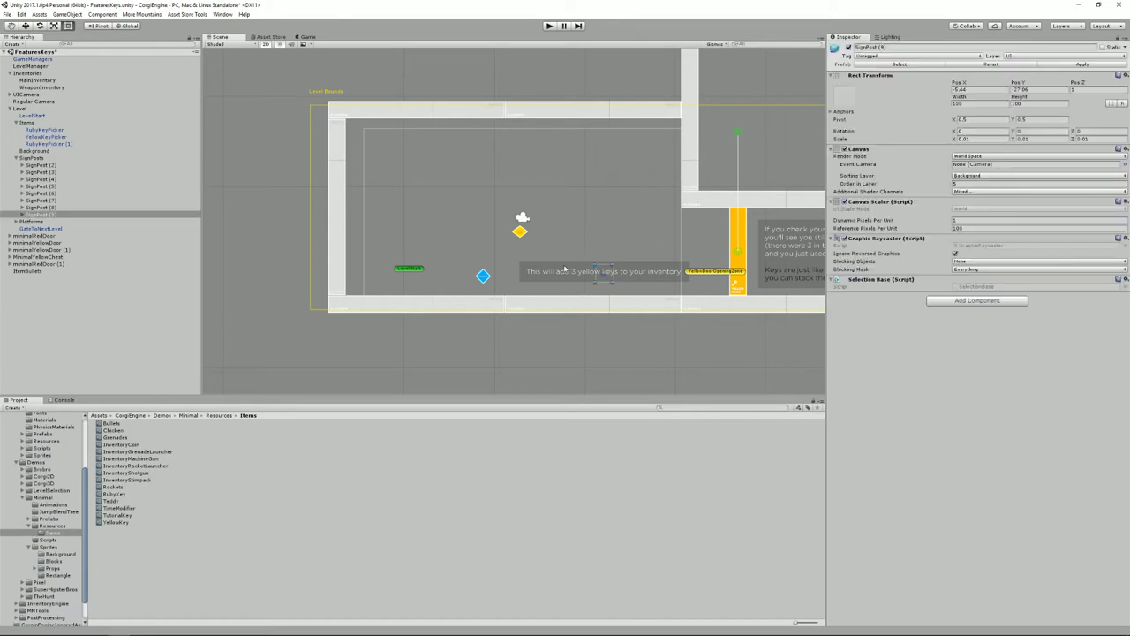
pyautogui.press('Delete')
# Move the YellowKeyPicker out of the starting room, beyond the upper-left corner of the level bounds.
pyautogui.click(520, 231)
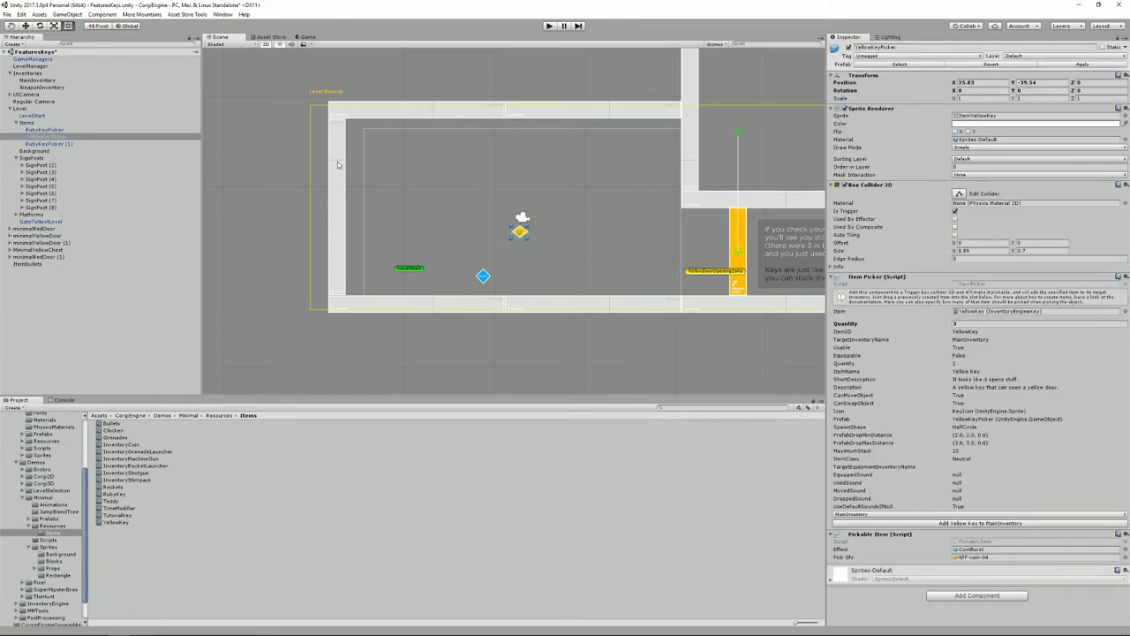
pyautogui.moveTo(521, 231); pyautogui.dragTo(292, 78)
pyautogui.moveTo(737, 276); pyautogui.dragTo(669, 268, button='middle')
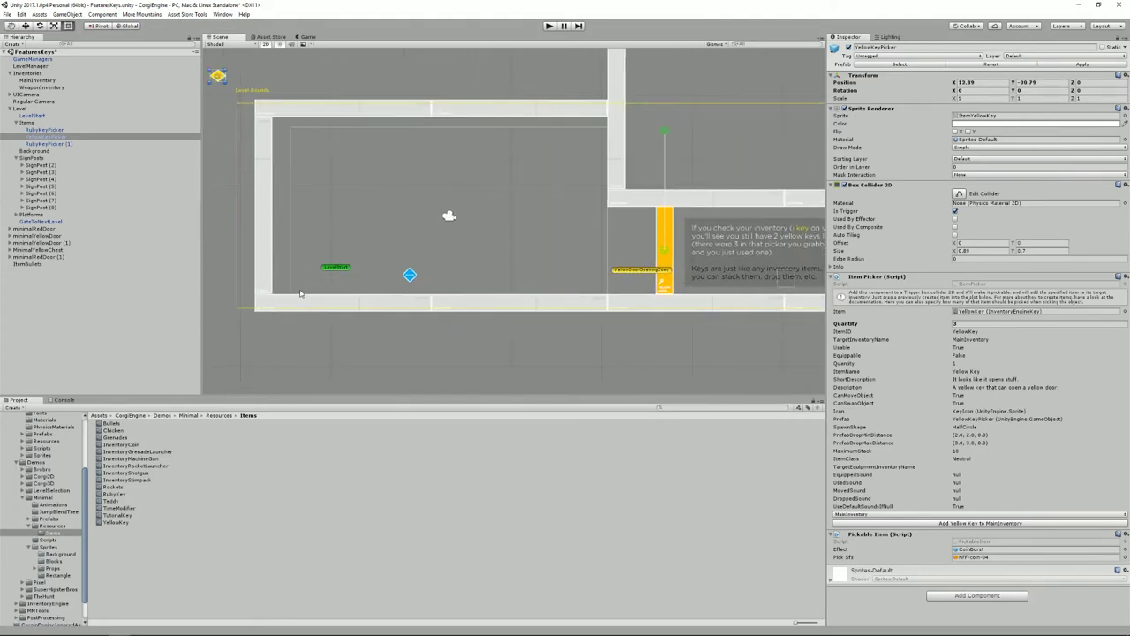
# Examine the components of minimalYellowDoor and its YellowDoorOpeningZone child.
pyautogui.click(669, 238)
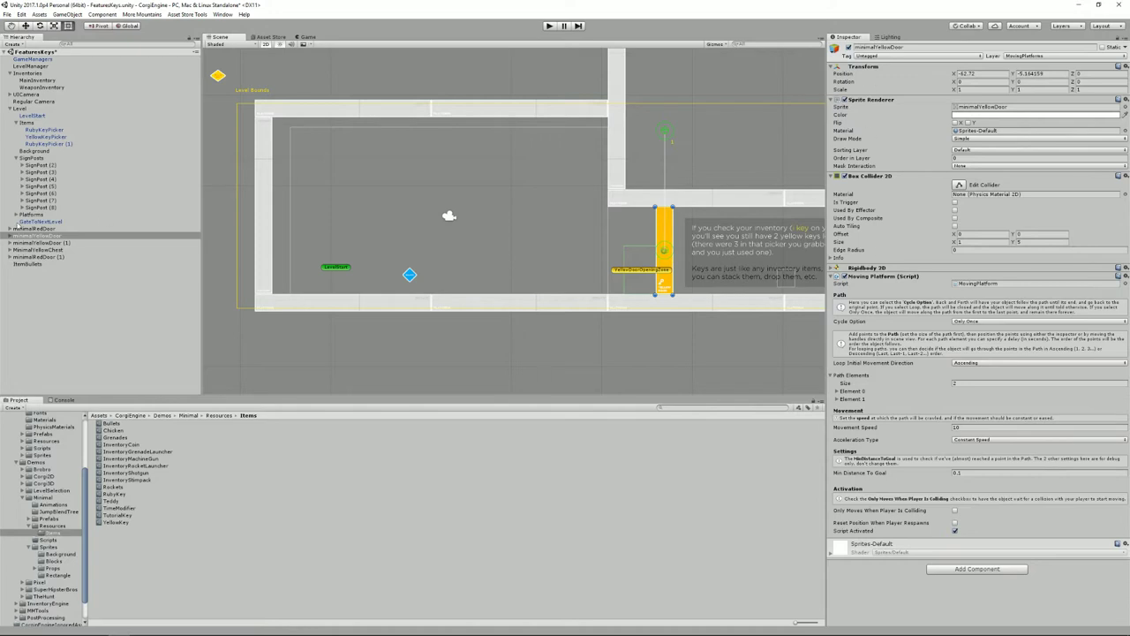
pyautogui.click(10, 235)
pyautogui.click(35, 242)
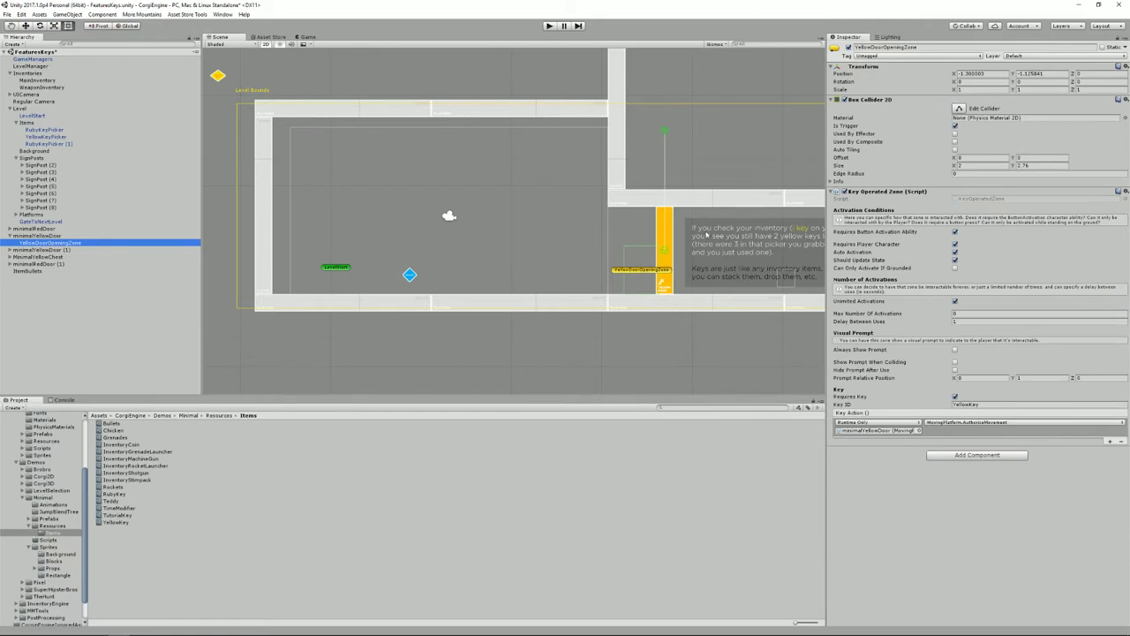
pyautogui.click(10, 235)
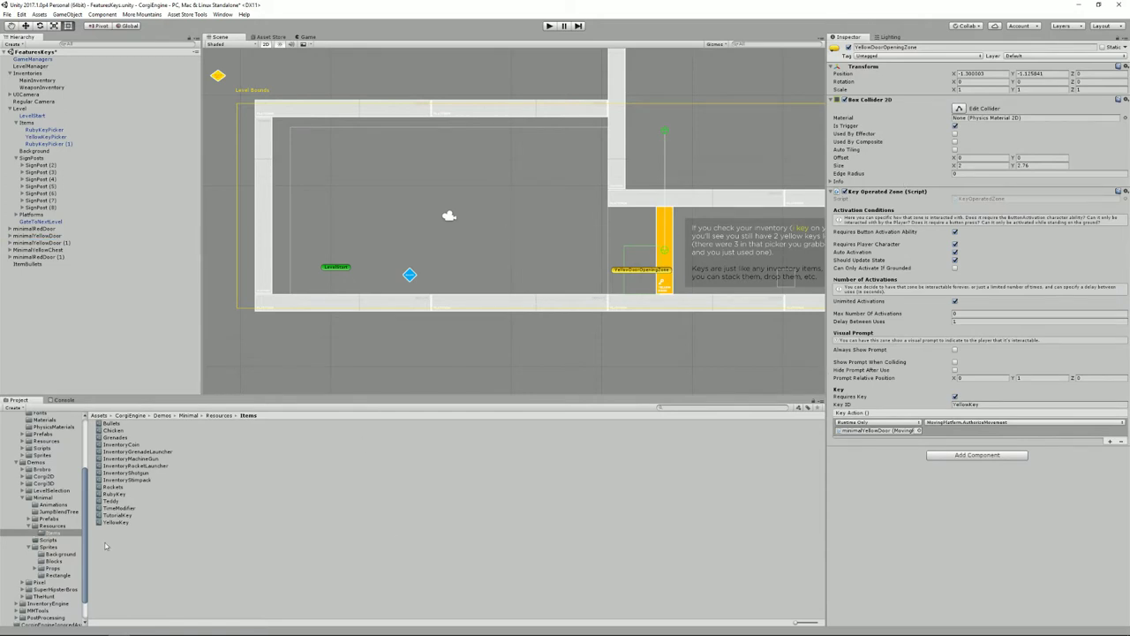
# Look through the Minimal demo's Props, Rectangle and Blocks sprite folders and expand the blocks sheet.
pyautogui.click(53, 568)
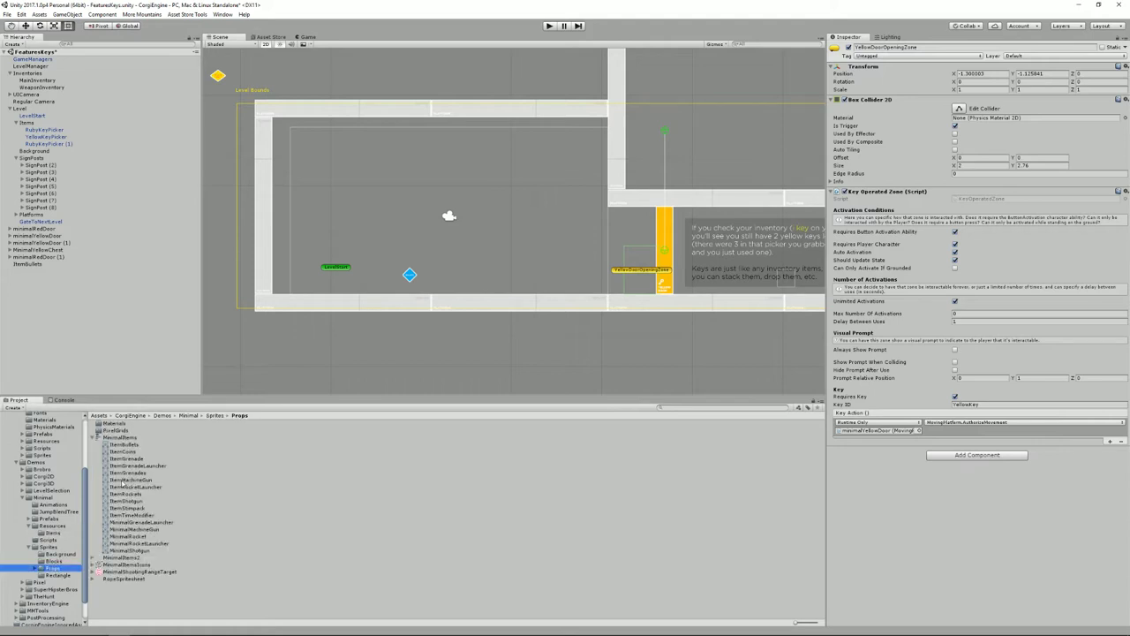
pyautogui.click(55, 575)
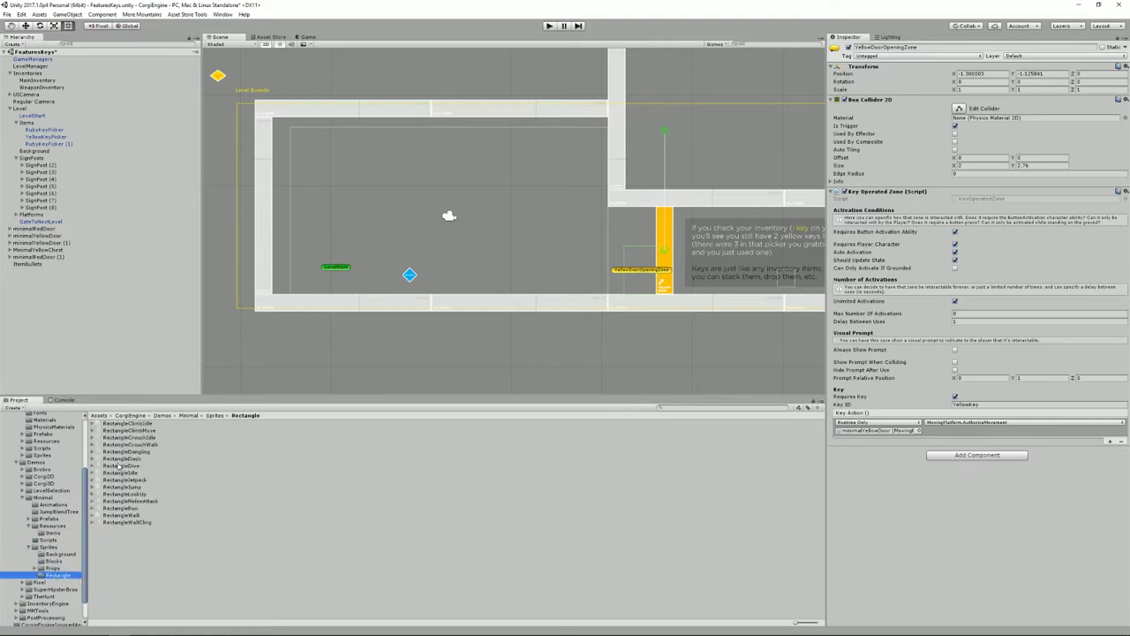
pyautogui.click(53, 561)
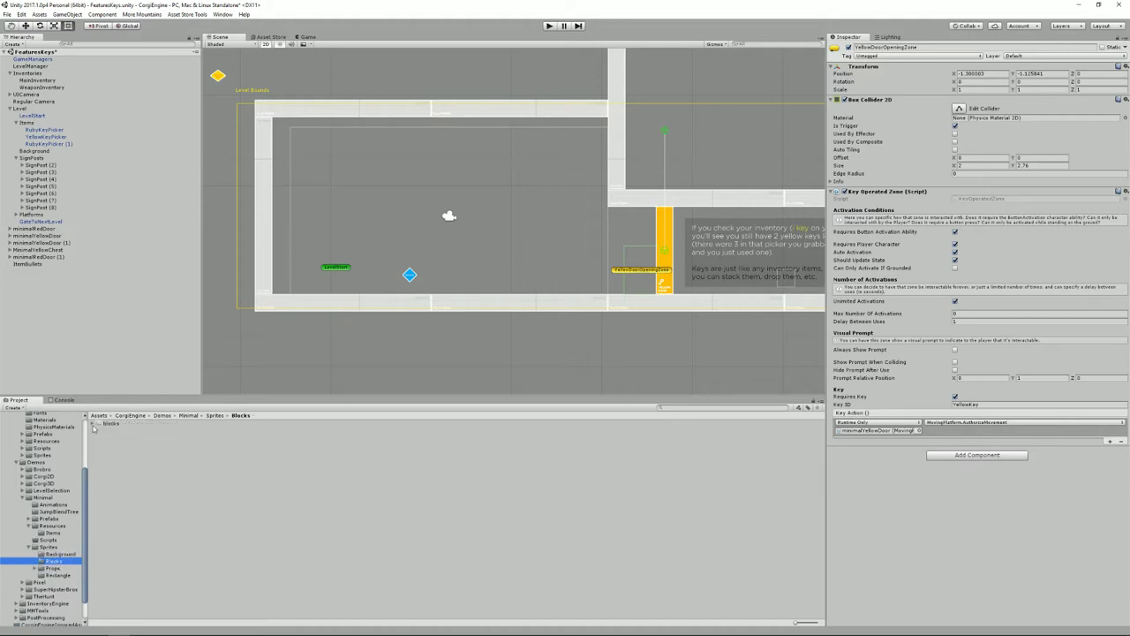
pyautogui.click(93, 423)
# Preview the block sprites and place the 300x25 one-way platform sprite blocks_17 in the starting room, between the blue picker and yellow door.
pyautogui.click(124, 437)
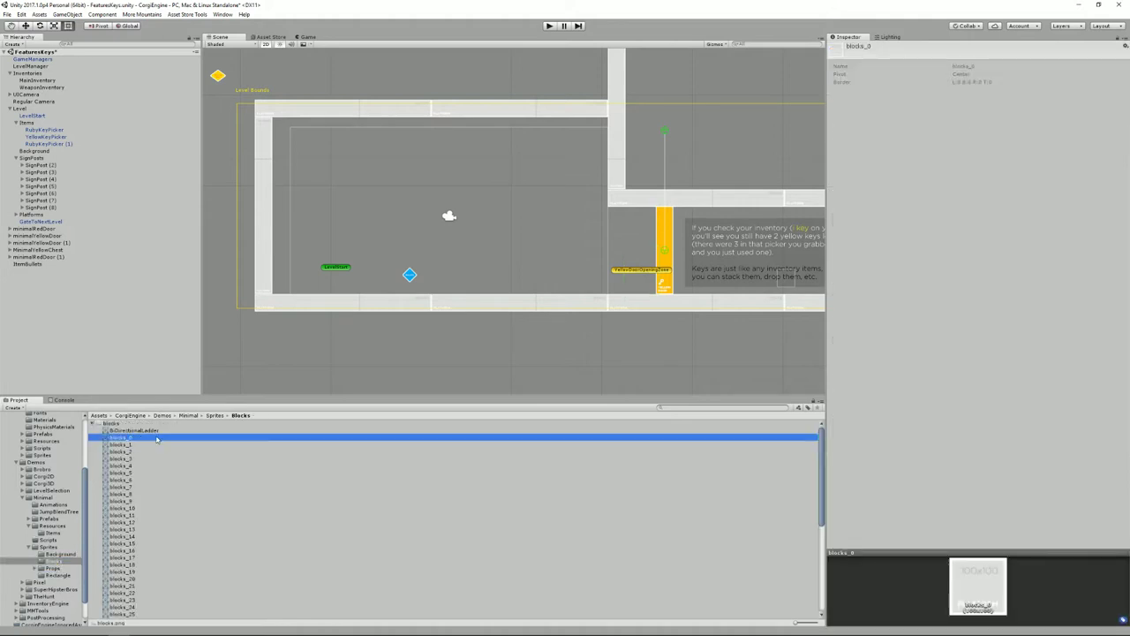
pyautogui.press('Down')
pyautogui.press('Down')
pyautogui.press('Down')
pyautogui.press('Down')
pyautogui.press('Down')
pyautogui.press('Down')
pyautogui.press('Down')
pyautogui.press('Down')
pyautogui.press('Down')
pyautogui.press('Down')
pyautogui.press('Down')
pyautogui.press('Down')
pyautogui.press('Down')
pyautogui.press('Down')
pyautogui.press('Down')
pyautogui.press('Down')
pyautogui.press('Down')
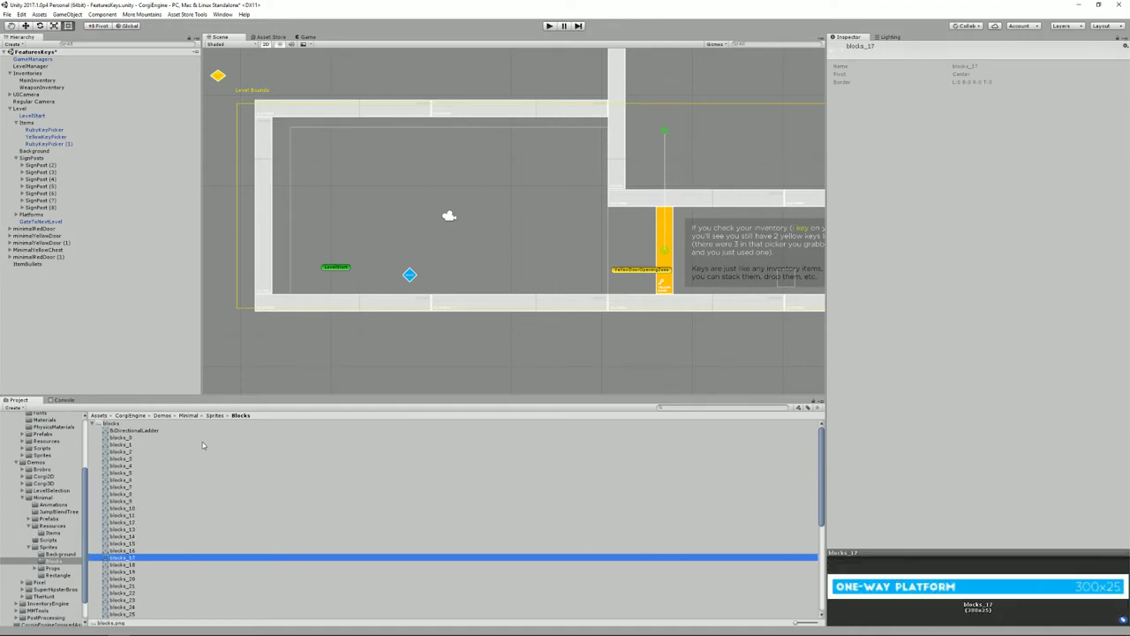
pyautogui.press('Up')
pyautogui.press('Down')
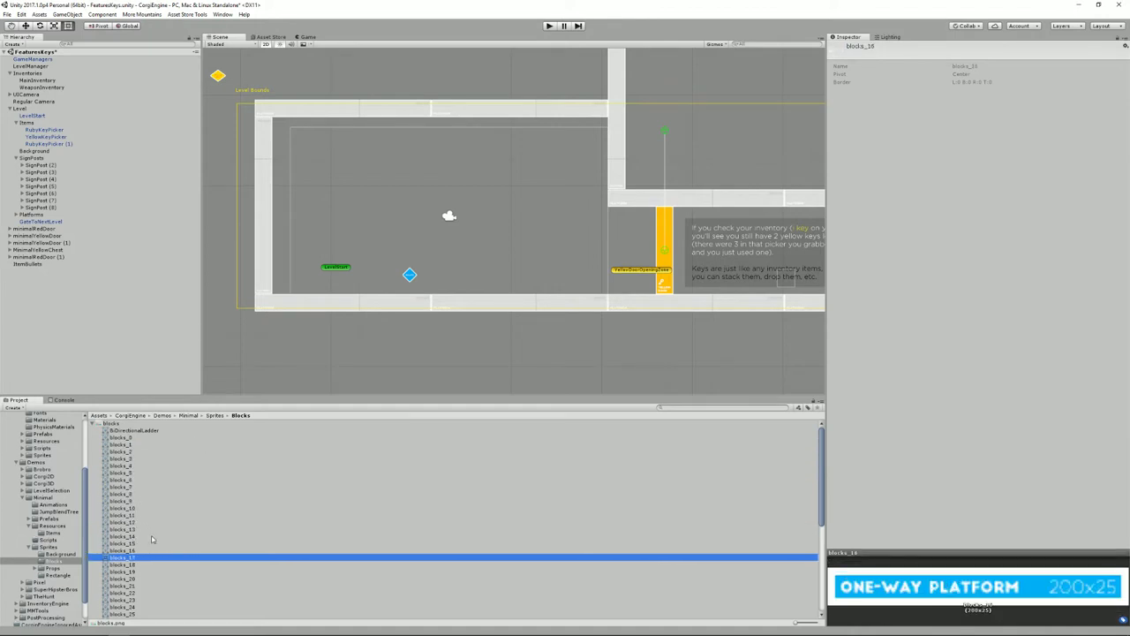
pyautogui.press('Down')
pyautogui.press('Down')
pyautogui.press('Up')
pyautogui.press('Up')
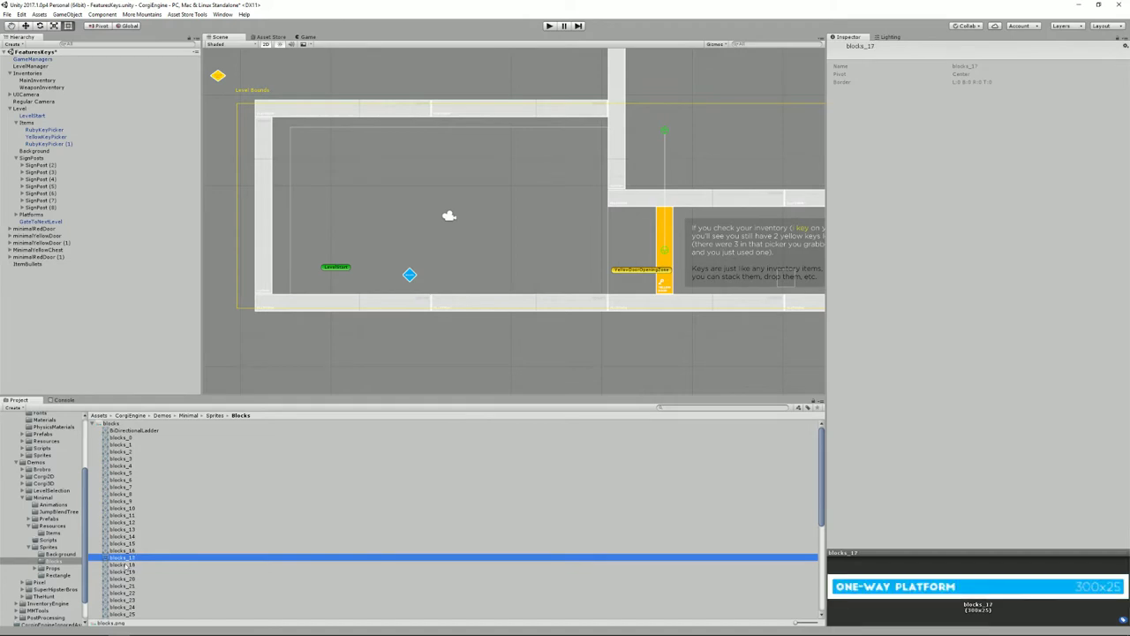
pyautogui.moveTo(125, 558); pyautogui.dragTo(495, 247)
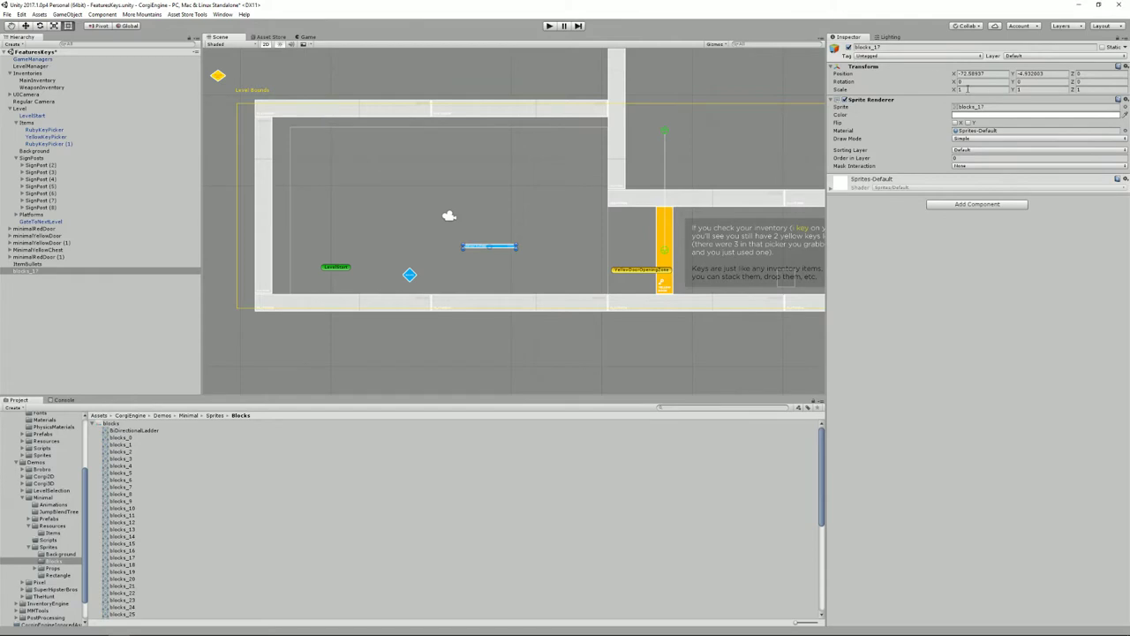
pyautogui.click(1022, 82)
pyautogui.write('90')
pyautogui.write('0')
pyautogui.click(984, 81)
pyautogui.write('900')
# Stand the blocks_17 sprite upright by setting its Z rotation to 90.
pyautogui.click(1101, 81)
pyautogui.write('90')
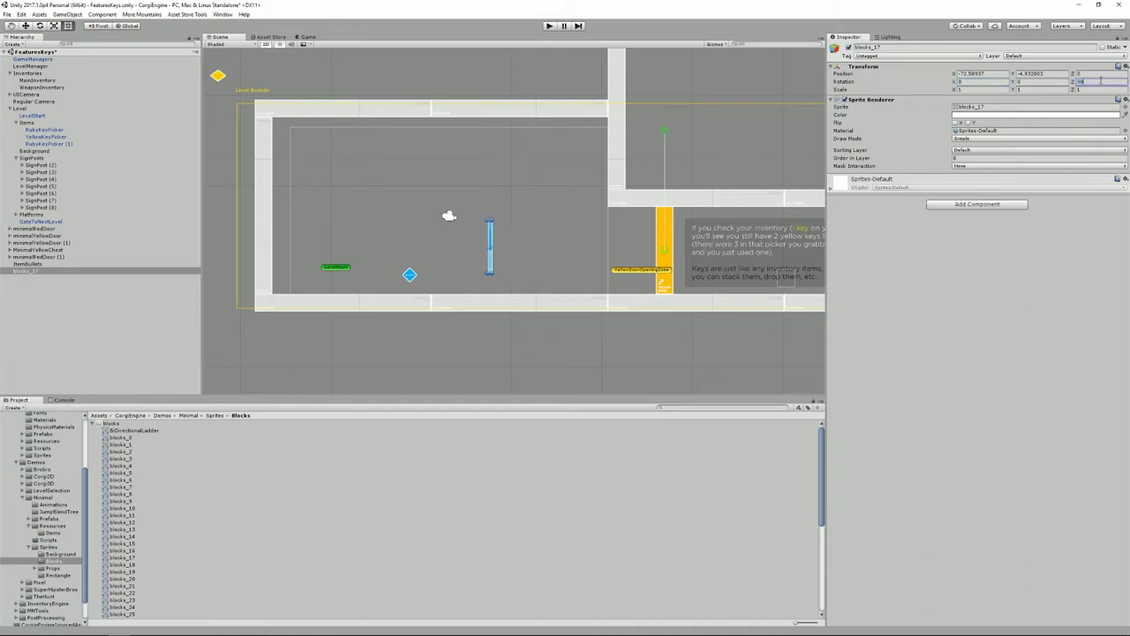
pyautogui.press('Return')
# Scale the blocks_17 sprite to 3 on all axes and move it so its lower end rests on the floor.
pyautogui.click(1019, 89)
pyautogui.write('3')
pyautogui.click(1090, 90)
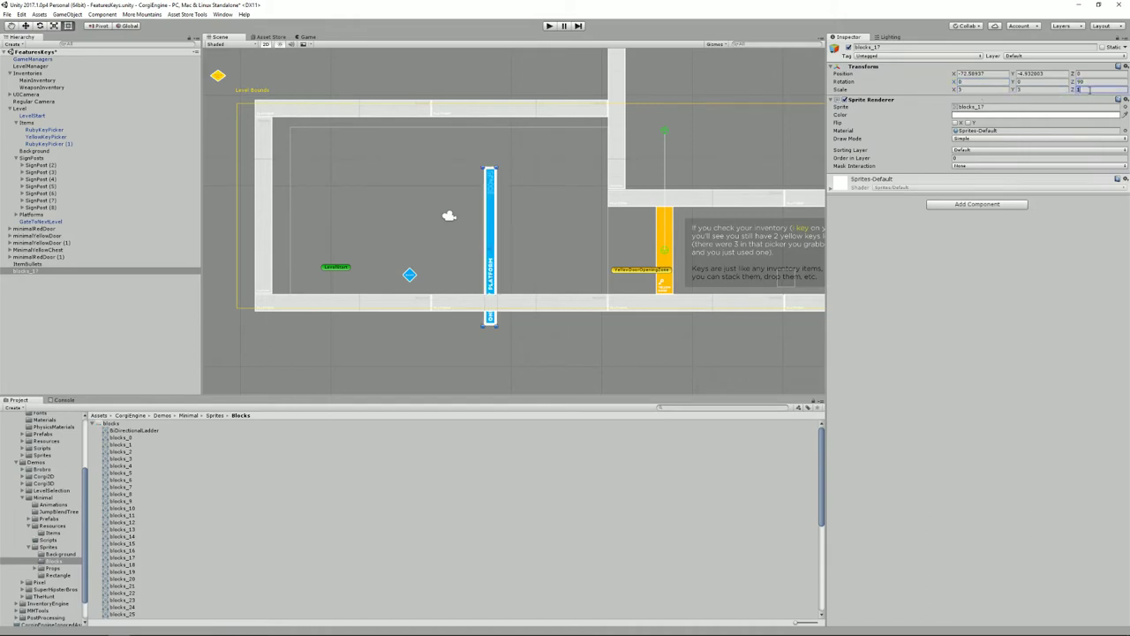
pyautogui.moveTo(488, 228); pyautogui.dragTo(517, 195)
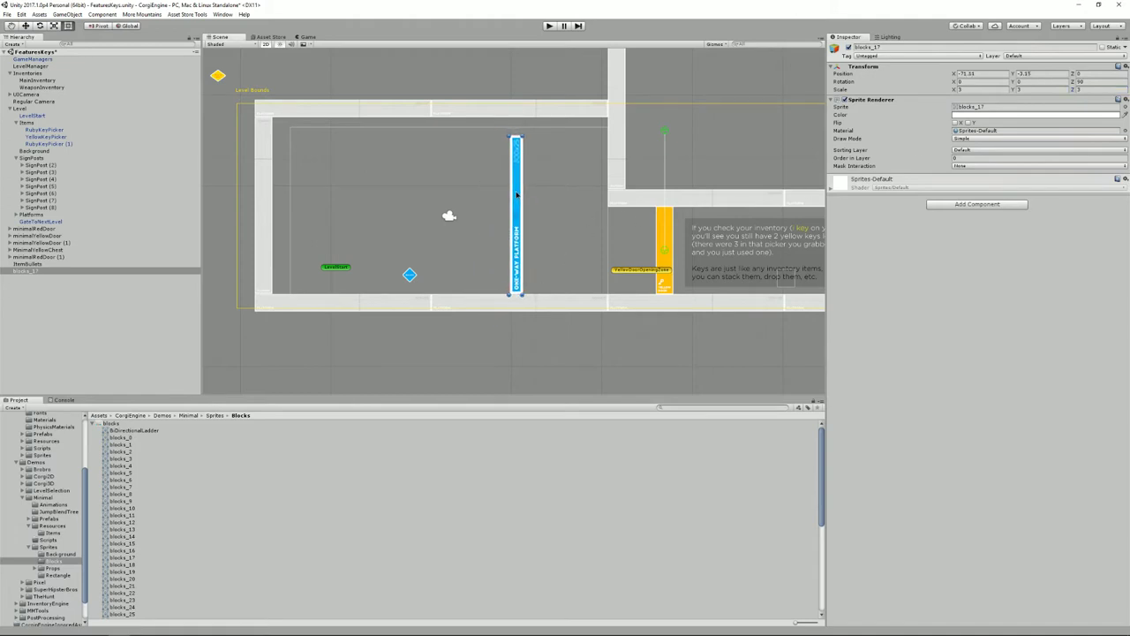
# Assign blocks_17 to the MovingPlatforms layer and add a Rigidbody 2D component to it.
pyautogui.click(1036, 56)
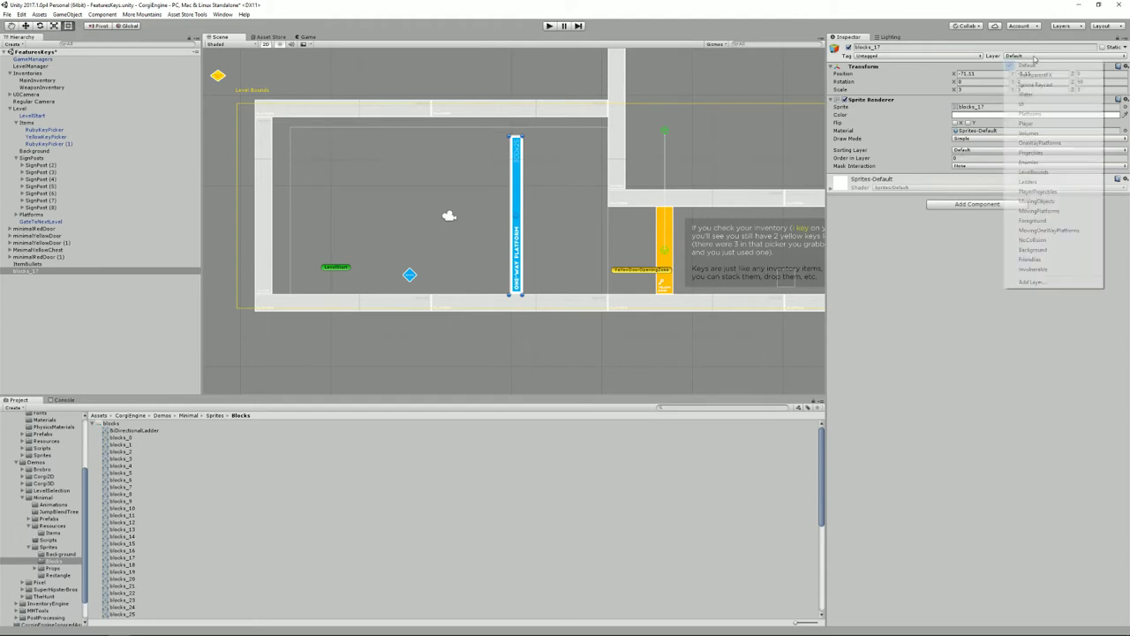
pyautogui.click(1039, 210)
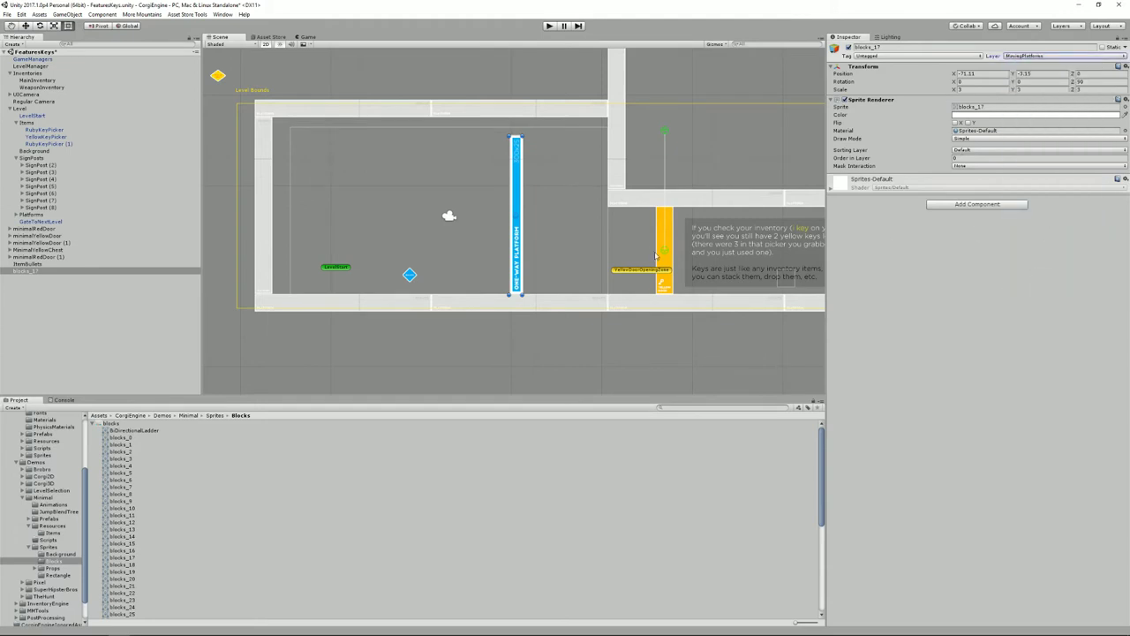
pyautogui.click(988, 205)
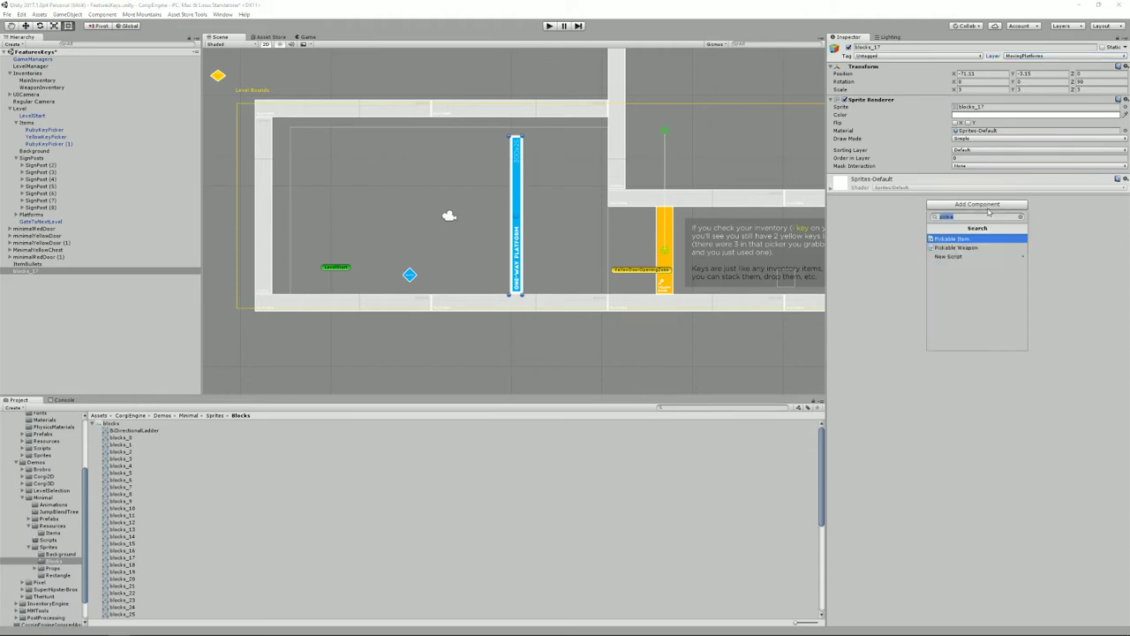
pyautogui.write('rigid')
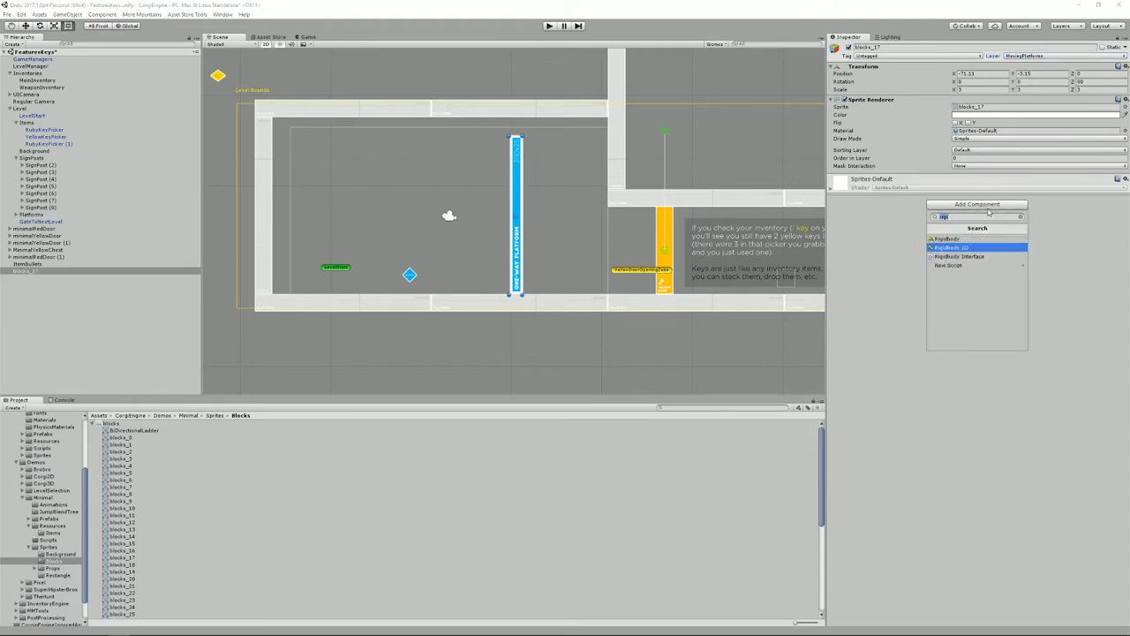
pyautogui.press('Return')
# Add a Box Collider 2D and a Moving Platform component to blocks_17.
pyautogui.click(989, 212)
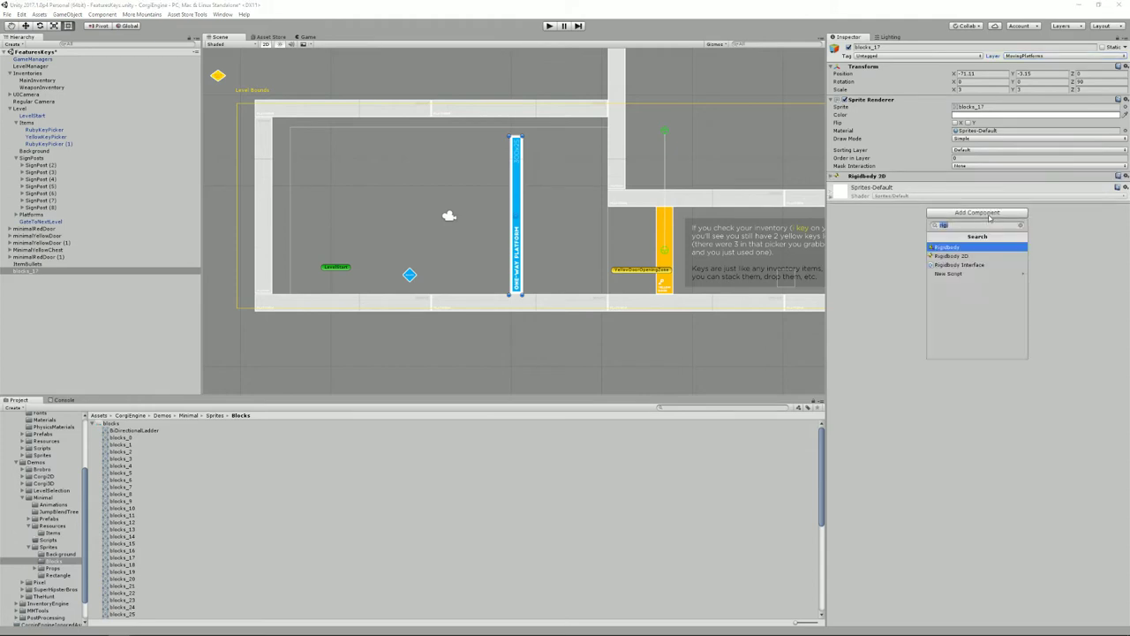
pyautogui.write('box')
pyautogui.press('Down')
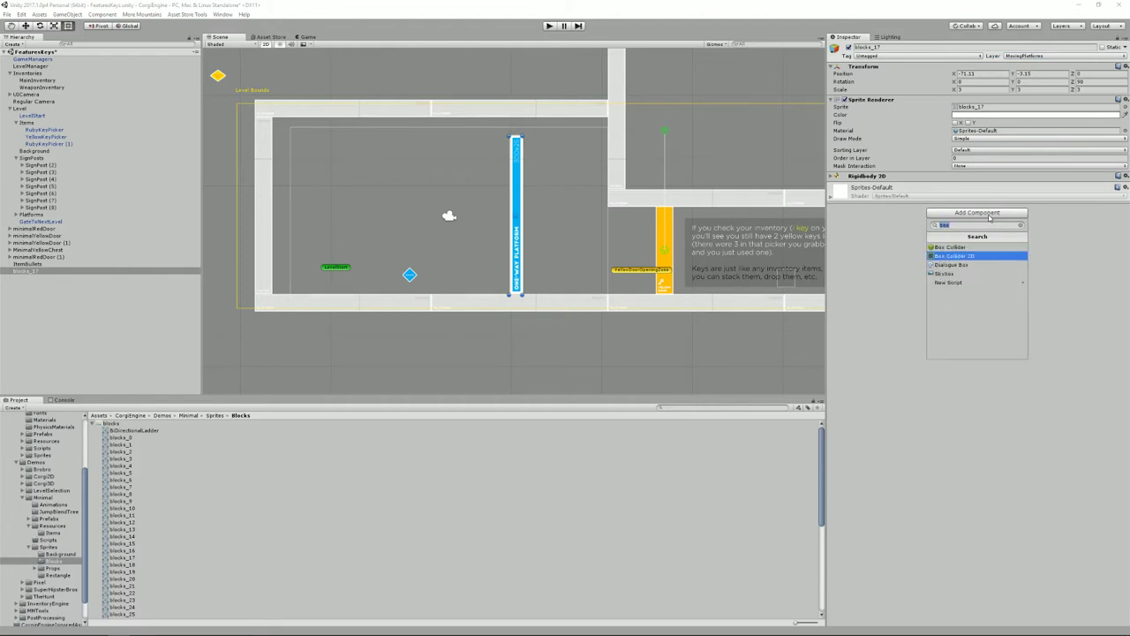
pyautogui.press('Return')
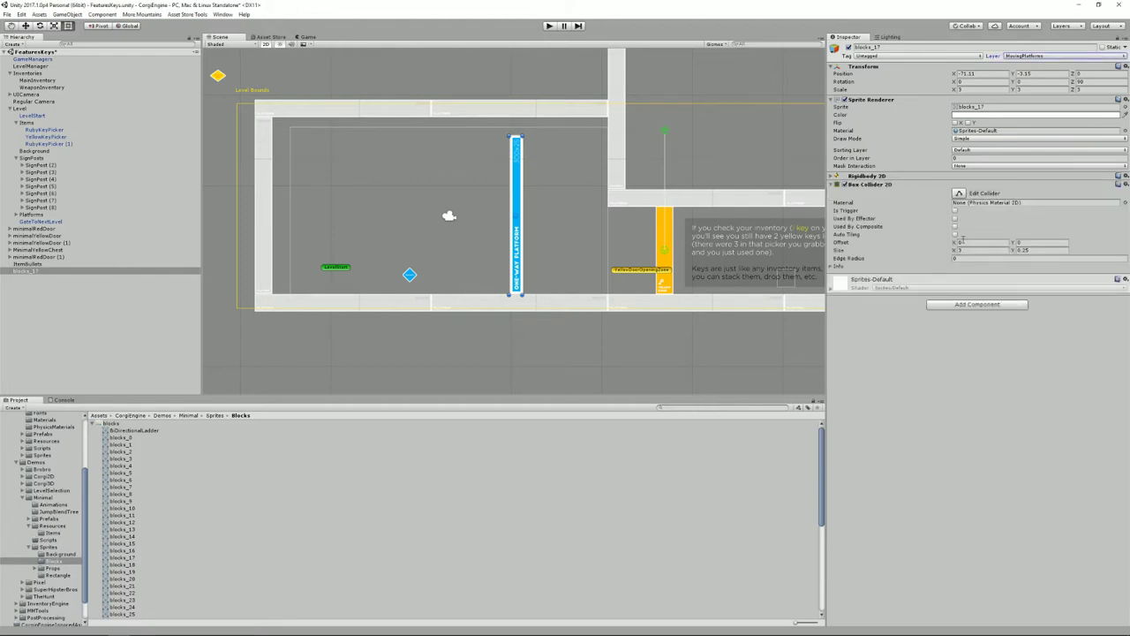
pyautogui.click(962, 305)
pyautogui.write('movi')
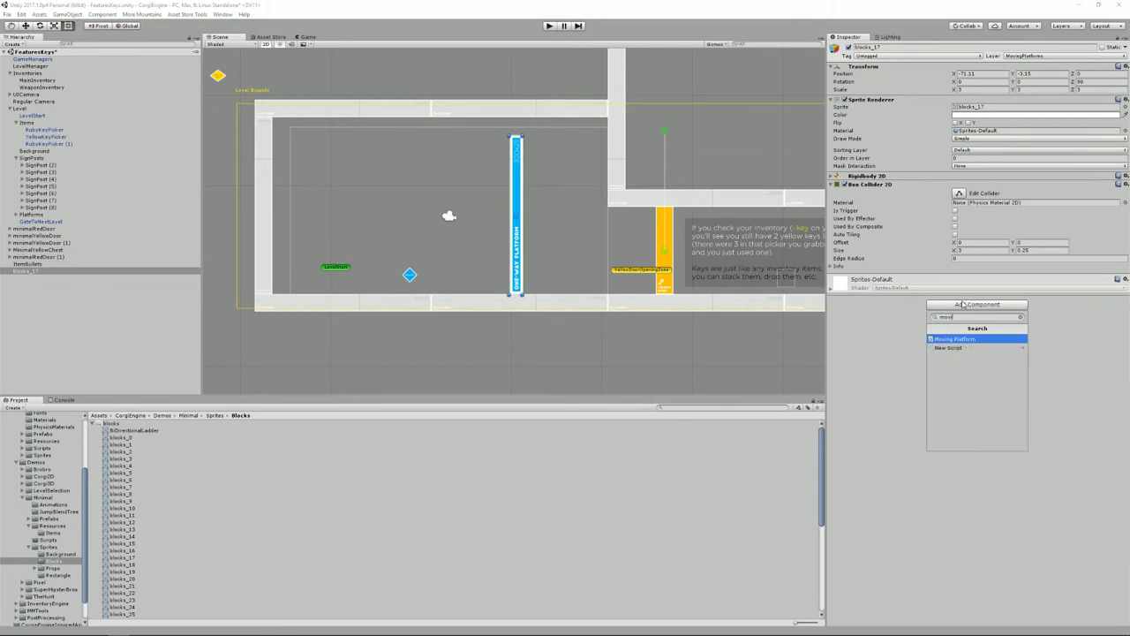
pyautogui.press('Return')
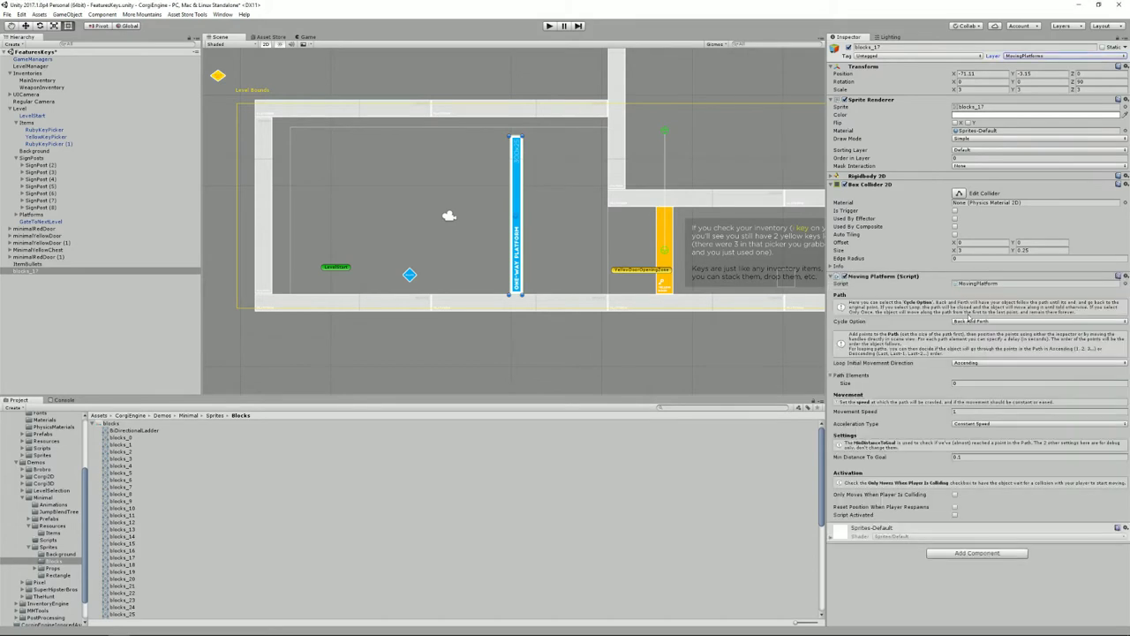
# Set the Moving Platform's cycle option to Only Once and its path elements size to 2.
pyautogui.click(971, 322)
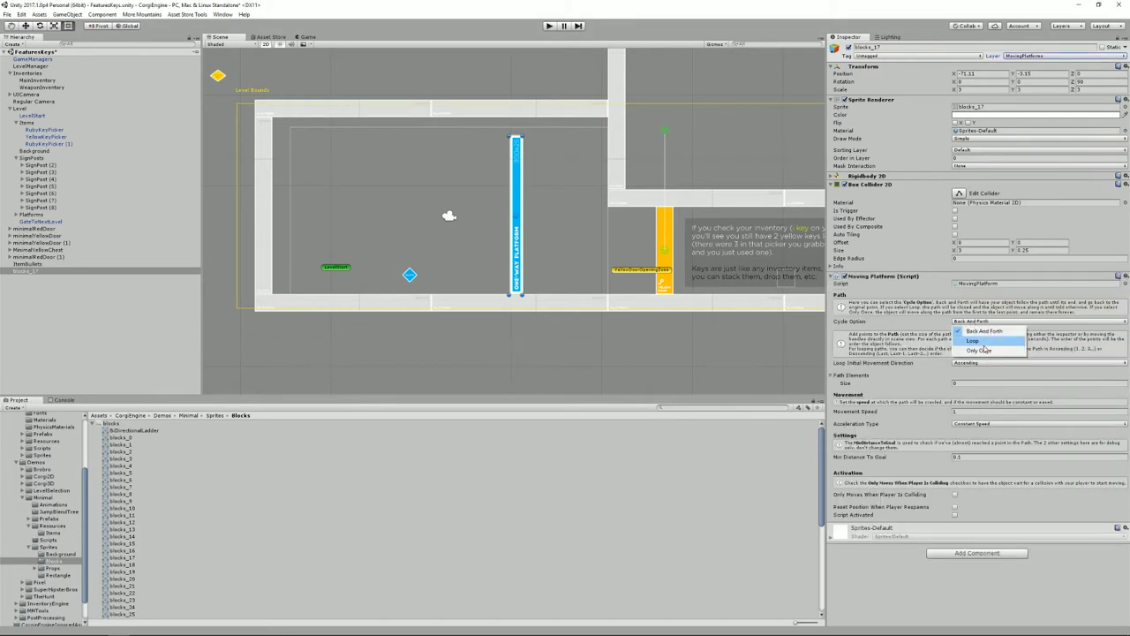
pyautogui.click(982, 351)
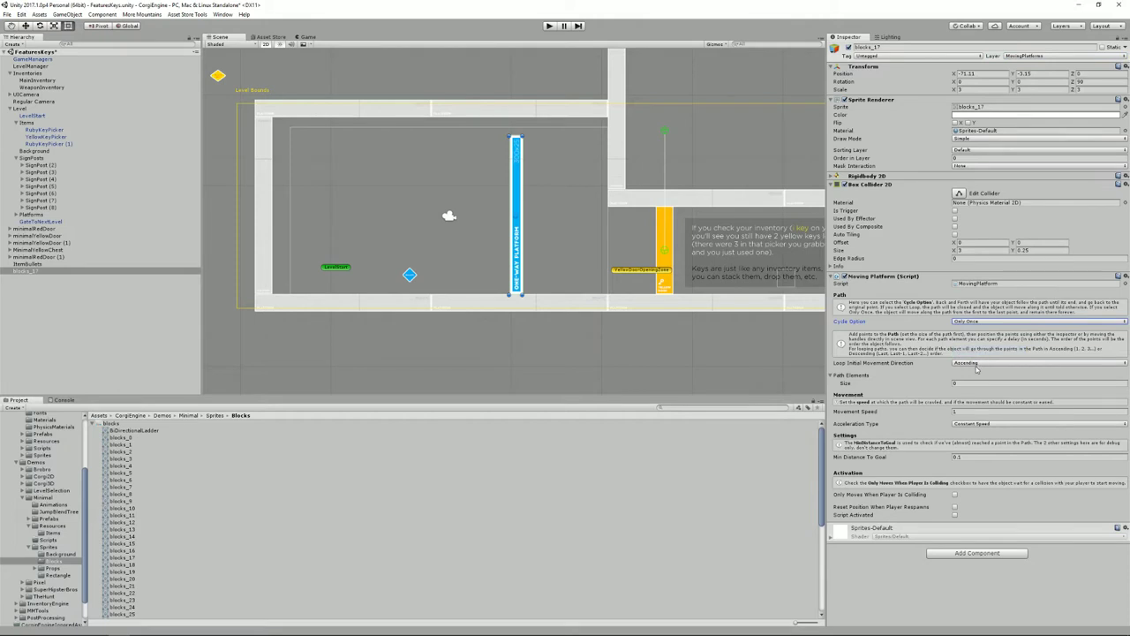
pyautogui.click(966, 383)
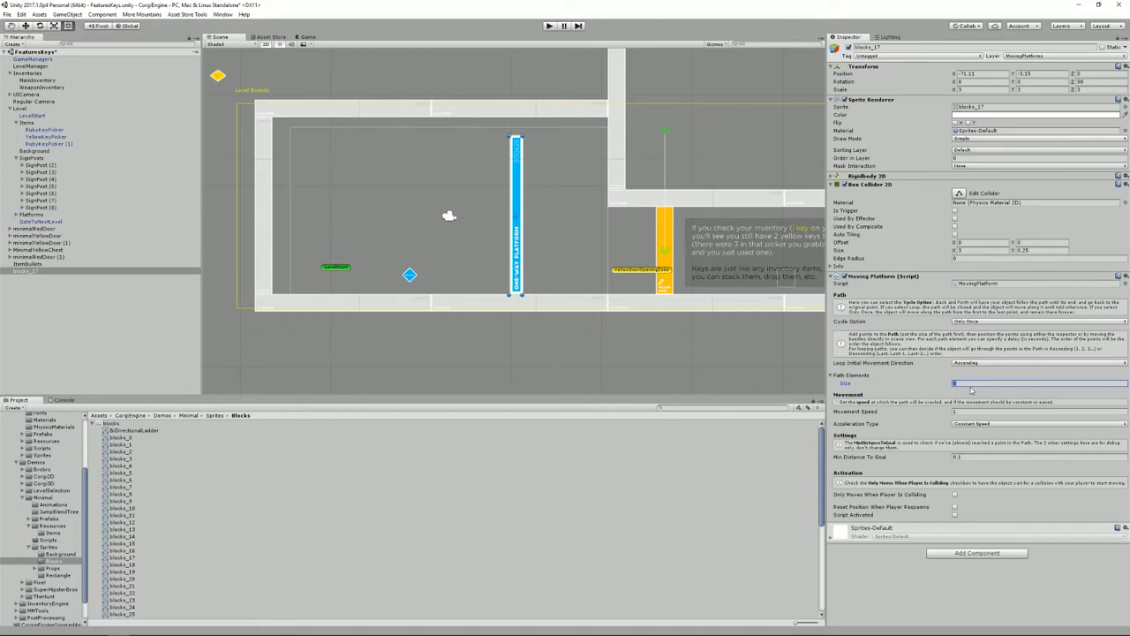
pyautogui.press('Return')
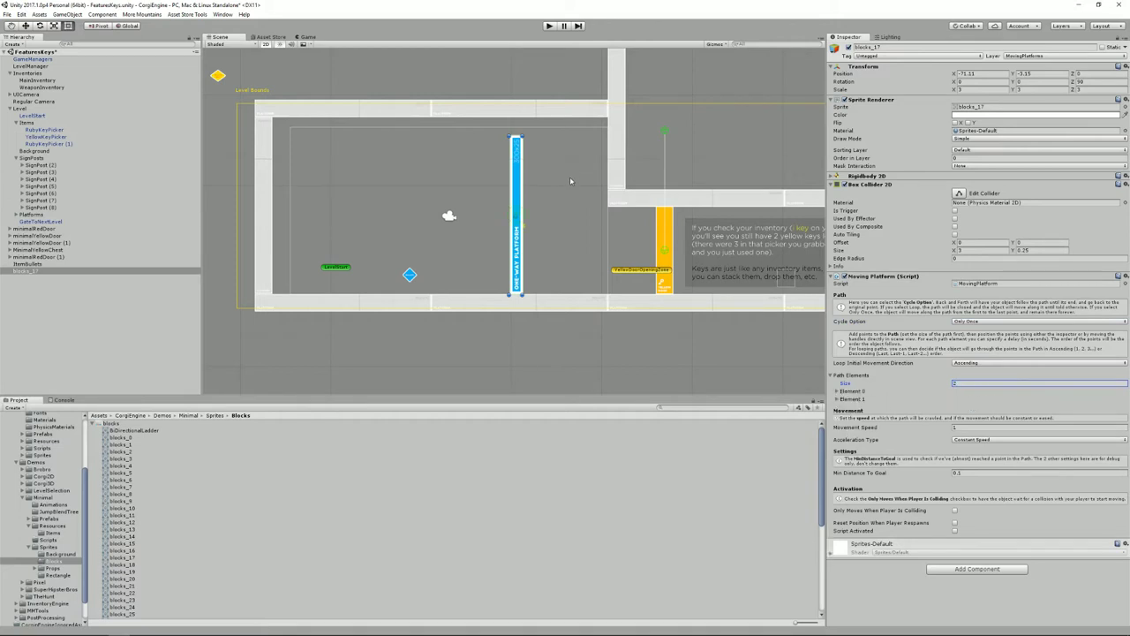
# Move the platform's second path point straight up, well above the room's ceiling, so the door can clear the opening.
pyautogui.moveTo(521, 212); pyautogui.dragTo(522, 58)
pyautogui.moveTo(522, 58); pyautogui.dragTo(535, 186, button='middle')
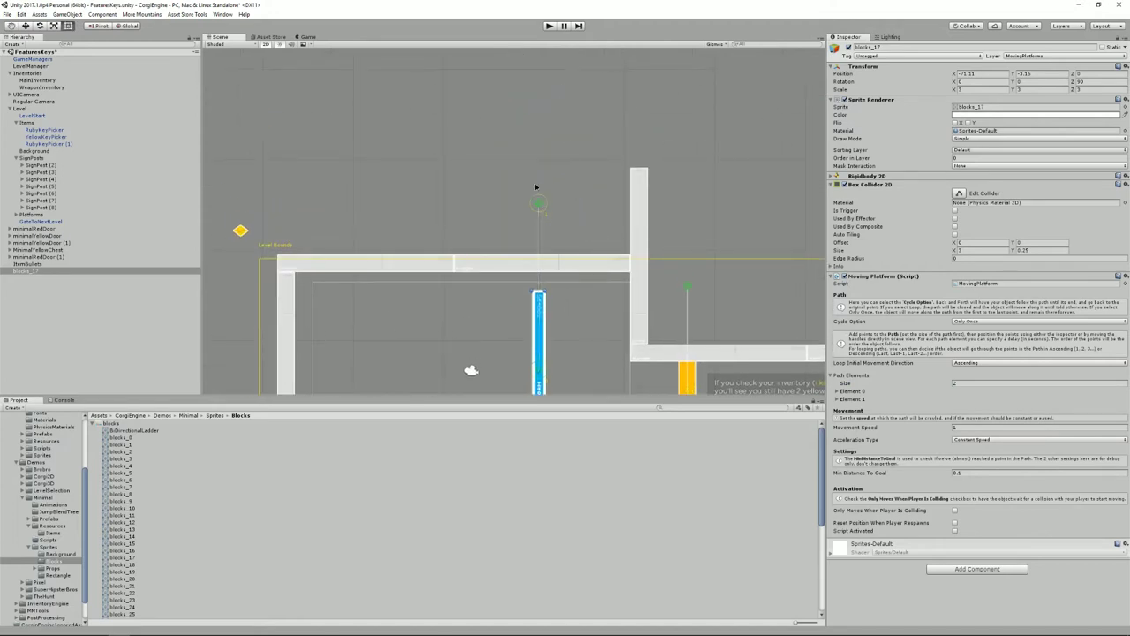
pyautogui.moveTo(537, 204); pyautogui.dragTo(540, 154)
pyautogui.moveTo(565, 206); pyautogui.dragTo(557, 120, button='middle')
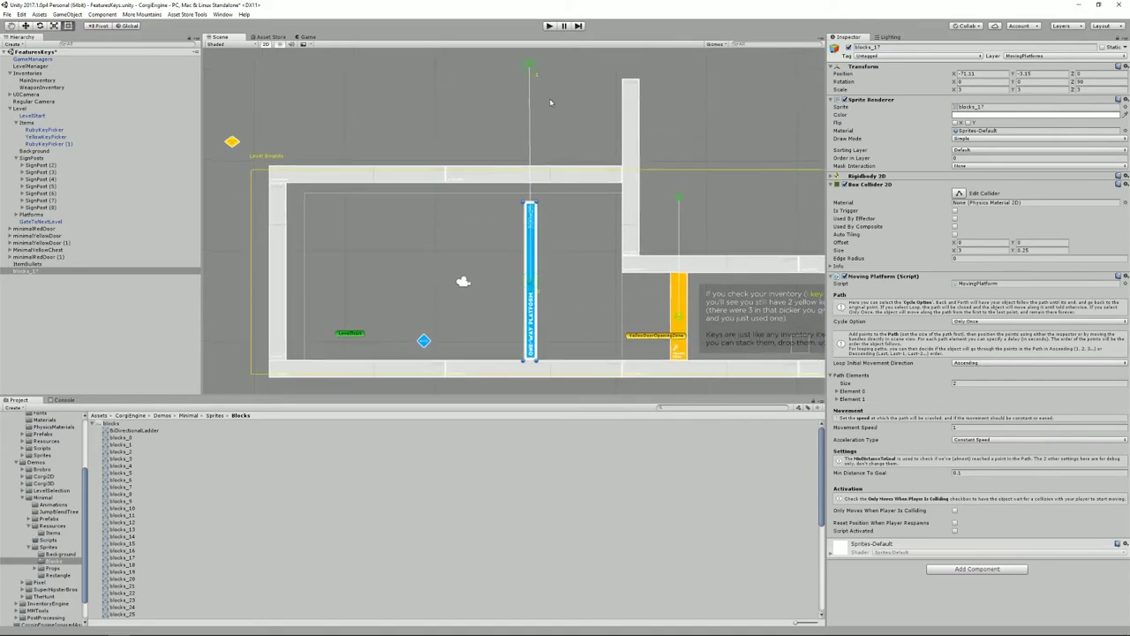
pyautogui.moveTo(532, 66); pyautogui.dragTo(534, 69)
# Set the platform's movement speed to 10 and its acceleration type to Ease Out.
pyautogui.click(988, 428)
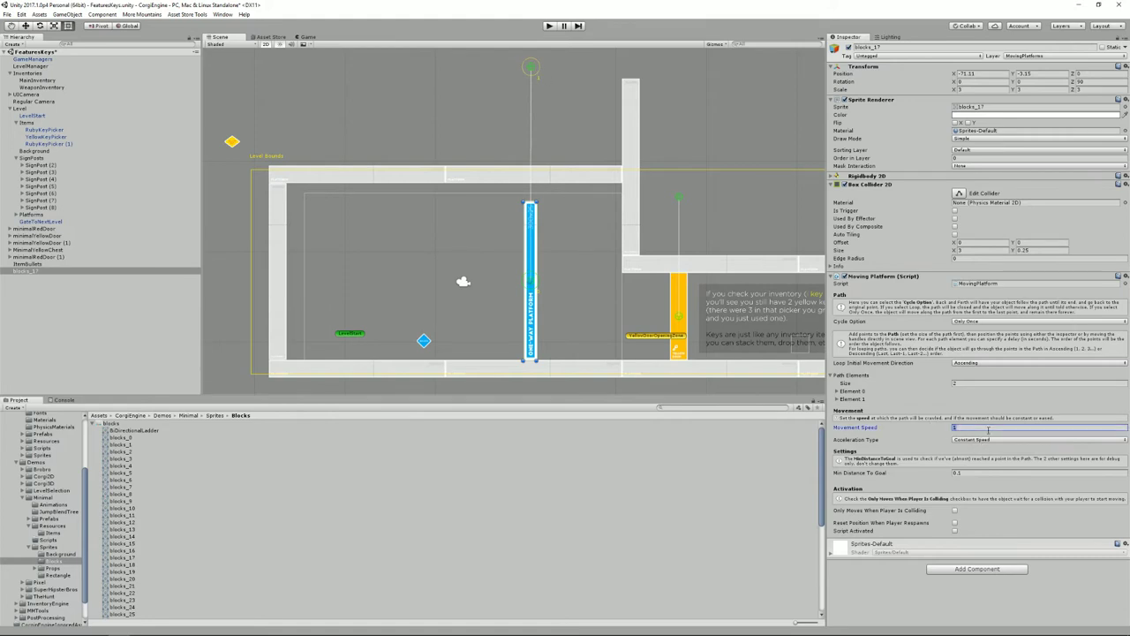
pyautogui.write('10')
pyautogui.click(989, 440)
pyautogui.click(1000, 460)
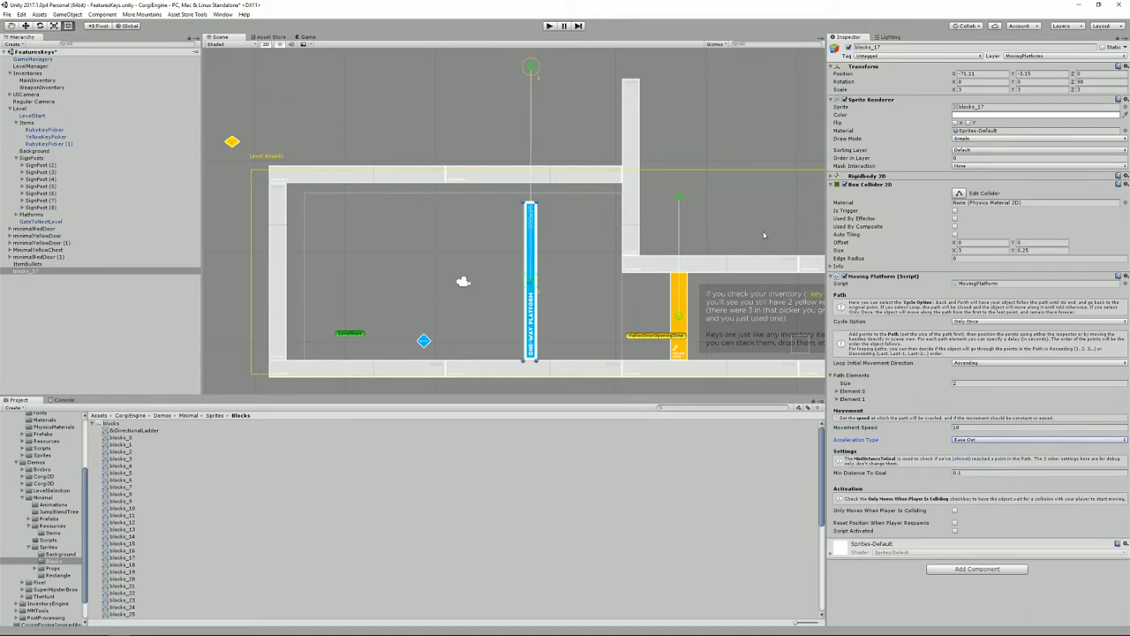
# Play the level and walk the character past the blue picker toward the yellow door to test the new door, and stop playback.
pyautogui.click(549, 28)
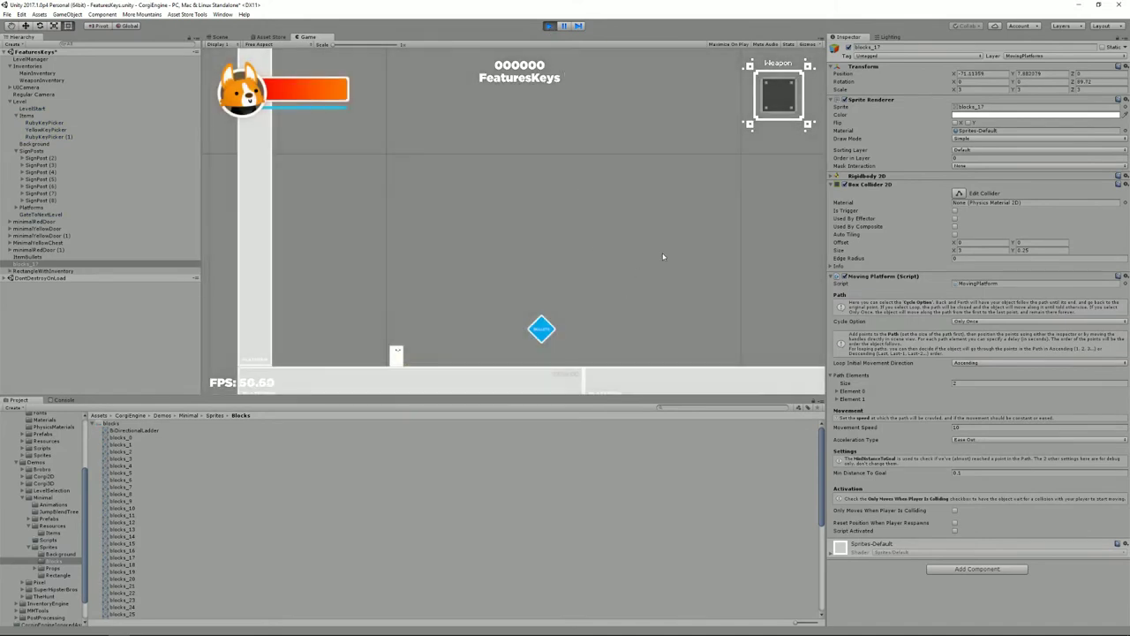
pyautogui.press('Right')
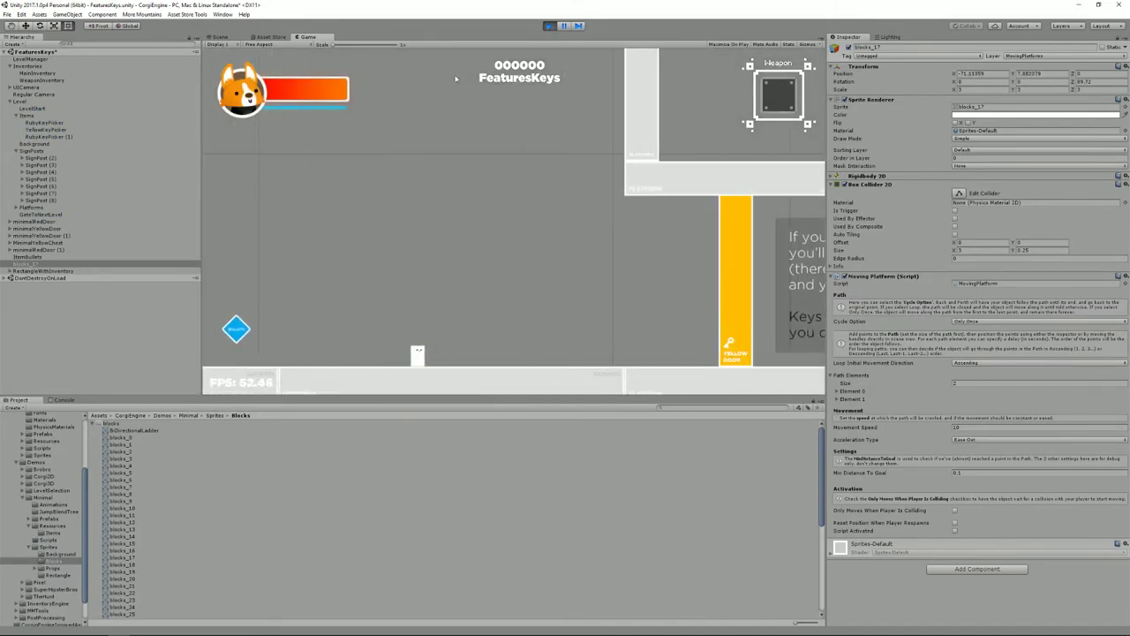
pyautogui.click(549, 27)
# Float the Game view below the Scene view and play the level briefly to watch the platform's movement in the scene.
pyautogui.moveTo(306, 36); pyautogui.dragTo(392, 542)
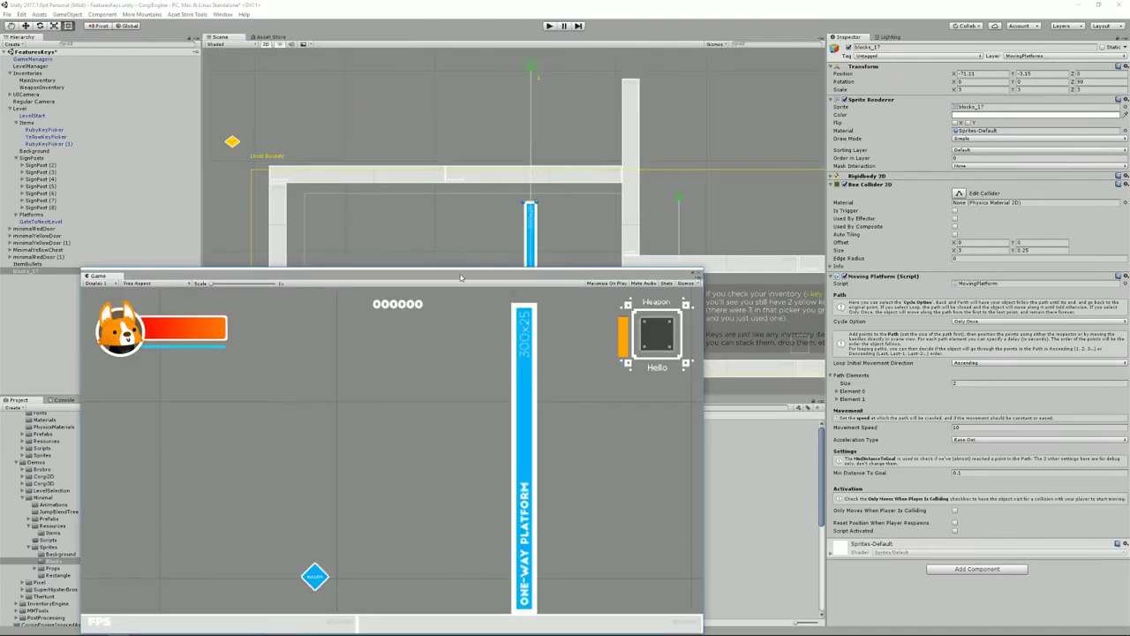
pyautogui.moveTo(460, 277); pyautogui.dragTo(533, 462)
pyautogui.click(549, 26)
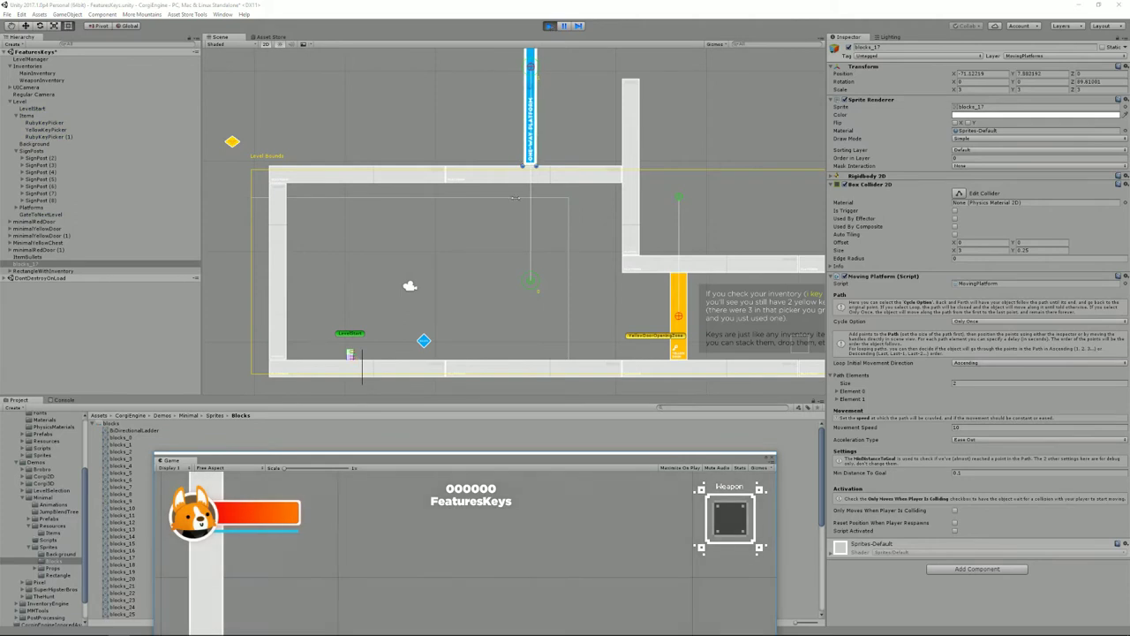
pyautogui.click(549, 26)
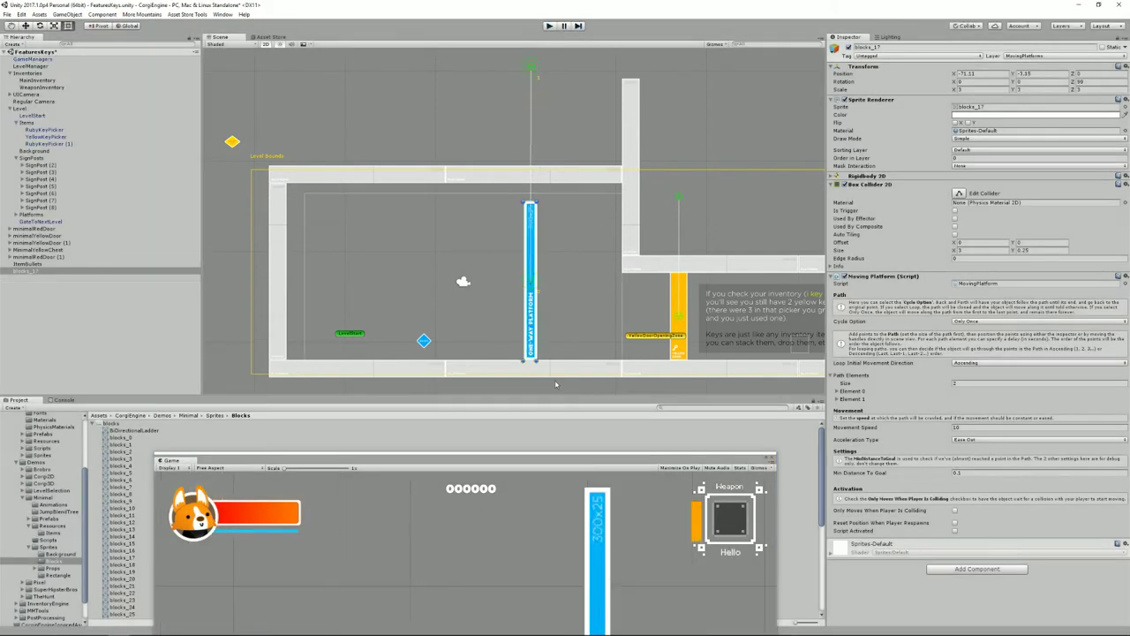
# Enable Script Activated on blocks_17's Moving Platform and dock the Game view back beside the Scene view.
pyautogui.moveTo(528, 459); pyautogui.dragTo(508, 160)
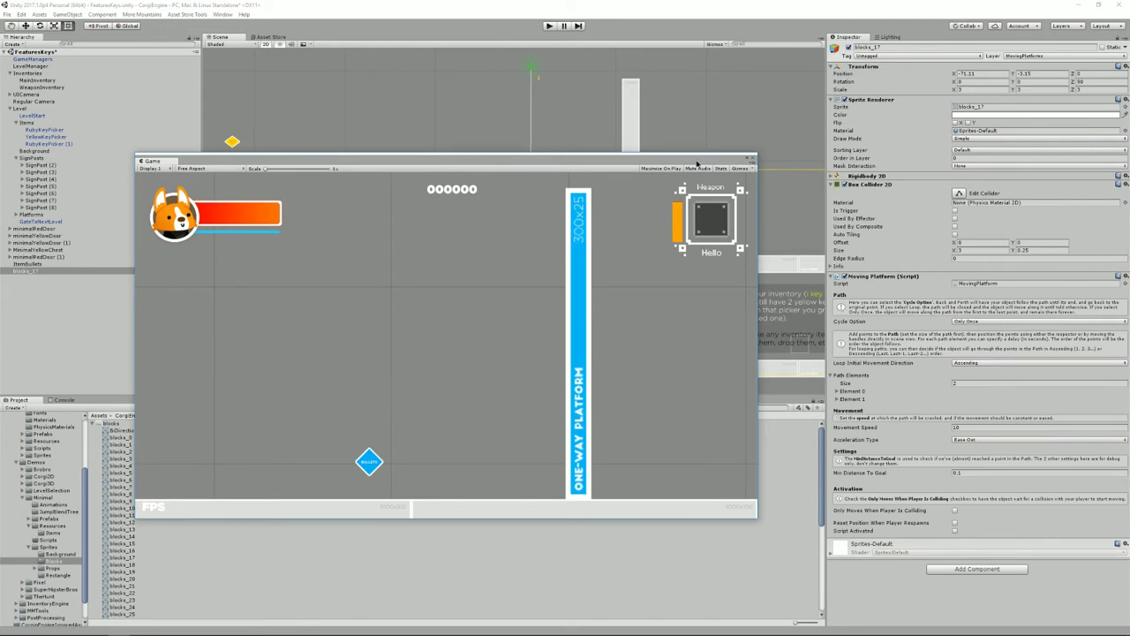
pyautogui.moveTo(698, 156); pyautogui.dragTo(697, 117)
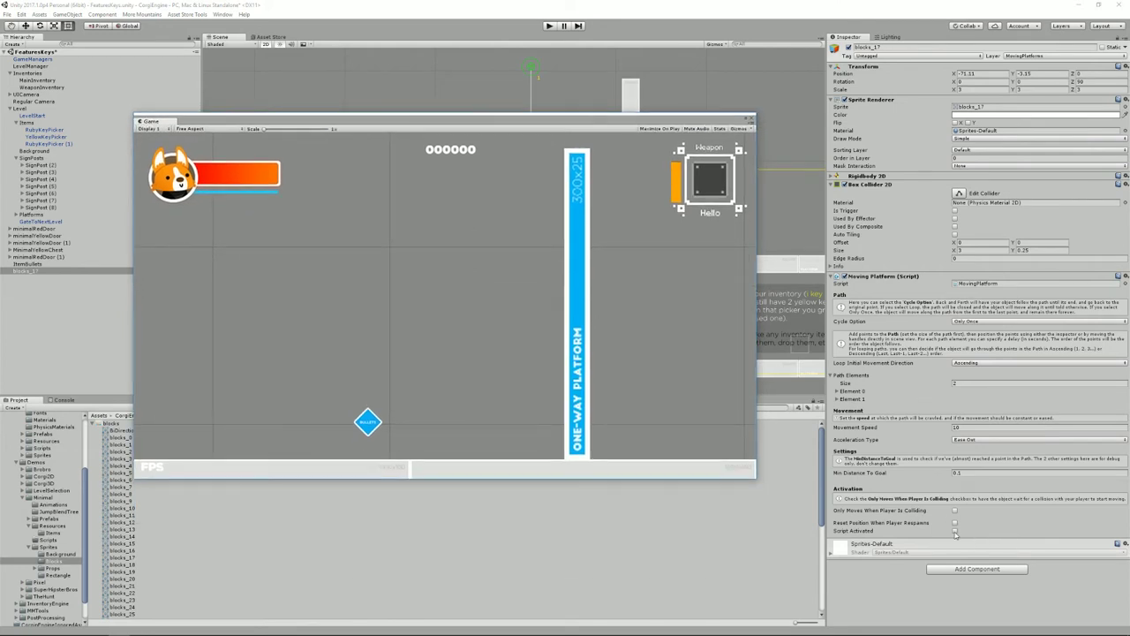
pyautogui.click(955, 530)
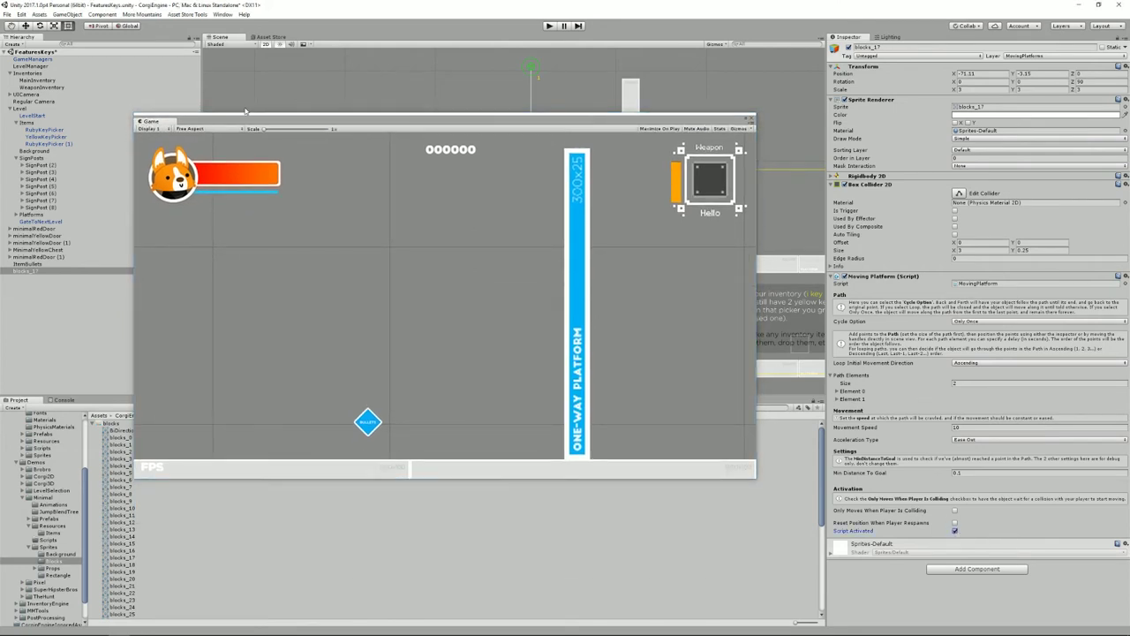
pyautogui.moveTo(240, 127); pyautogui.dragTo(304, 173)
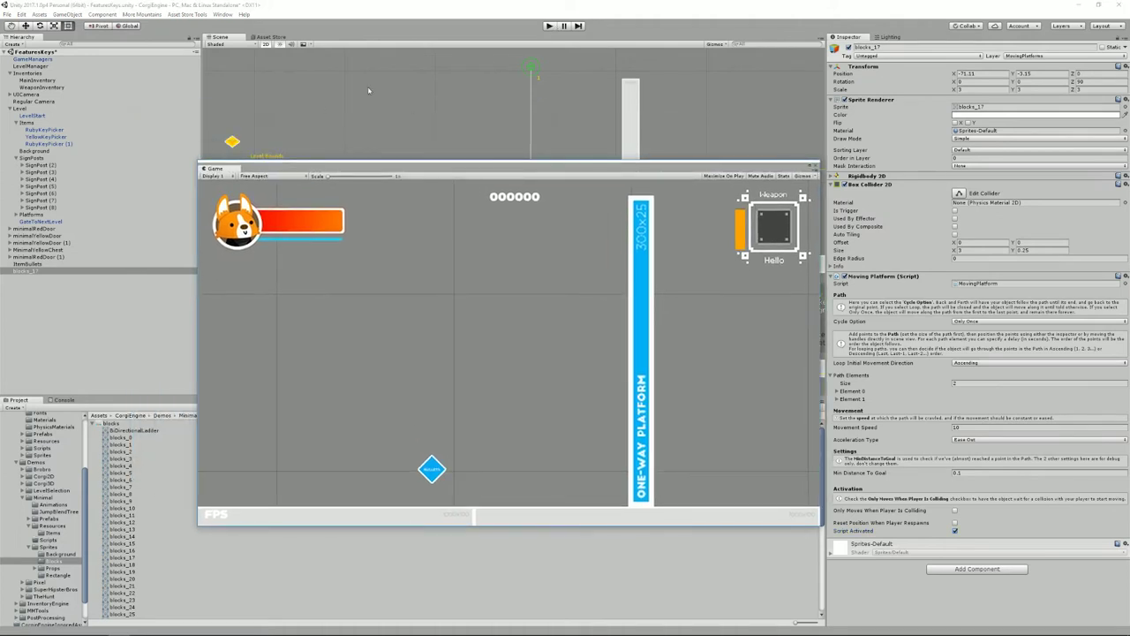
pyautogui.moveTo(212, 171); pyautogui.dragTo(309, 38)
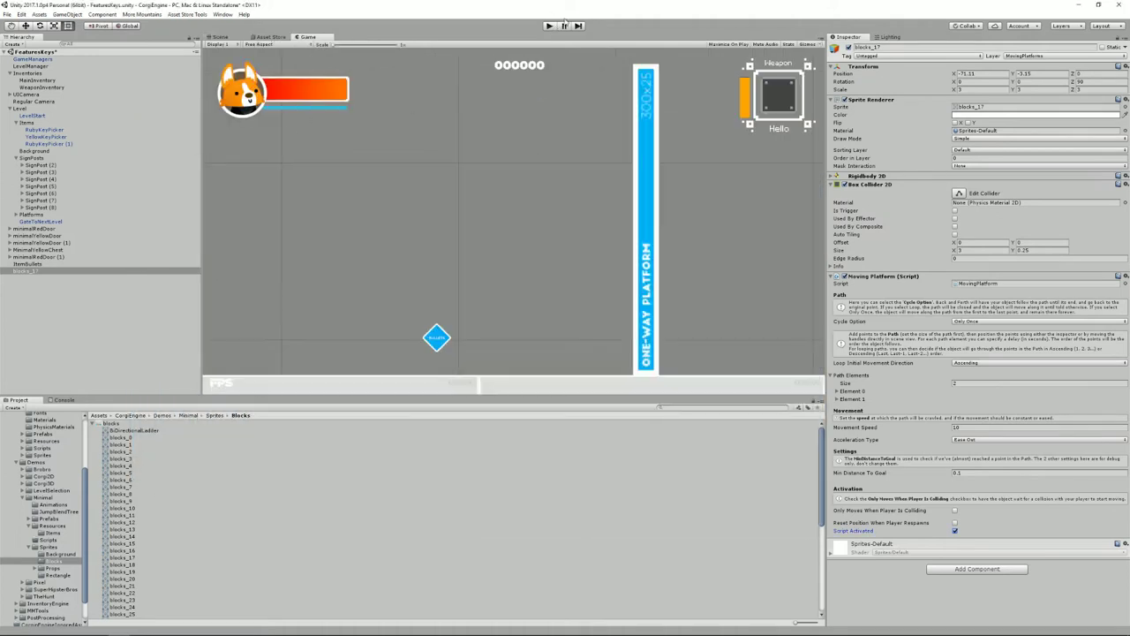
# Play the level and walk the character up to the blue door to test it, then stop and return to the Scene view.
pyautogui.click(549, 26)
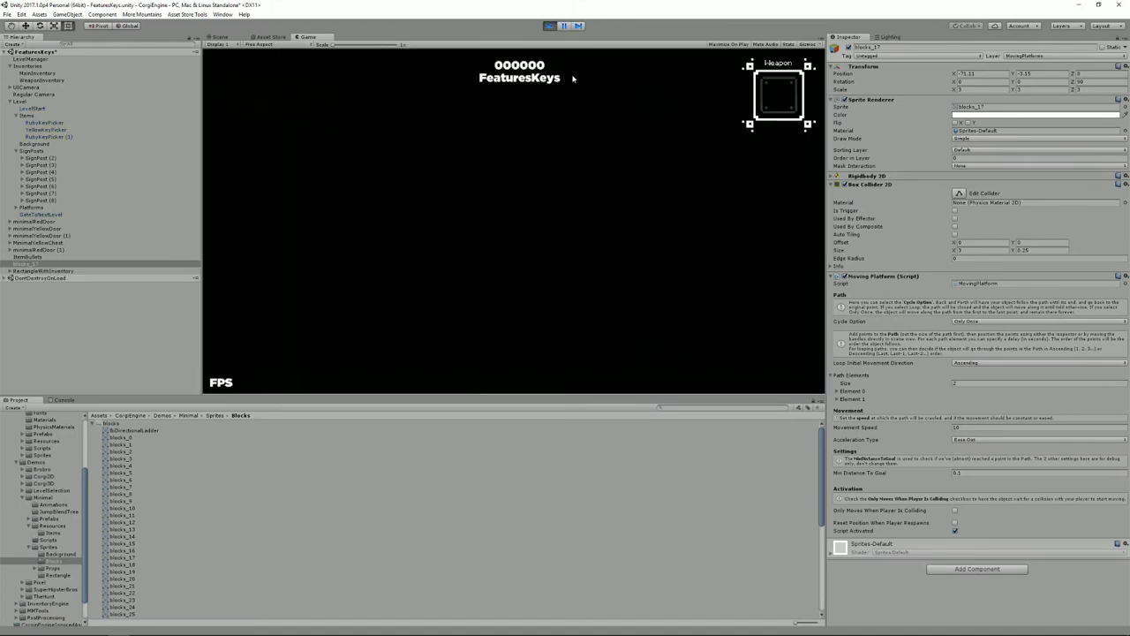
pyautogui.press('Right')
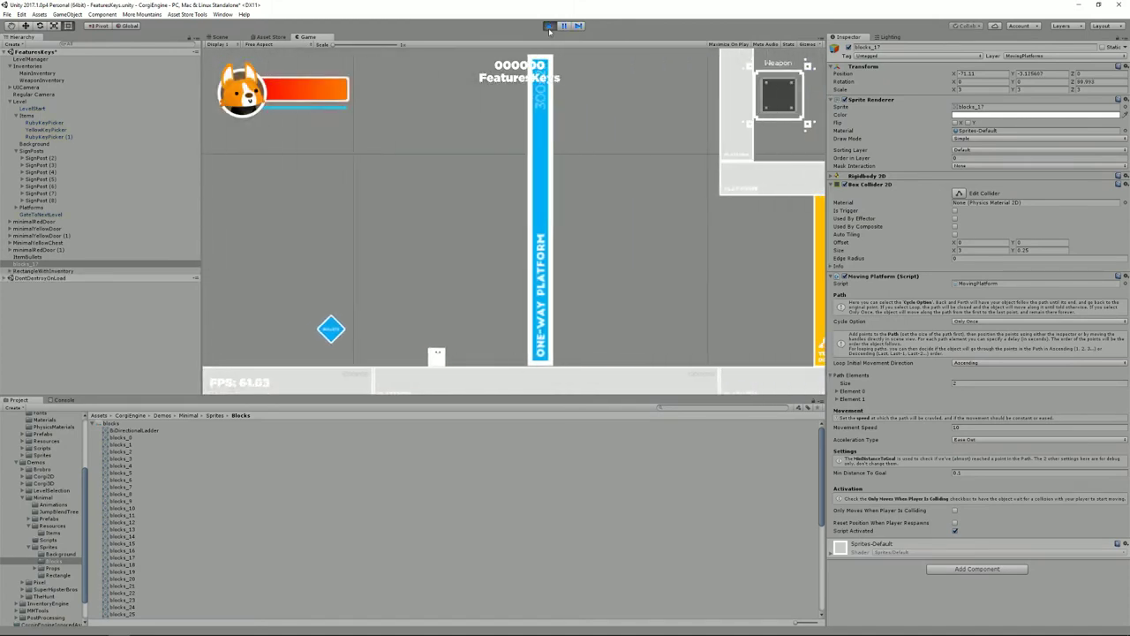
pyautogui.press('space')
pyautogui.press('Left')
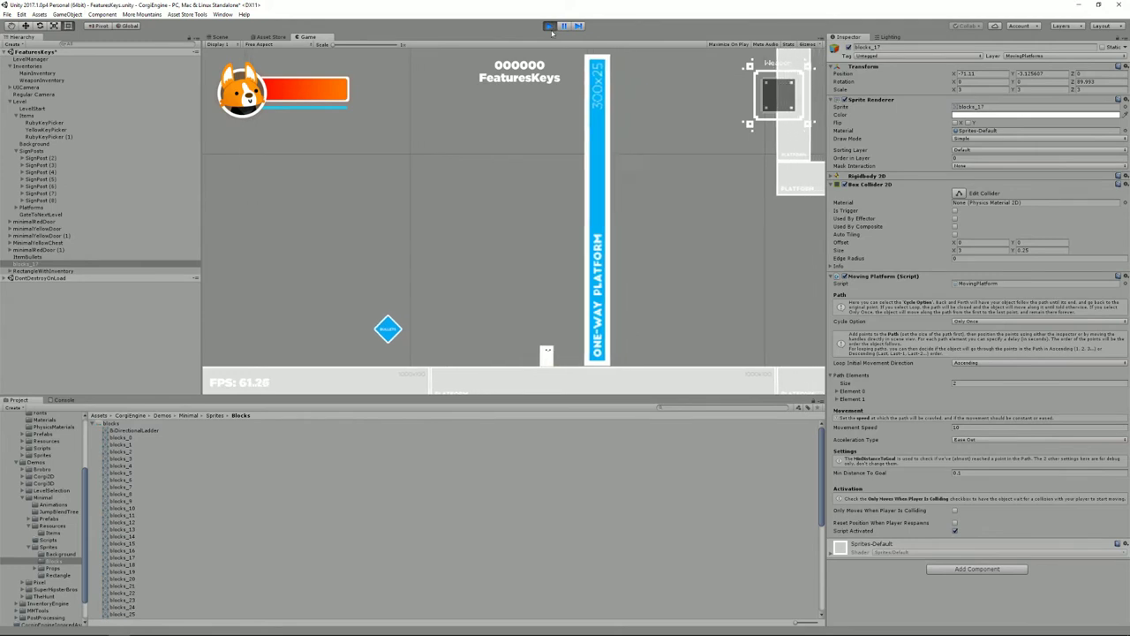
pyautogui.click(547, 26)
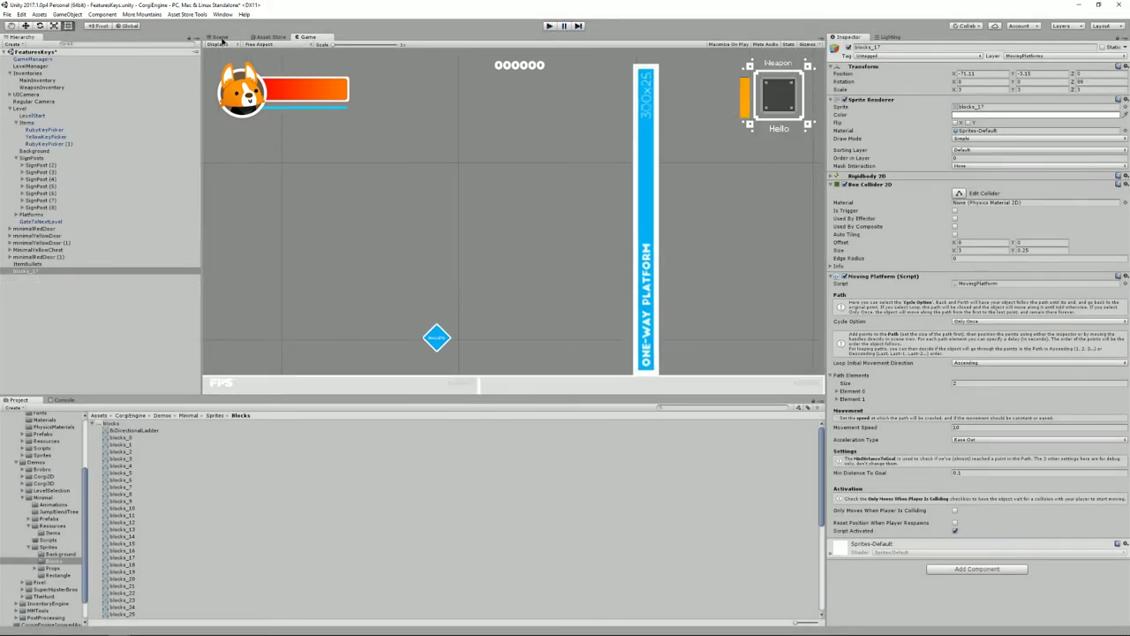
pyautogui.click(219, 37)
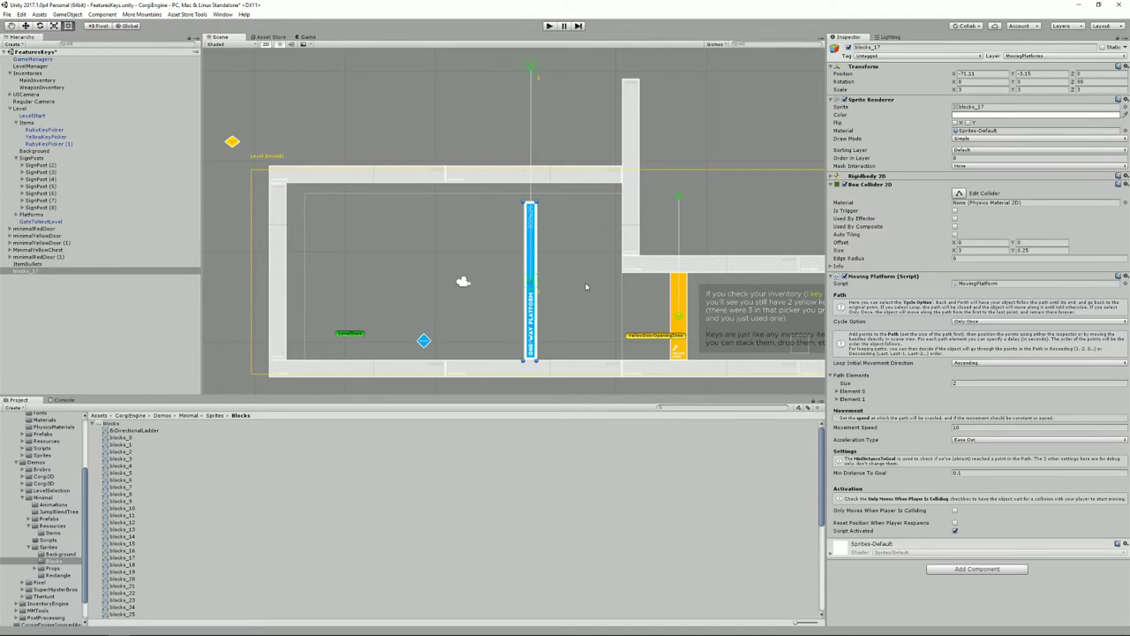
# Create a new empty game object in the scene.
pyautogui.click(31, 271)
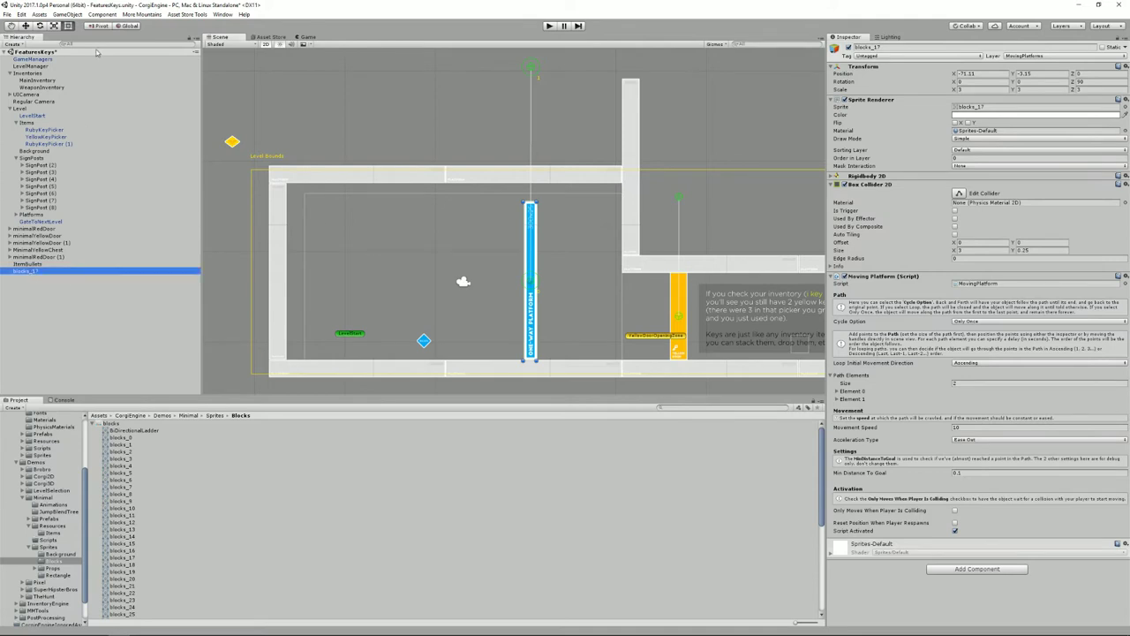
pyautogui.click(69, 15)
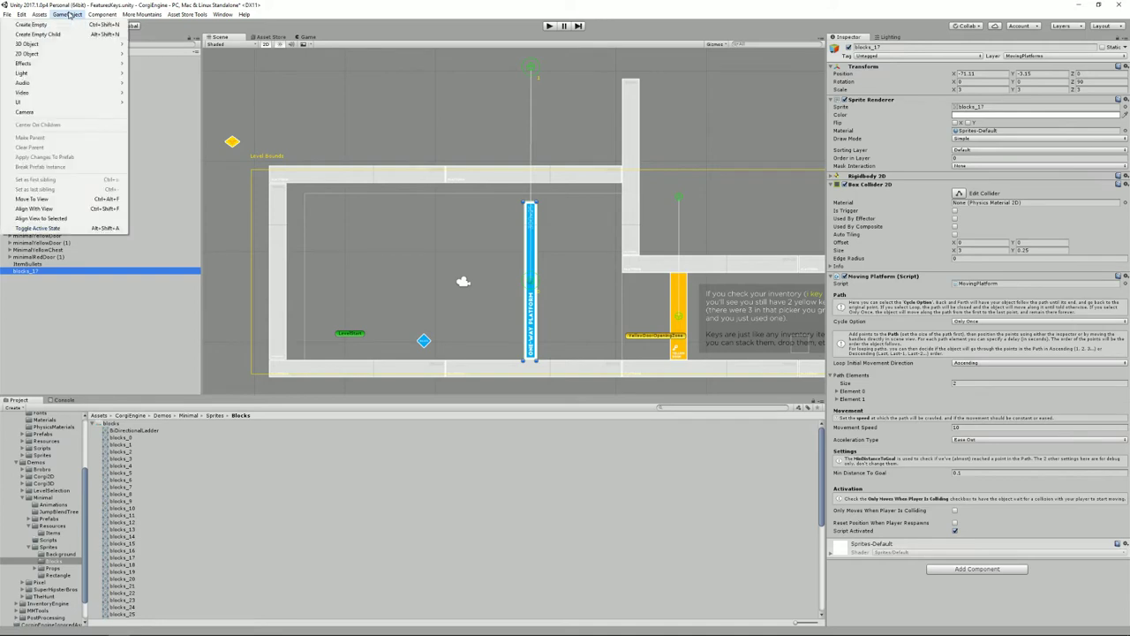
pyautogui.click(35, 25)
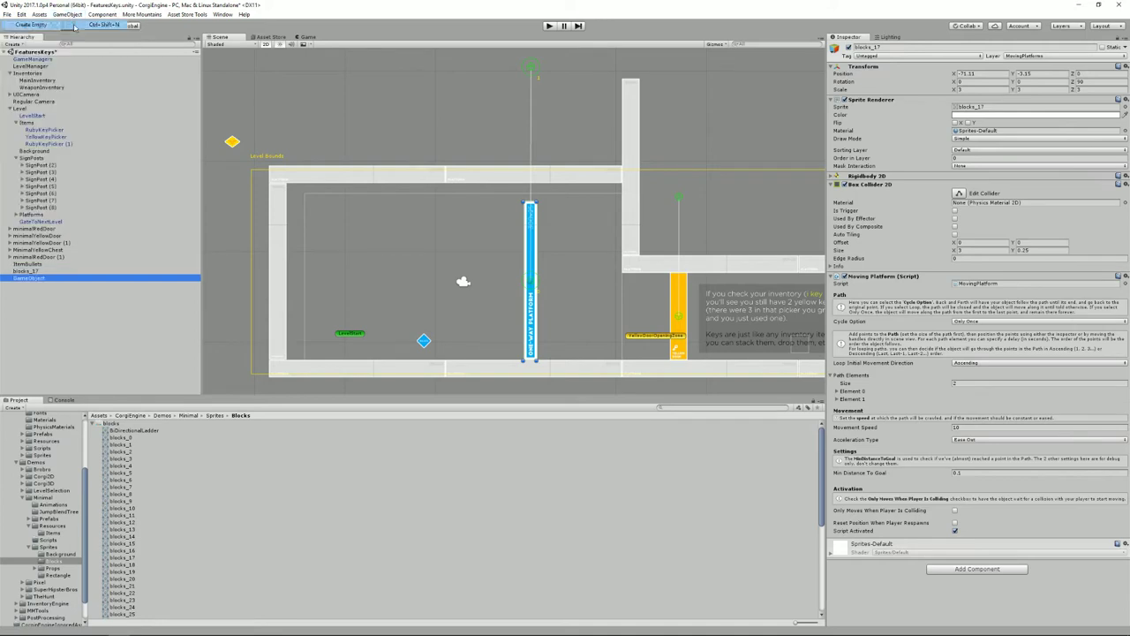
# Rename the blocks_17 object in the scene as BlueDoor.
pyautogui.click(29, 271)
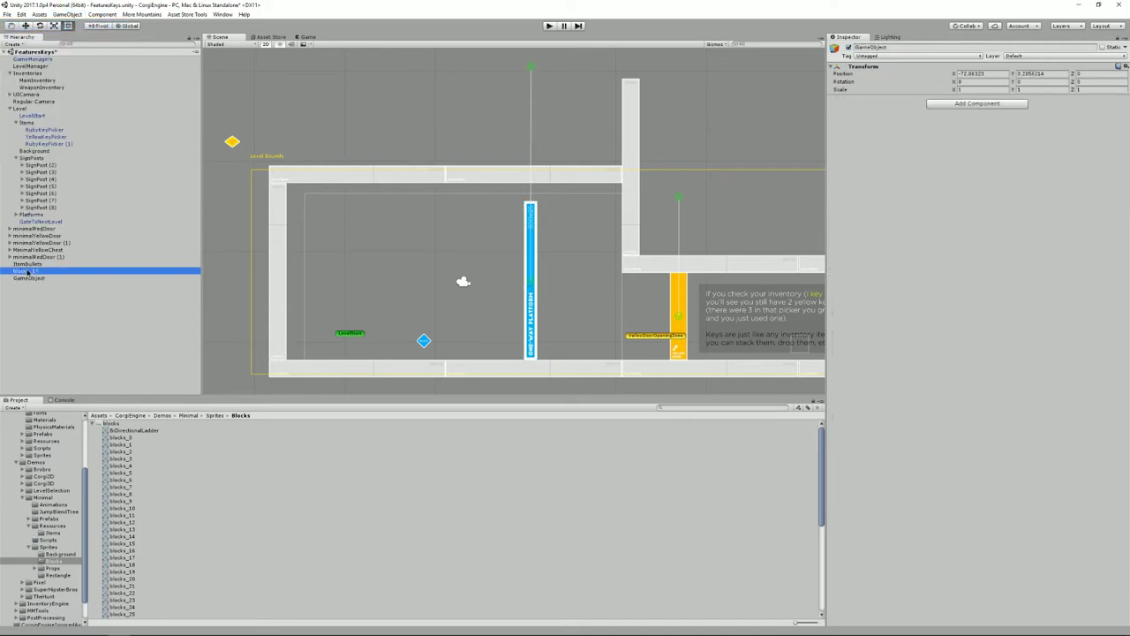
pyautogui.click(29, 271)
pyautogui.write('B')
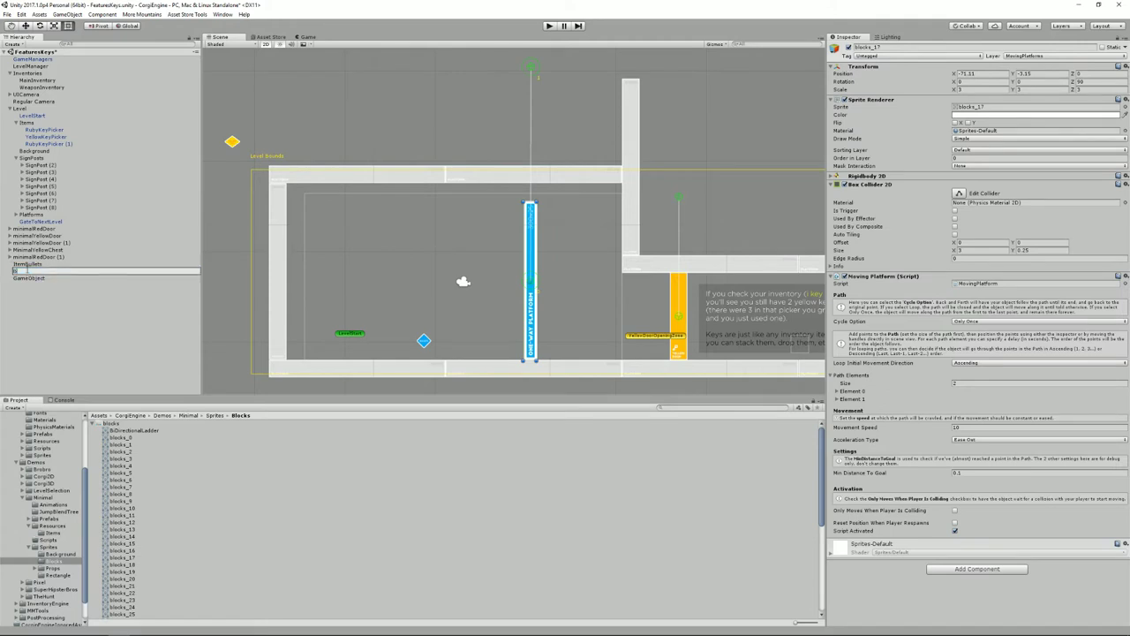
pyautogui.write('lueDoor')
pyautogui.press('Return')
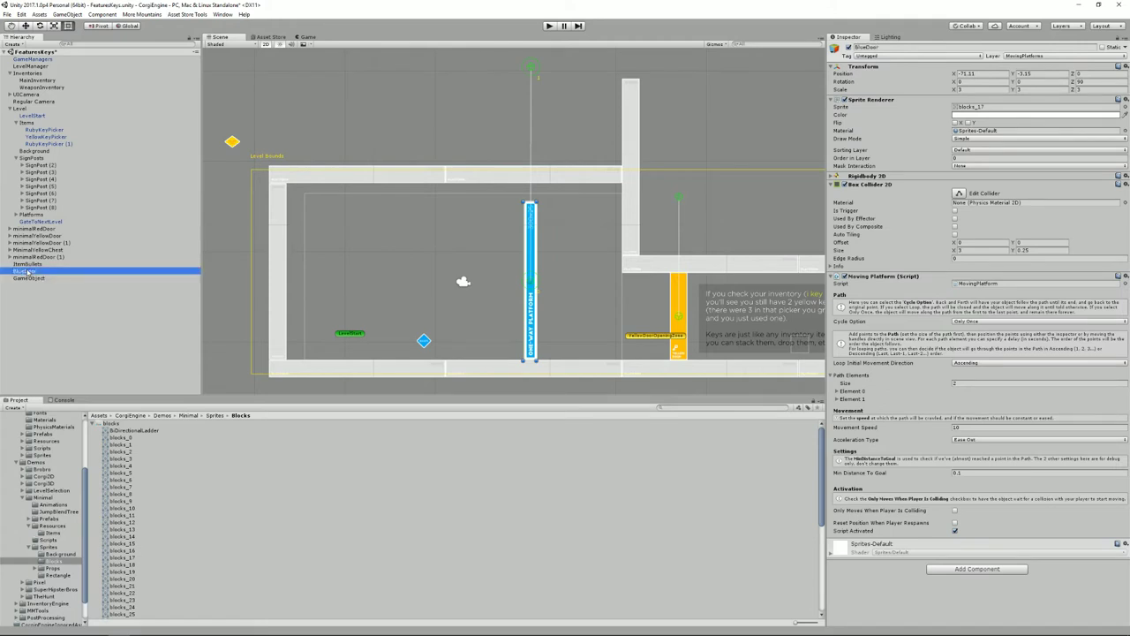
# Parent the empty GameObject to BlueDoor, zero its local position, and move it beside the door's base to about X -1.08, Y 0.53.
pyautogui.moveTo(29, 278); pyautogui.dragTo(29, 271)
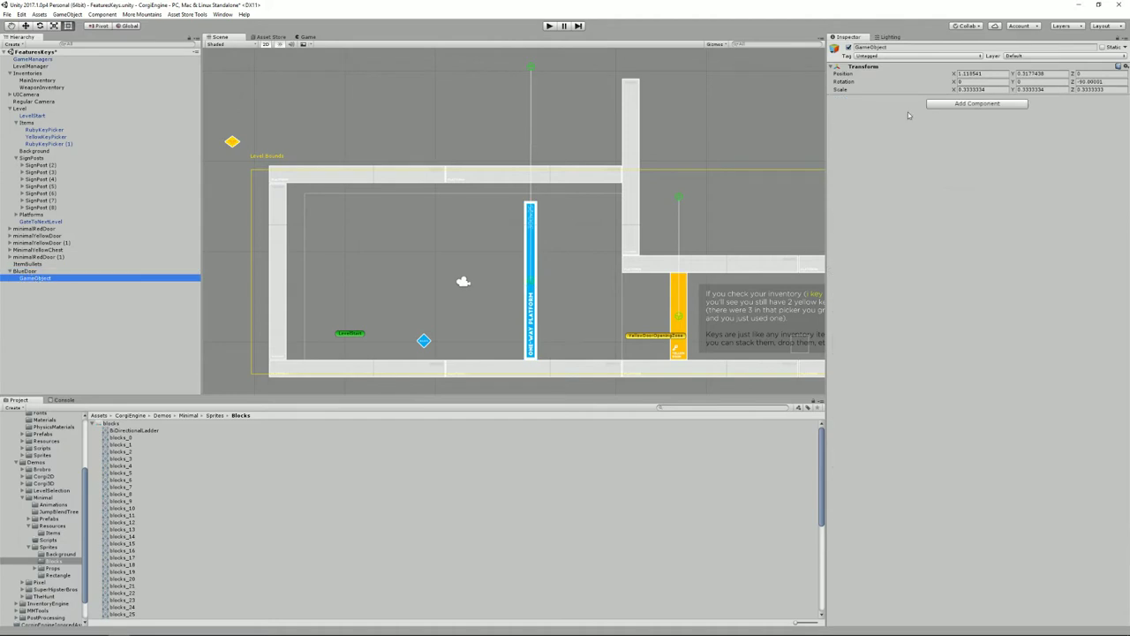
pyautogui.click(977, 73)
pyautogui.write('0')
pyautogui.press('Tab')
pyautogui.write('0')
pyautogui.press('Tab')
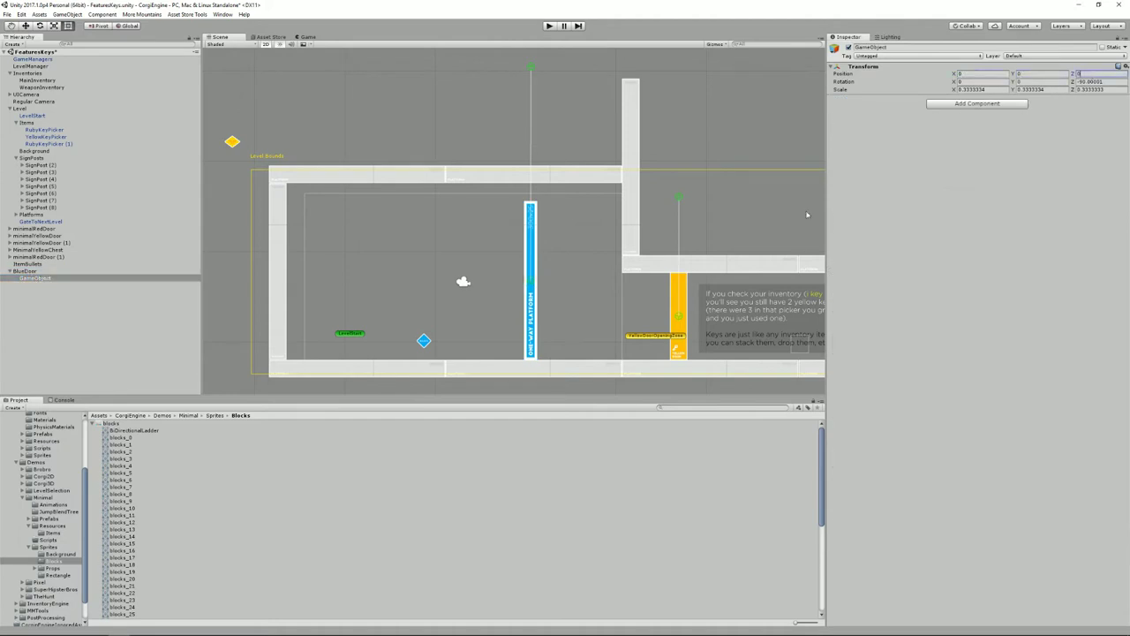
pyautogui.press('Return')
pyautogui.press('w')
pyautogui.moveTo(519, 312); pyautogui.dragTo(508, 344)
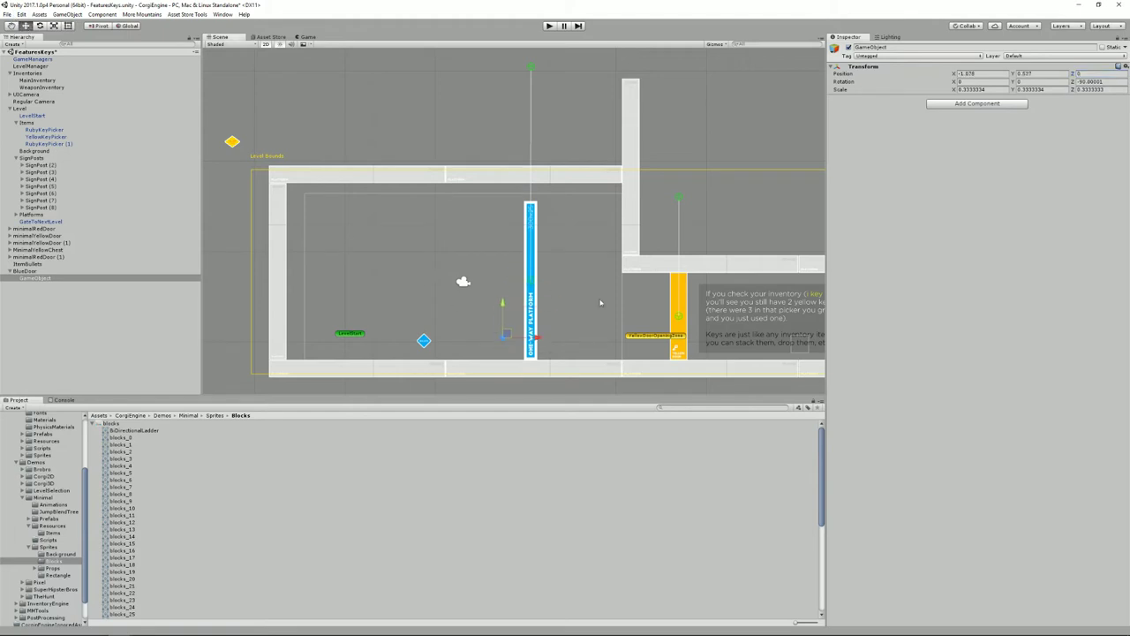
# Add a Box Collider 2D to the door's child object and make it a trigger.
pyautogui.click(969, 103)
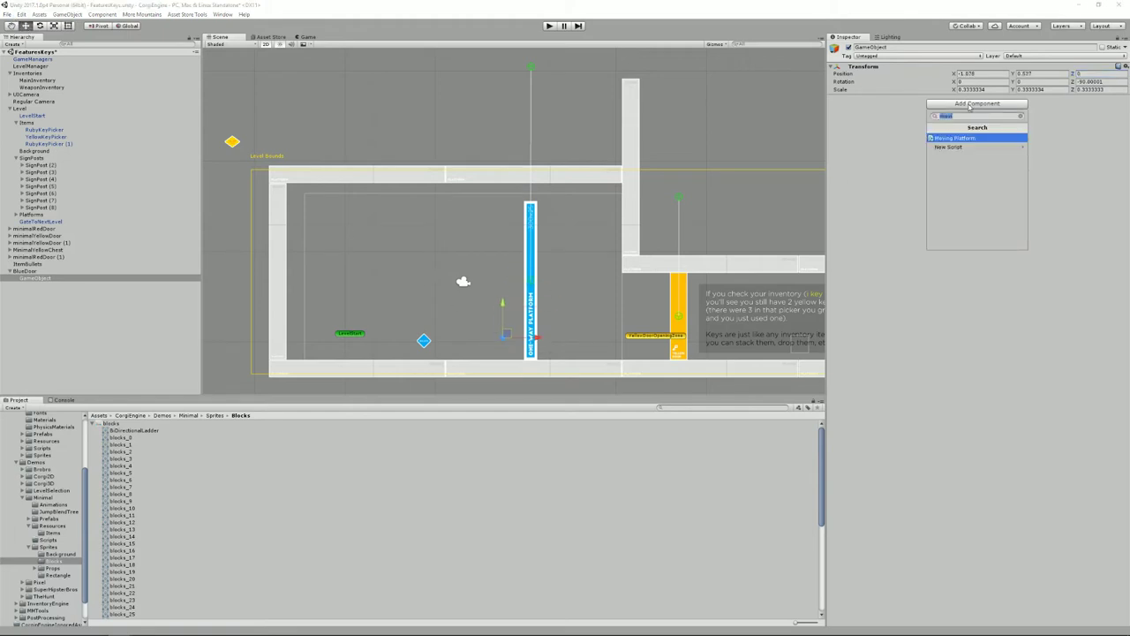
pyautogui.write('box')
pyautogui.press('Return')
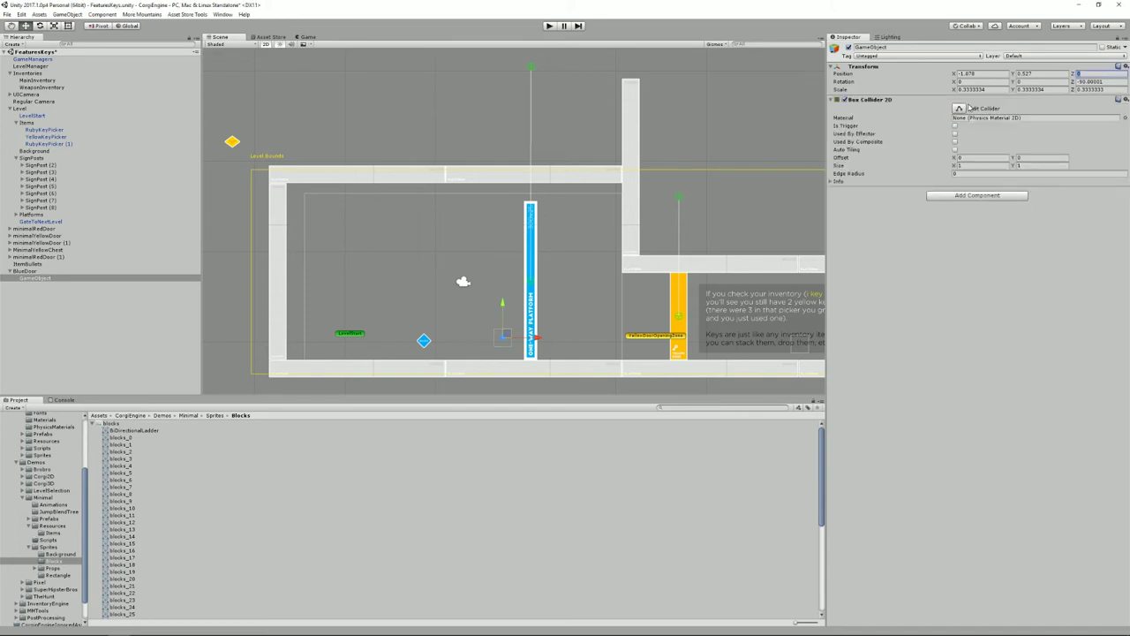
pyautogui.click(954, 126)
# Check the YellowDoorOpeningZone for reference and rename BlueDoor's child object as BlueDoorKeyOperatedZone.
pyautogui.click(654, 336)
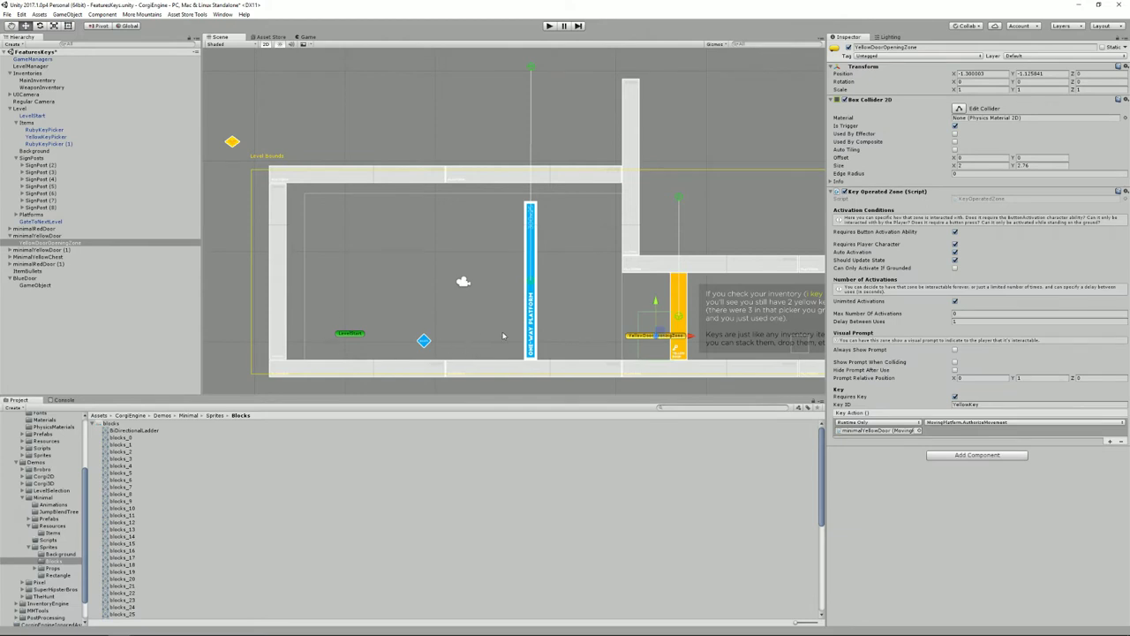
pyautogui.click(528, 340)
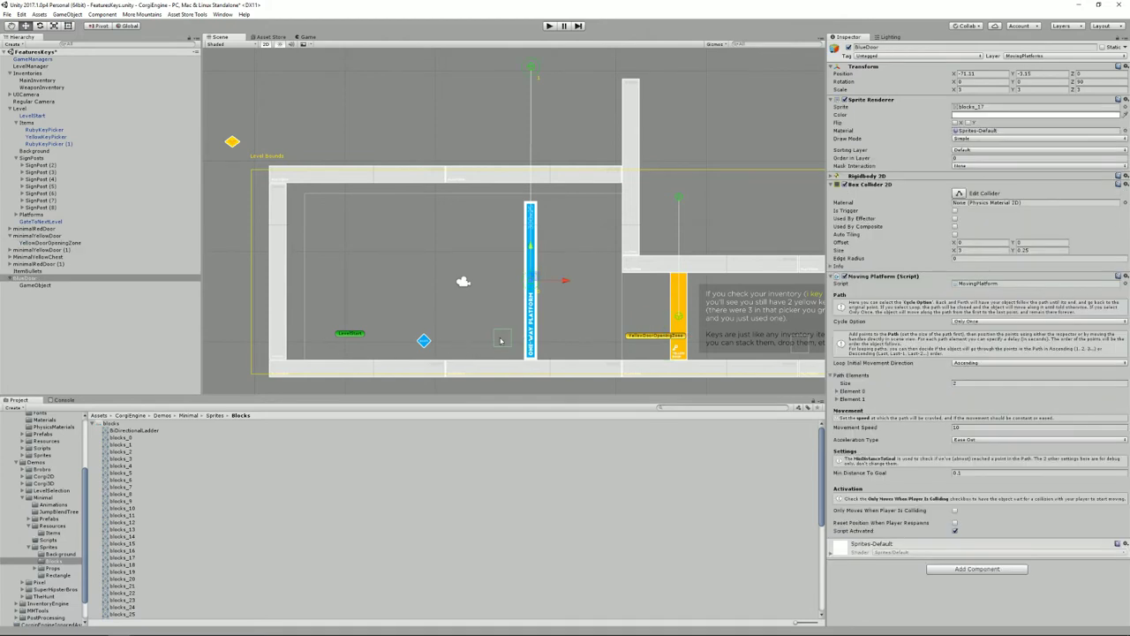
pyautogui.click(37, 286)
pyautogui.click(37, 286)
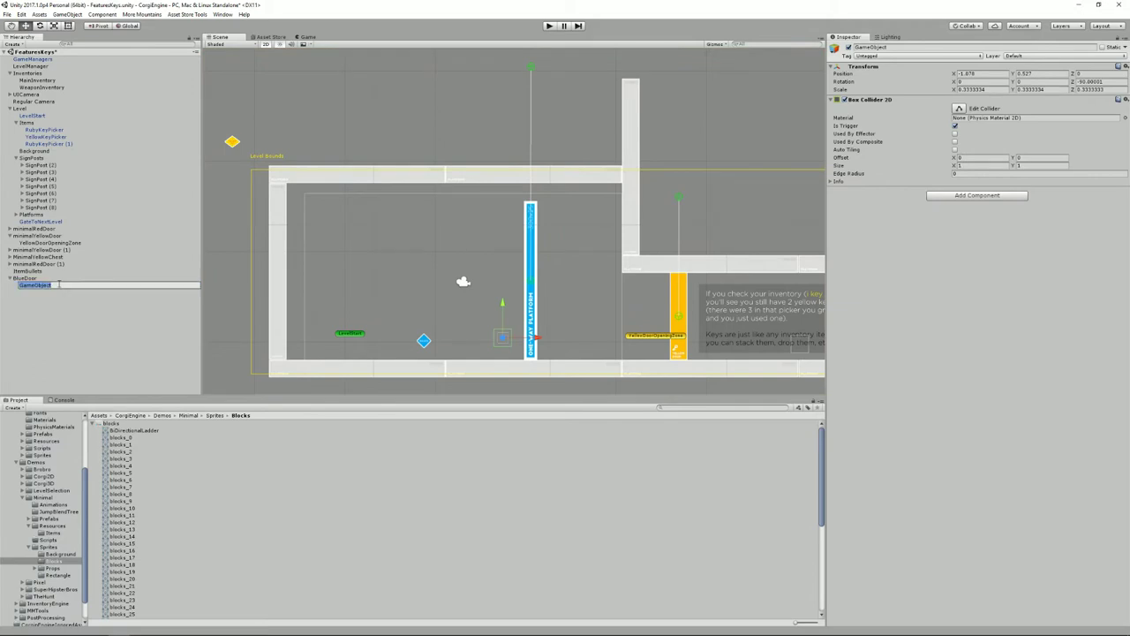
pyautogui.write('BlueDoorKeyOpeneratedZone')
pyautogui.press('Return')
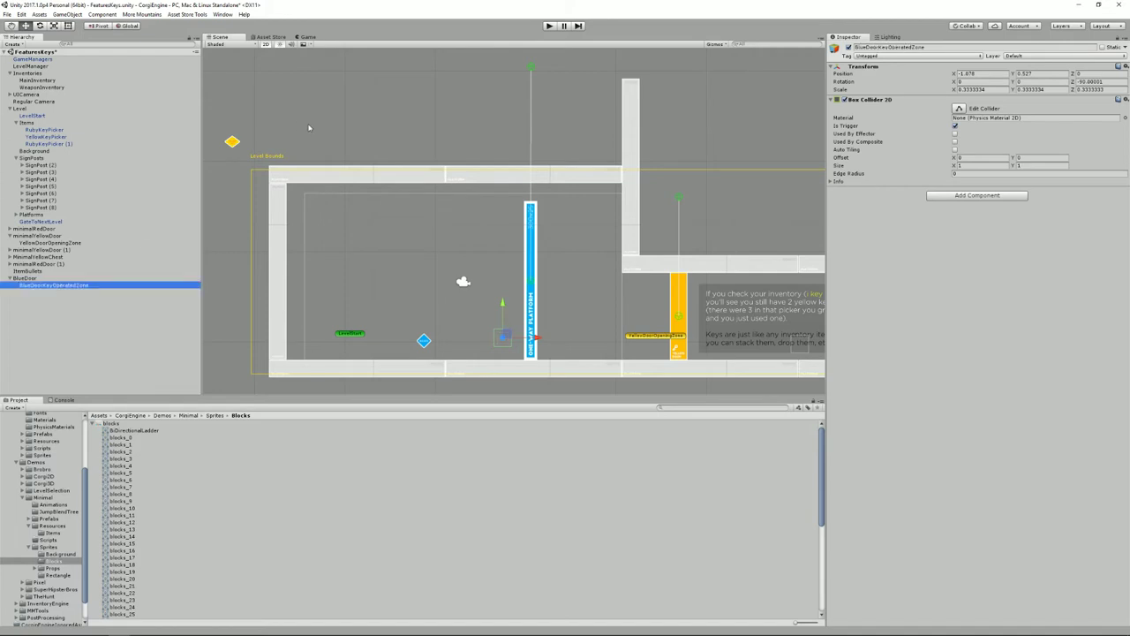
# Add the Key Operated Zone script to BlueDoorKeyOperatedZone.
pyautogui.click(980, 195)
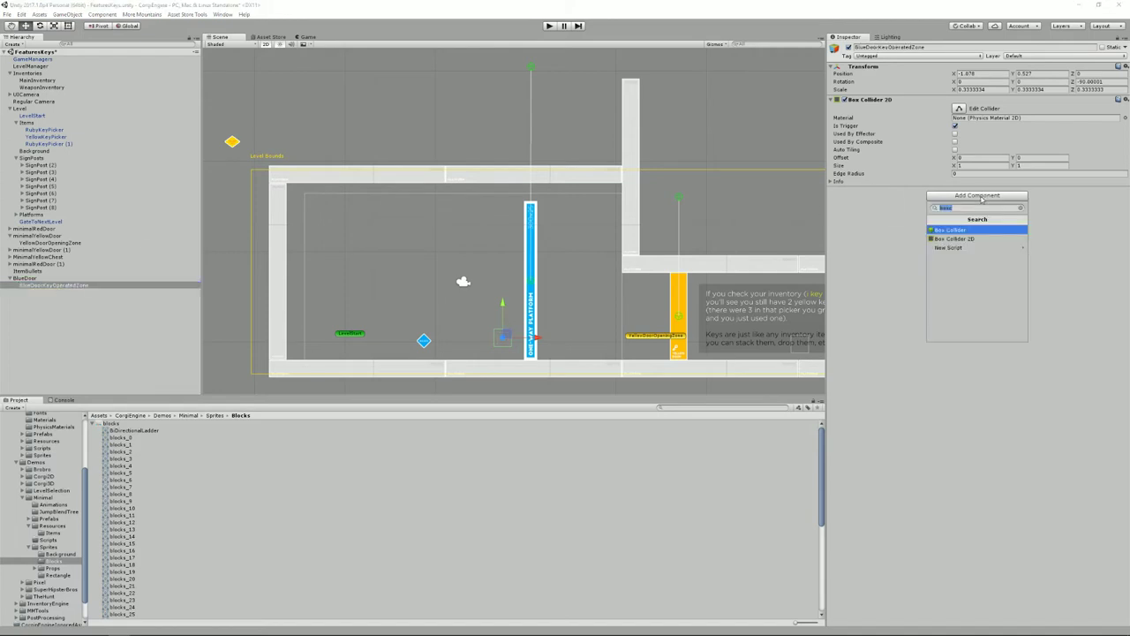
pyautogui.write('ke')
pyautogui.press('Return')
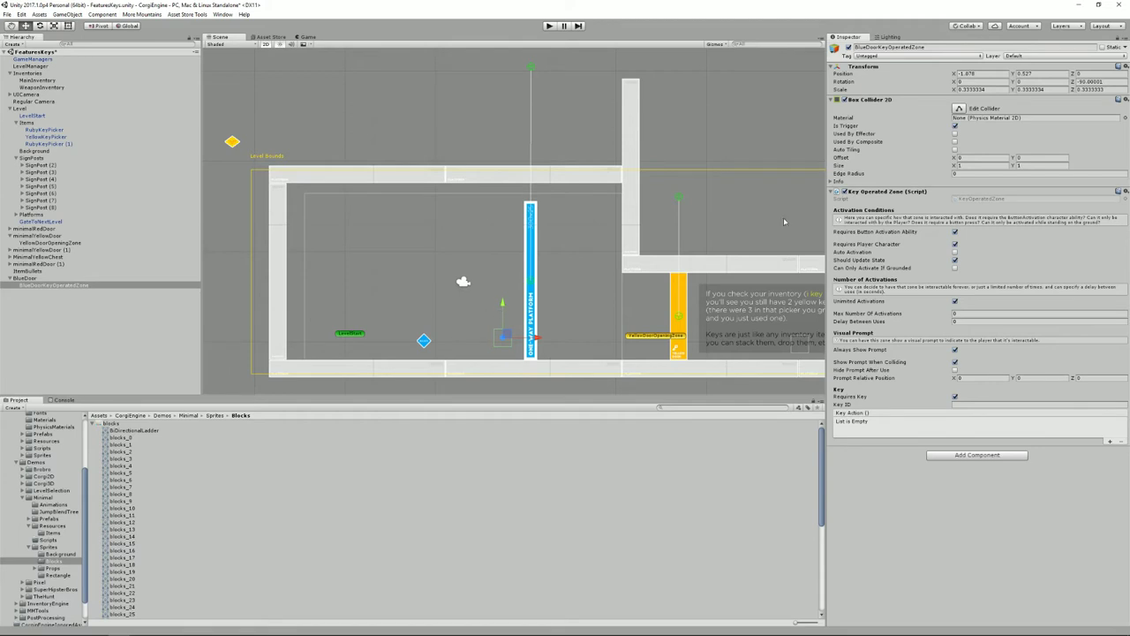
# Set the zone's box collider size to 2.74 by 3.4 and position the zone around the blue door's base.
pyautogui.click(959, 165)
pyautogui.write('2.74')
pyautogui.click(1022, 165)
pyautogui.write('3.4')
pyautogui.moveTo(507, 335); pyautogui.dragTo(309, 330)
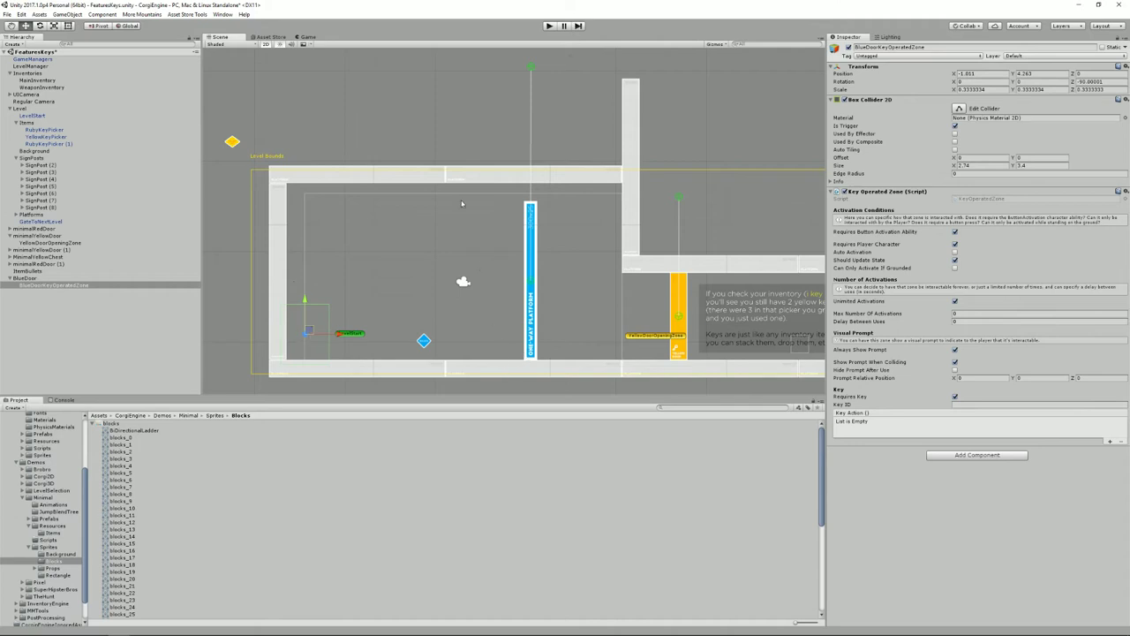
pyautogui.moveTo(317, 326); pyautogui.dragTo(509, 330)
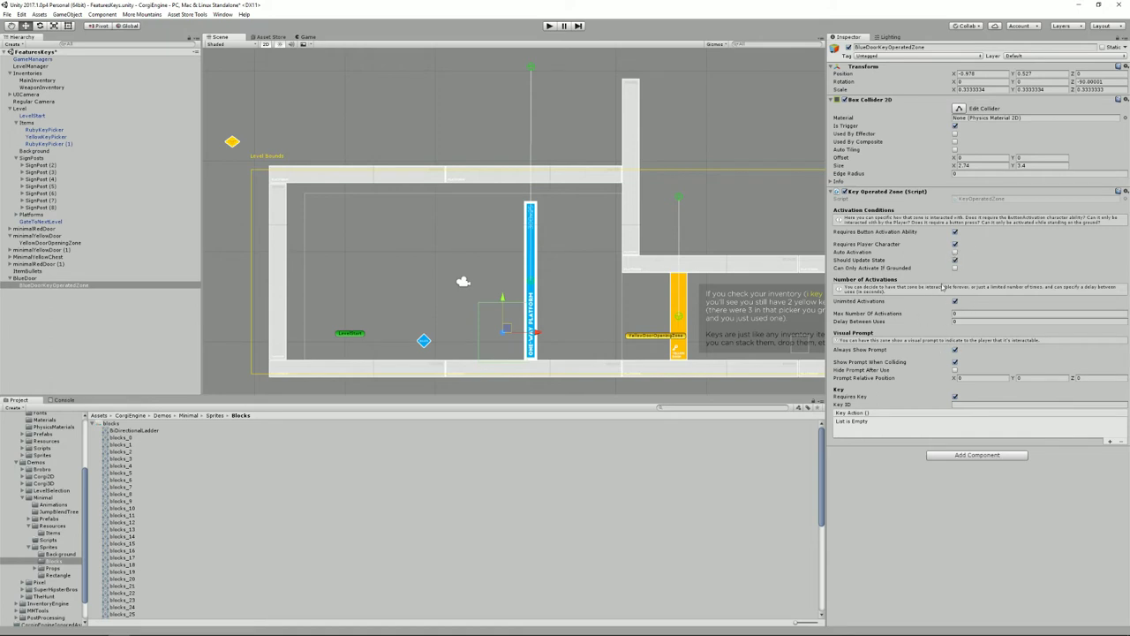
# Turn off Unlimited Activations, set Max Number Of Activations to 1, and play the level briefly to check the zone's prompt.
pyautogui.click(954, 302)
pyautogui.click(968, 314)
pyautogui.click(974, 322)
pyautogui.click(985, 315)
pyautogui.click(548, 26)
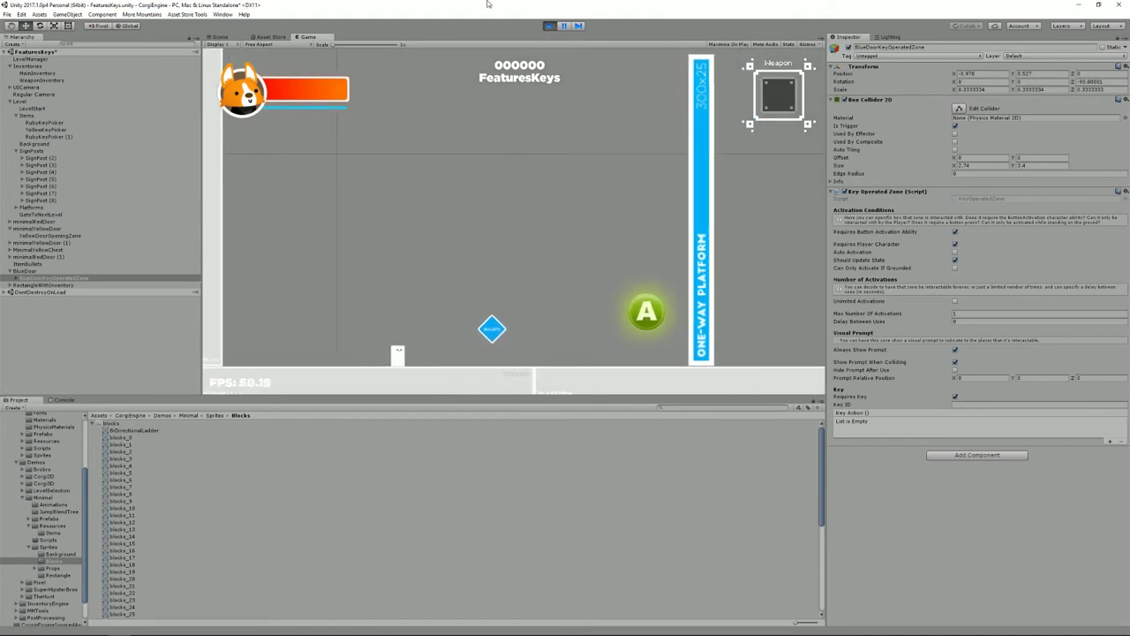
pyautogui.click(549, 27)
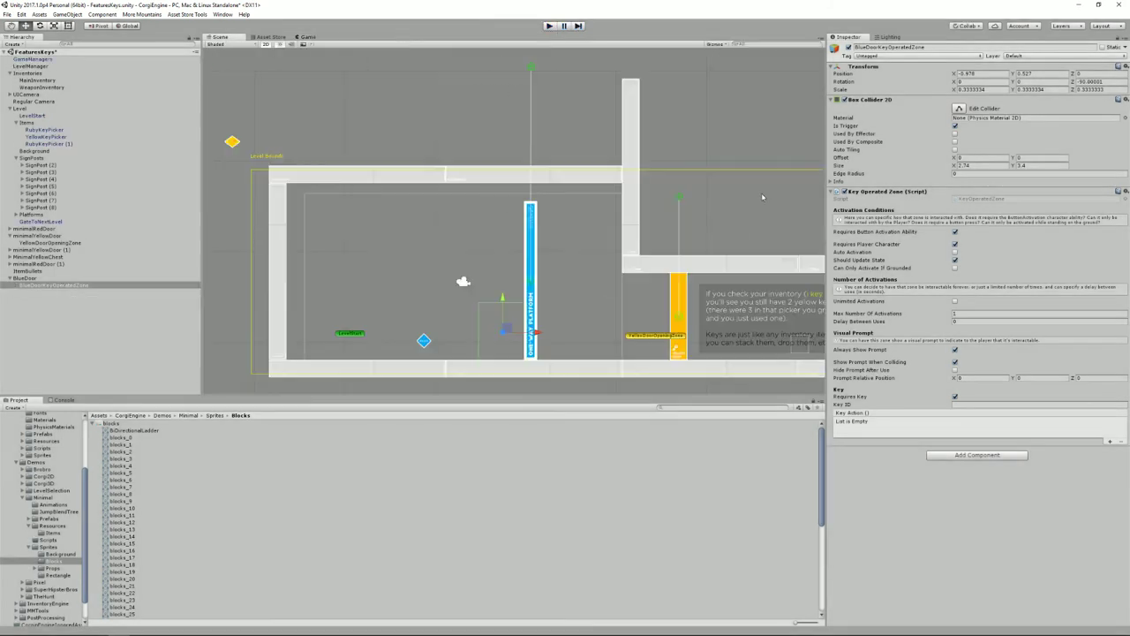
# Disable Always Show Prompt on the zone and play the level, walking near the blue door to test the prompt, then stop.
pyautogui.click(954, 350)
pyautogui.click(551, 27)
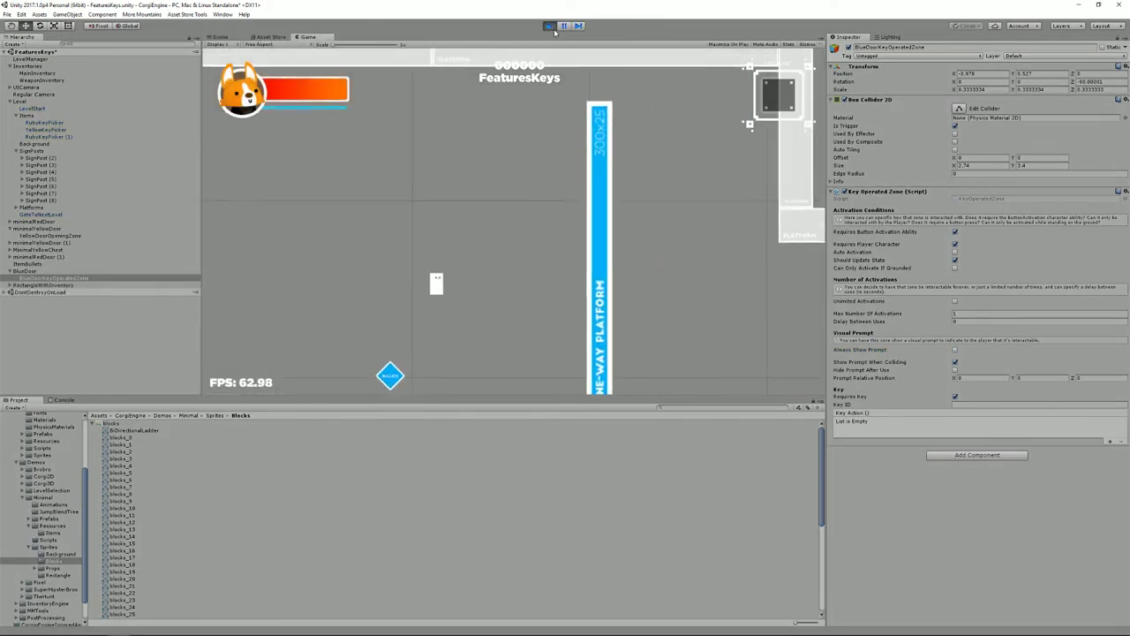
pyautogui.press('Right')
pyautogui.press('Left')
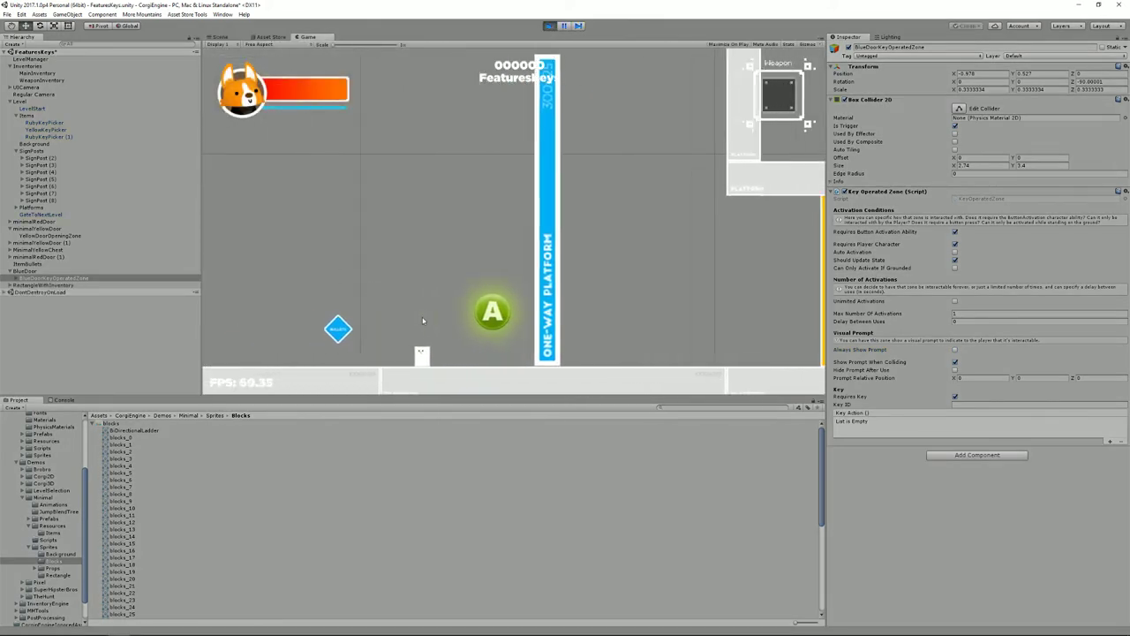
pyautogui.press('space')
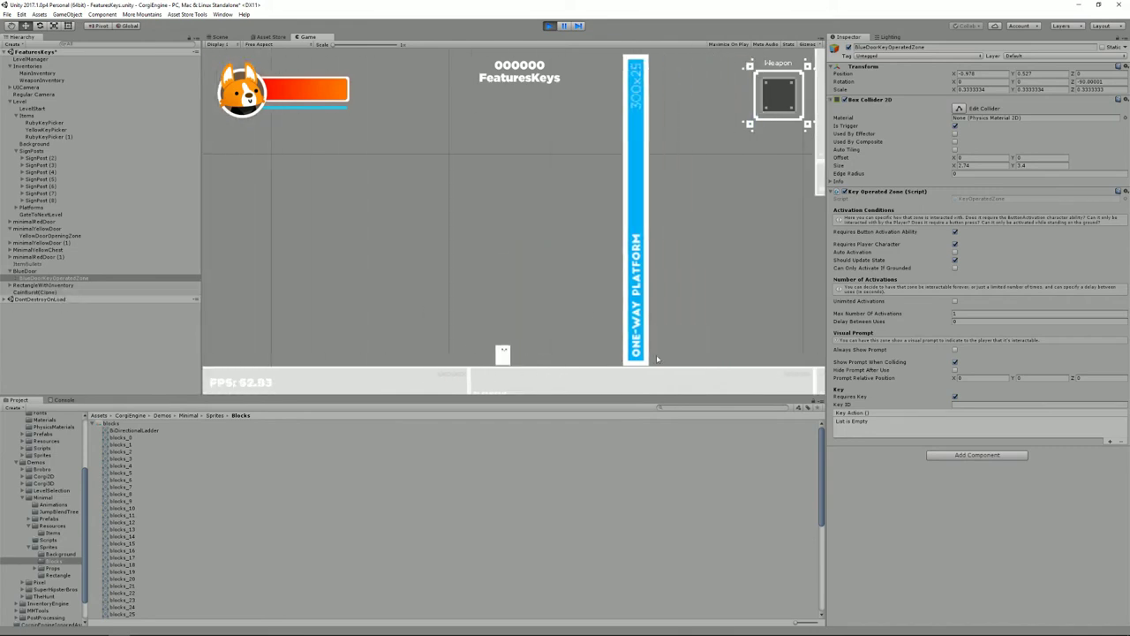
pyautogui.press('Right')
pyautogui.press('Left')
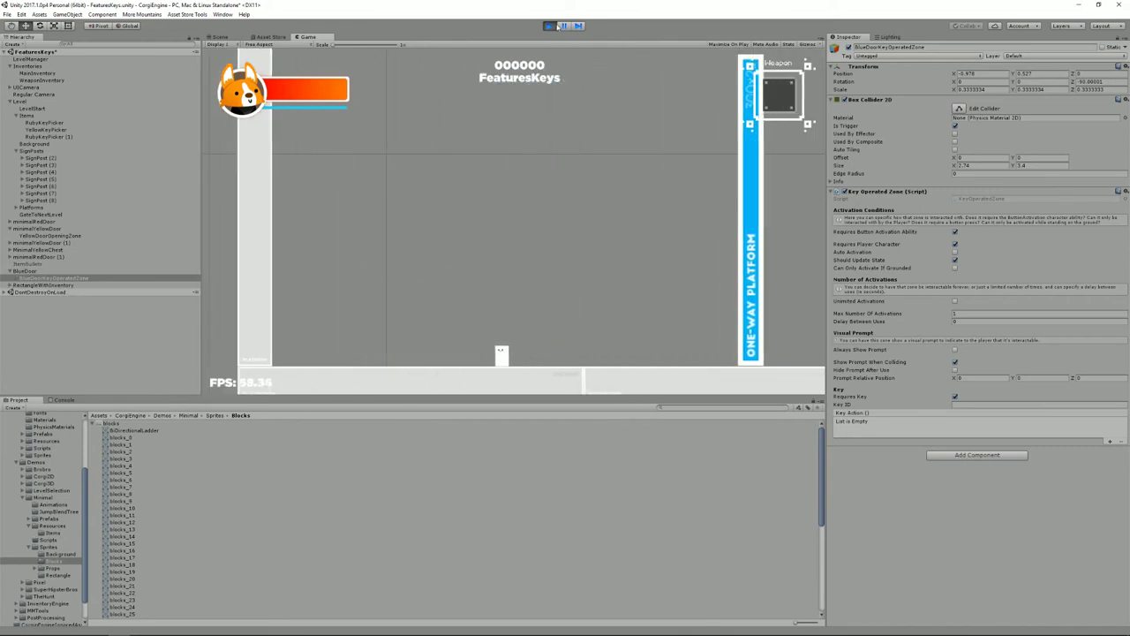
pyautogui.click(550, 25)
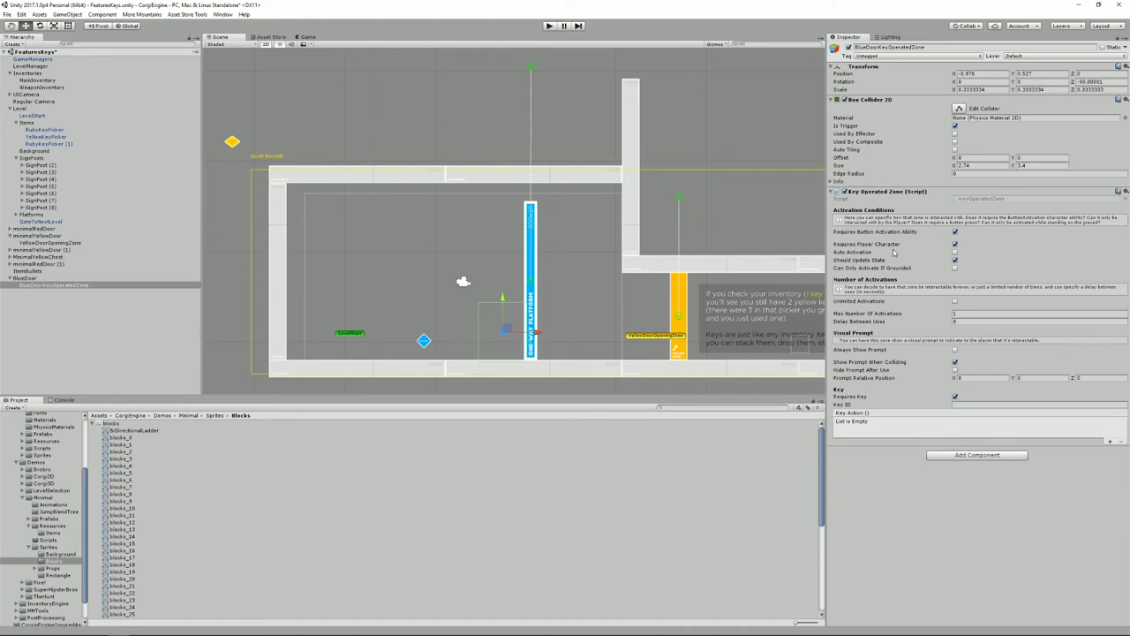
# Set the zone's Key ID to TutorialKey and add a Key Action calling MovingPlatform's AuthorizeMovement on BlueDoor.
pyautogui.click(981, 406)
pyautogui.write('YelorialKey')
pyautogui.click(1109, 441)
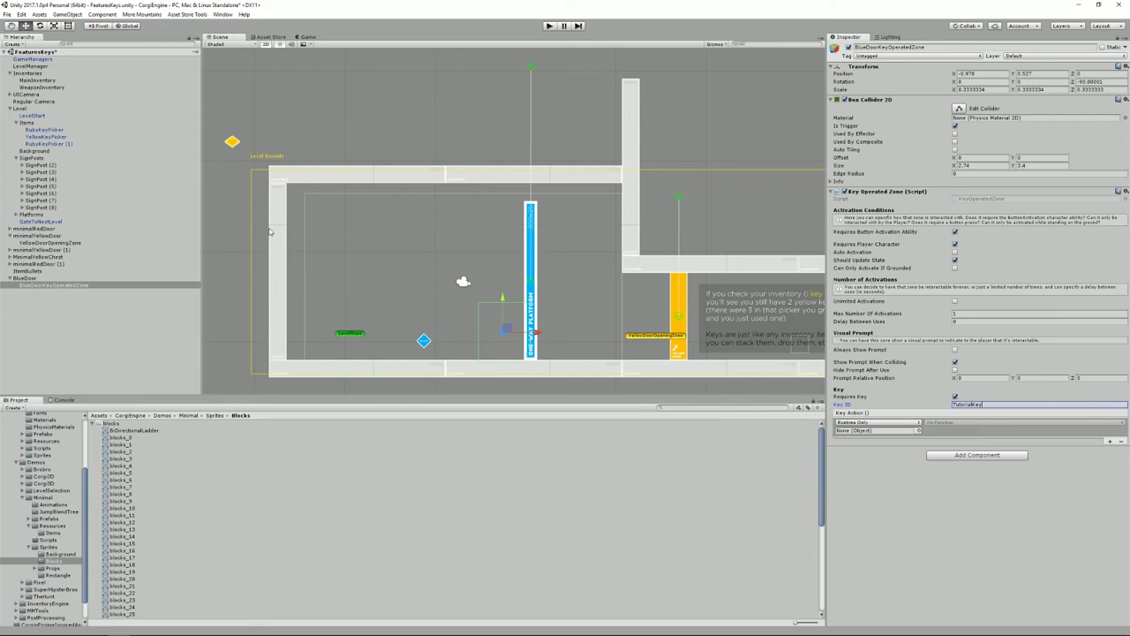
pyautogui.moveTo(27, 281); pyautogui.dragTo(887, 437)
pyautogui.click(979, 425)
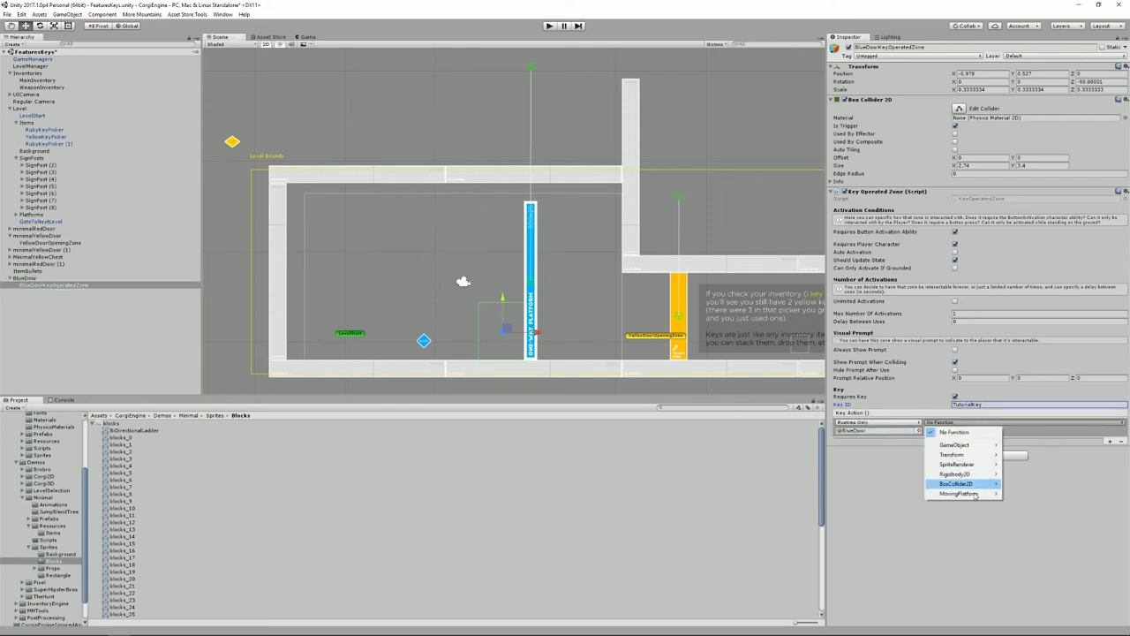
pyautogui.moveTo(971, 492)
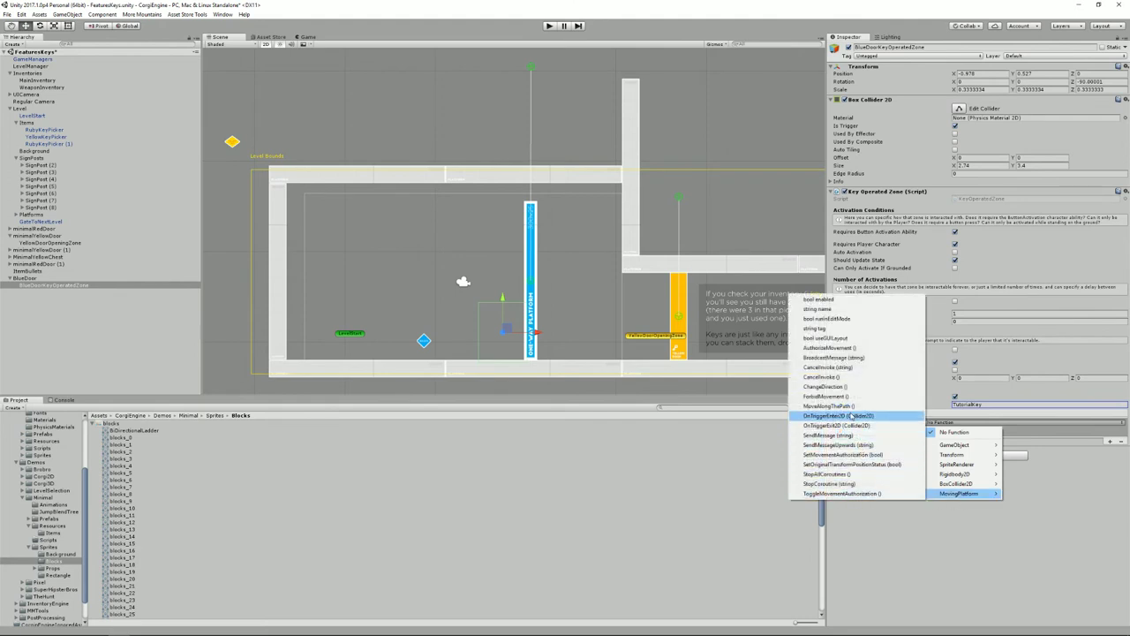
pyautogui.click(830, 348)
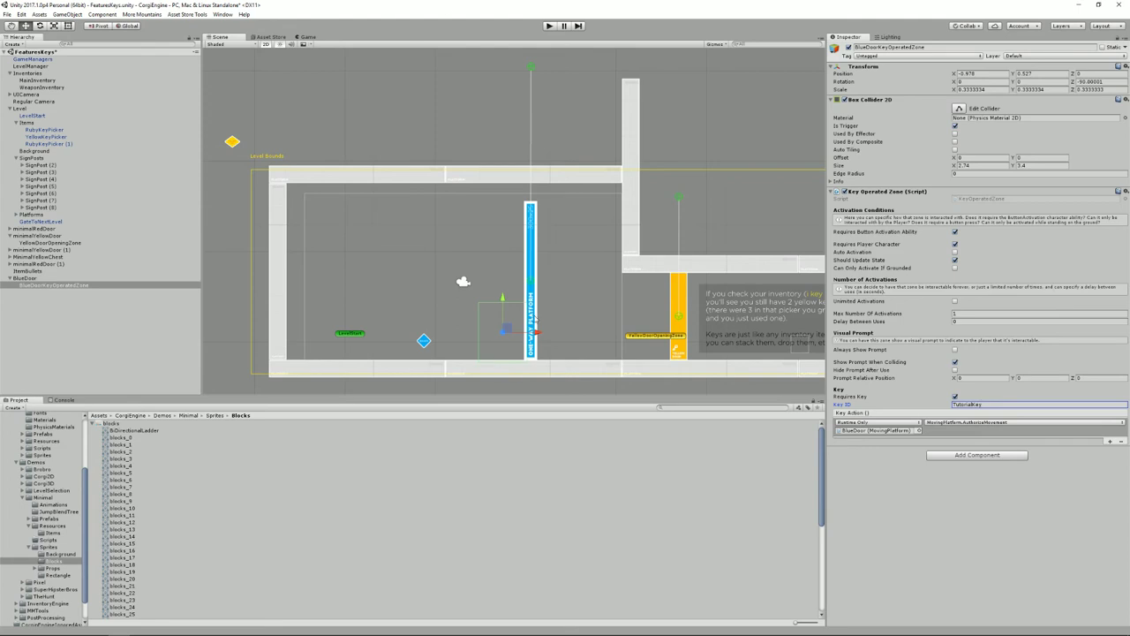
# Review BlueDoor's platform settings, then play the level, collect the blue picker and use the zone to test opening the door.
pyautogui.click(531, 328)
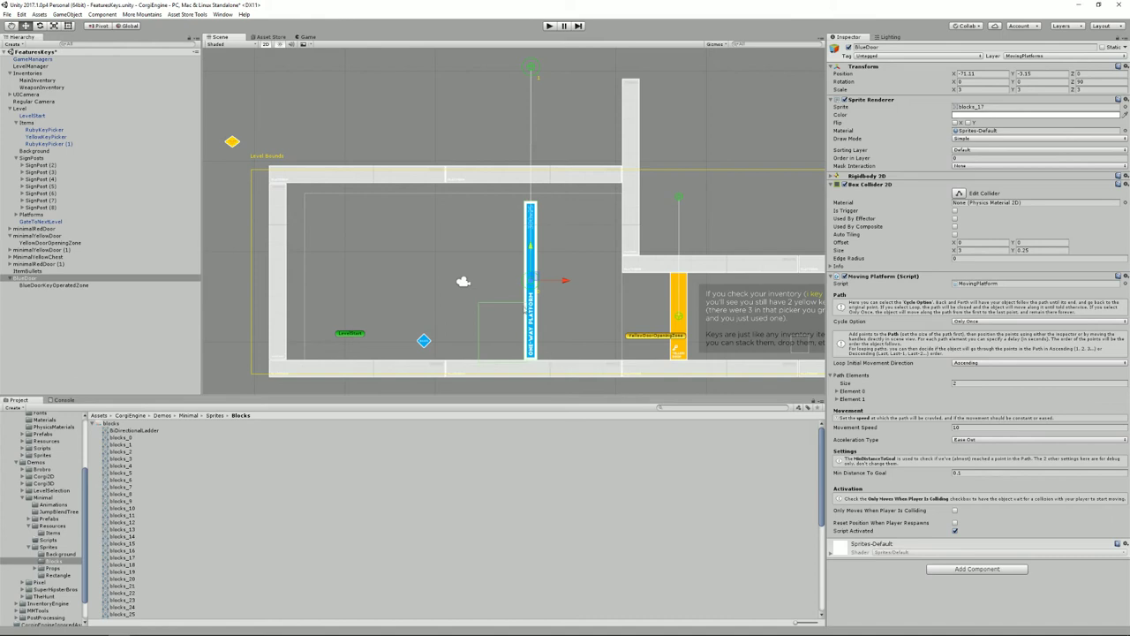
pyautogui.click(549, 26)
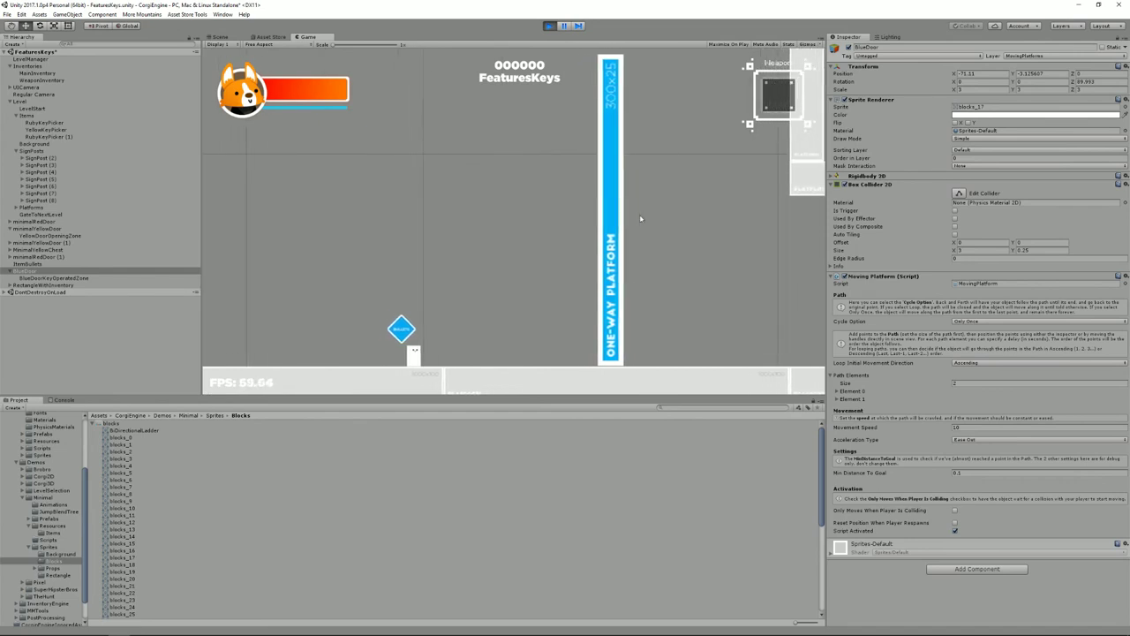
pyautogui.click(77, 278)
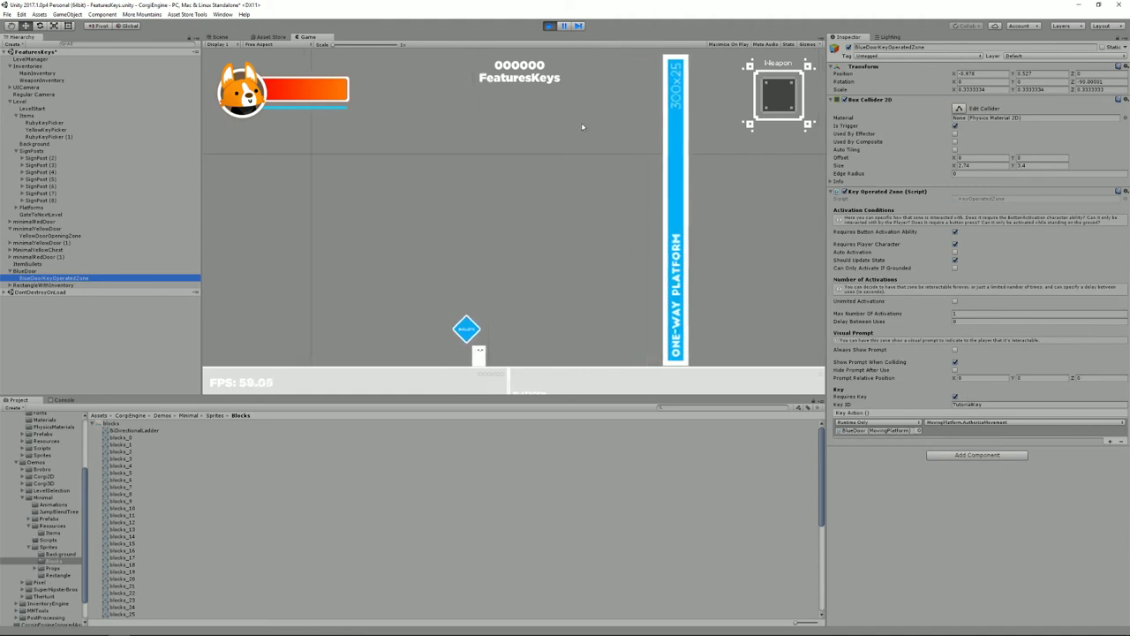
pyautogui.click(589, 240)
pyautogui.press('space')
pyautogui.press('Right')
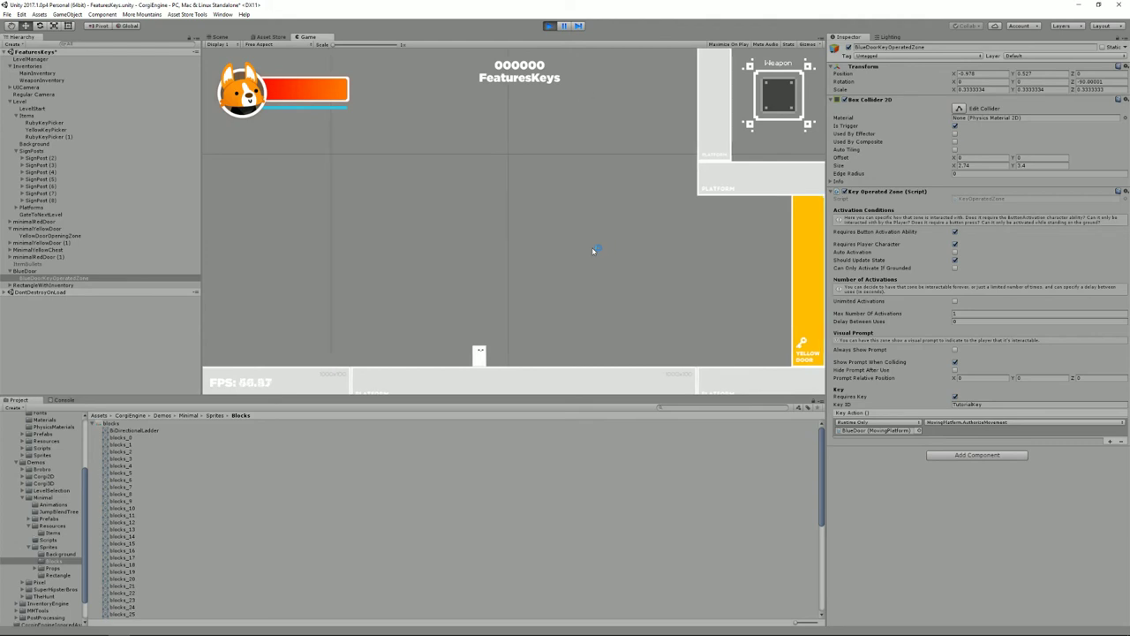
pyautogui.click(549, 26)
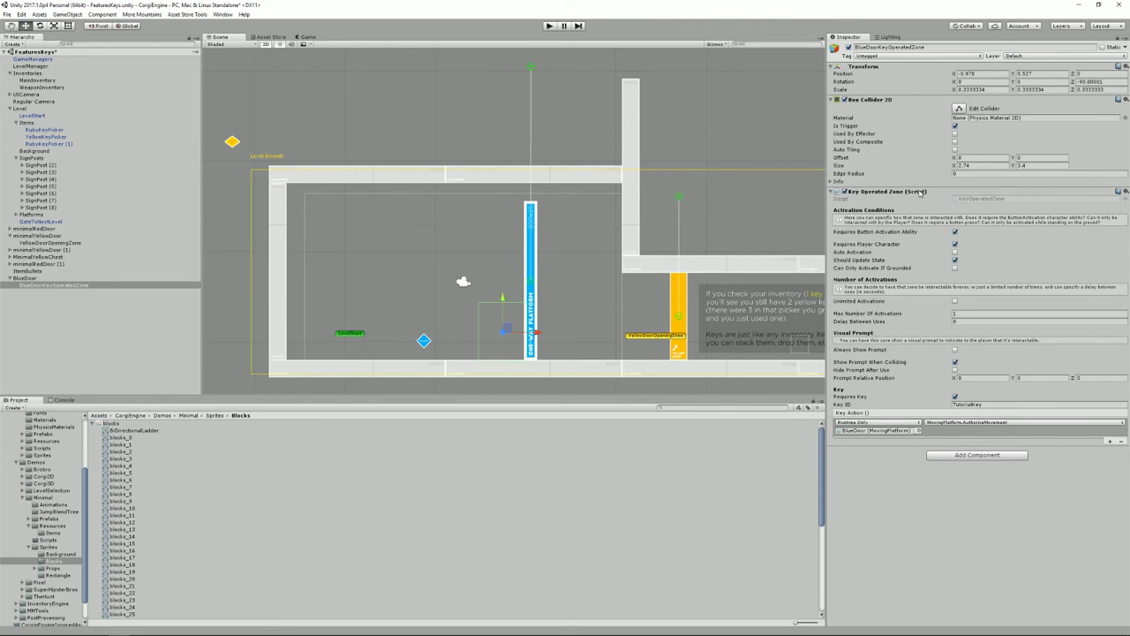
# Disable Requires Key on the zone, play the level to test the door without a key, then re-enable Requires Key.
pyautogui.click(955, 398)
pyautogui.click(548, 26)
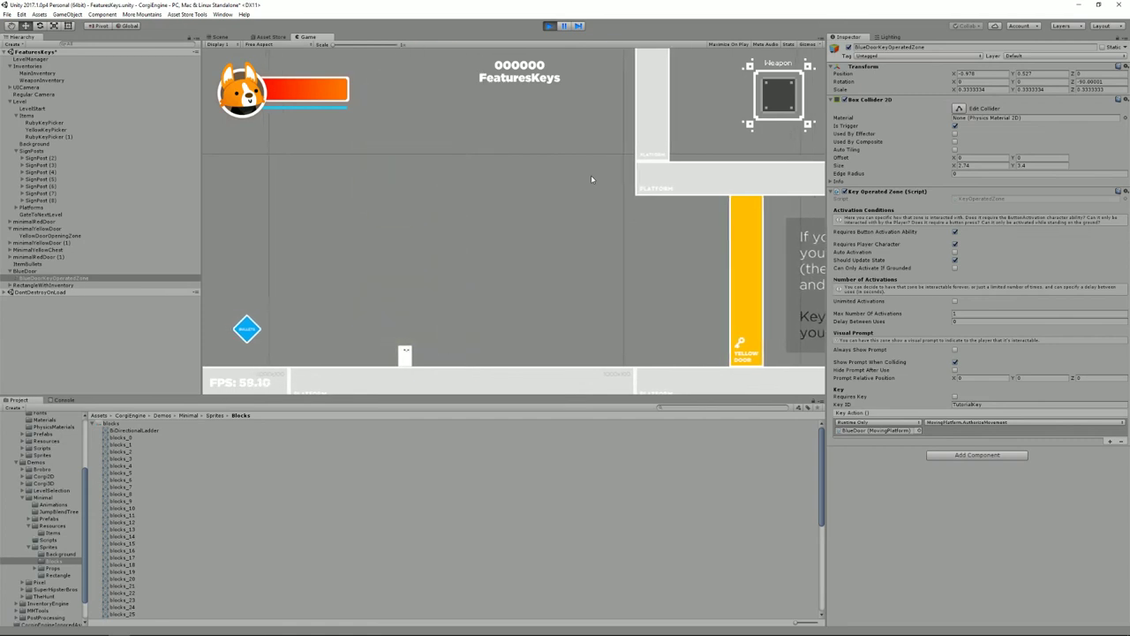
pyautogui.click(548, 26)
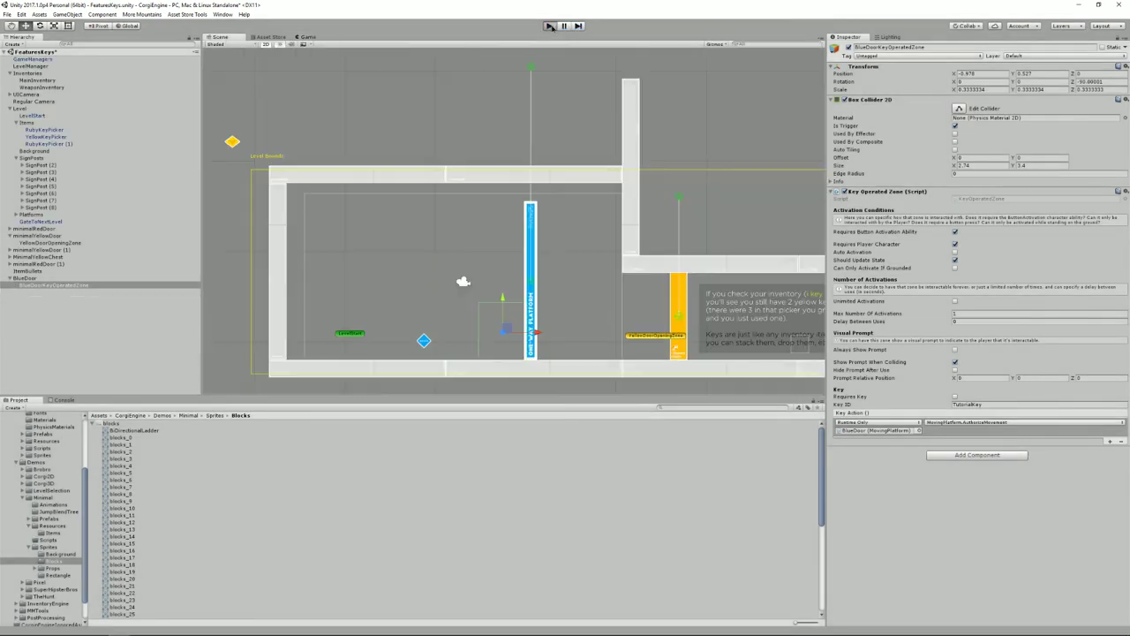
pyautogui.click(550, 26)
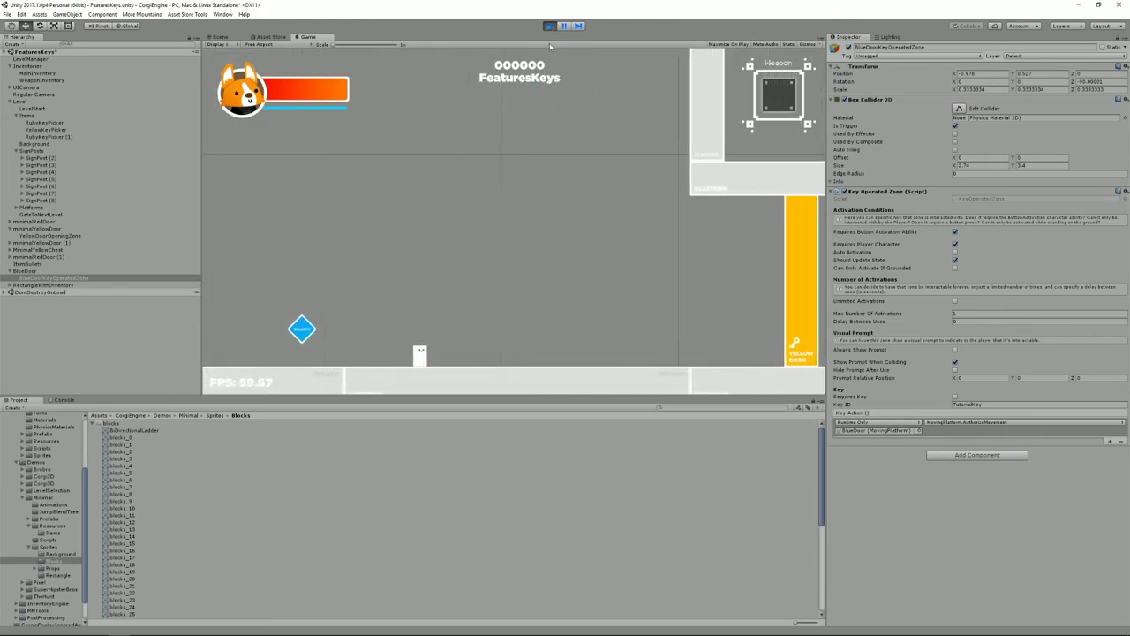
pyautogui.click(549, 27)
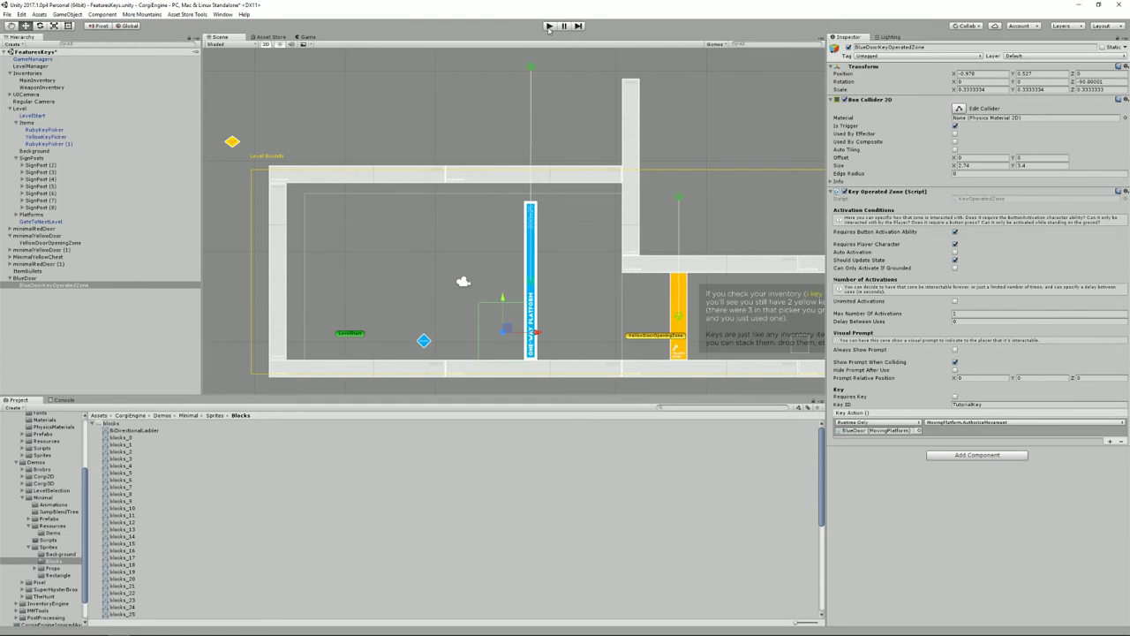
pyautogui.click(954, 396)
# Enable Auto Activation and disable Show Prompt When Colliding on the zone, then play the level, collecting the blue picker to test the door.
pyautogui.click(955, 252)
pyautogui.click(550, 25)
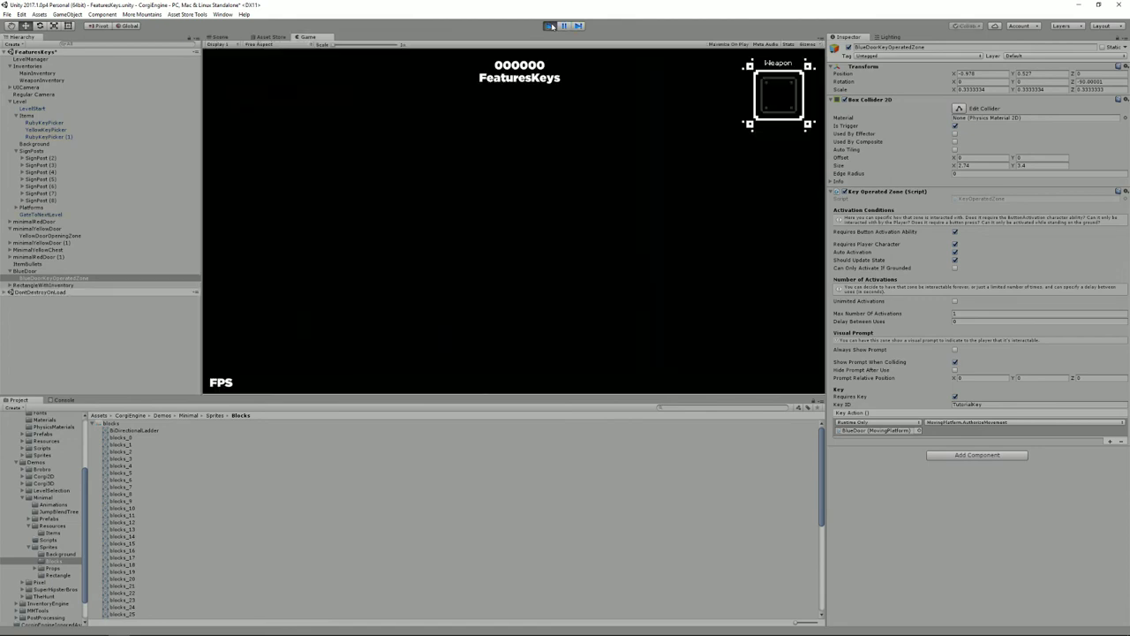
pyautogui.click(550, 25)
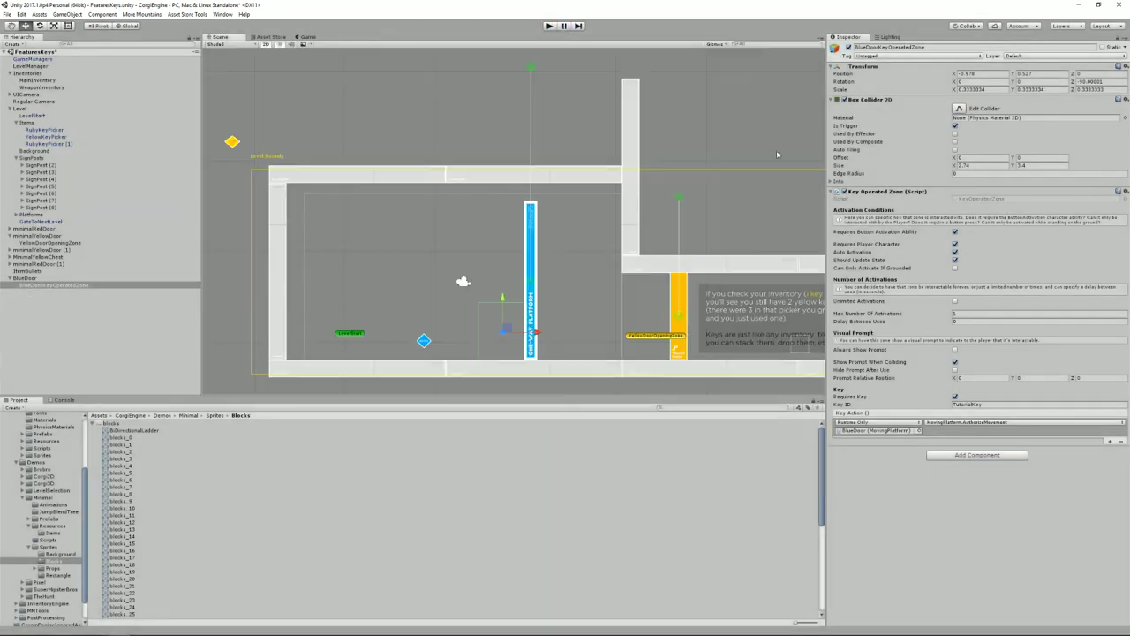
pyautogui.click(550, 25)
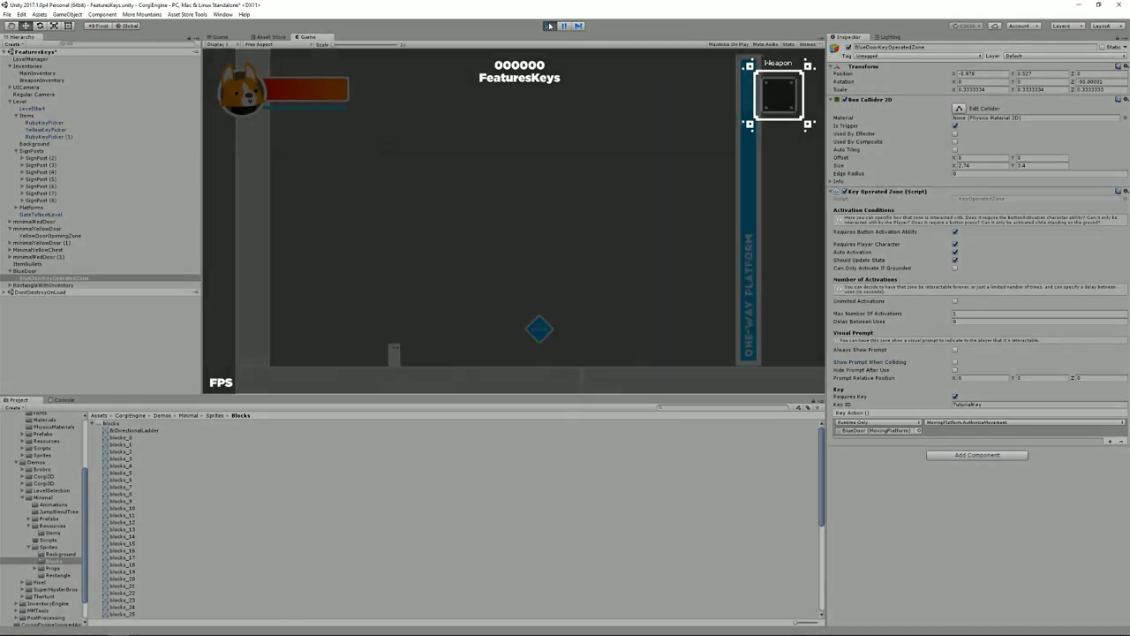
pyautogui.press('Right')
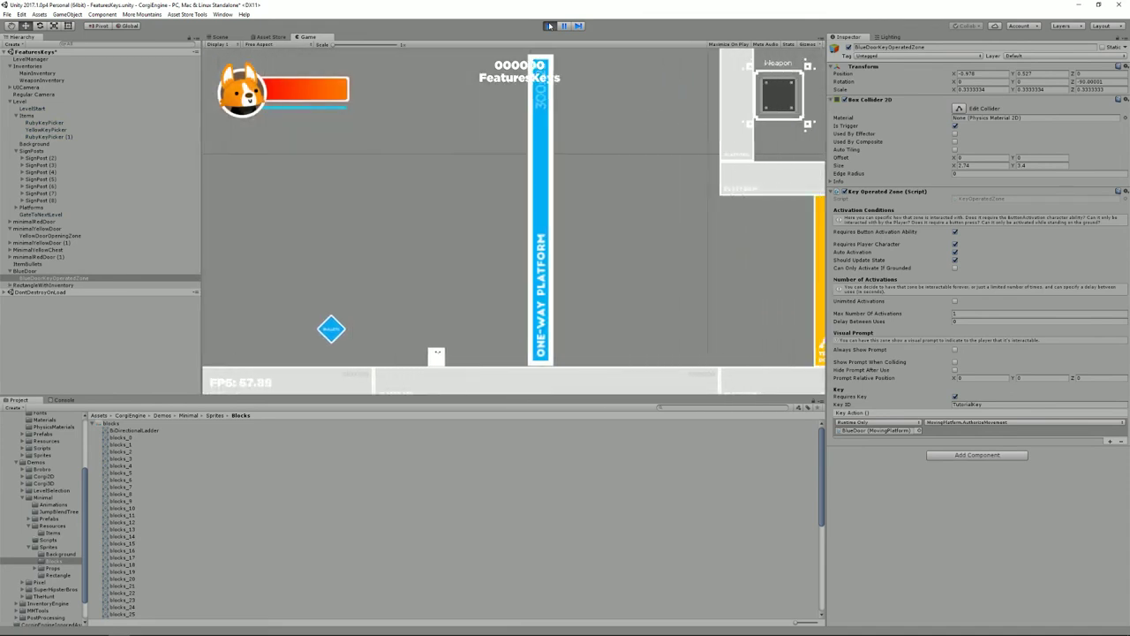
pyautogui.press('Left')
pyautogui.press('Left')
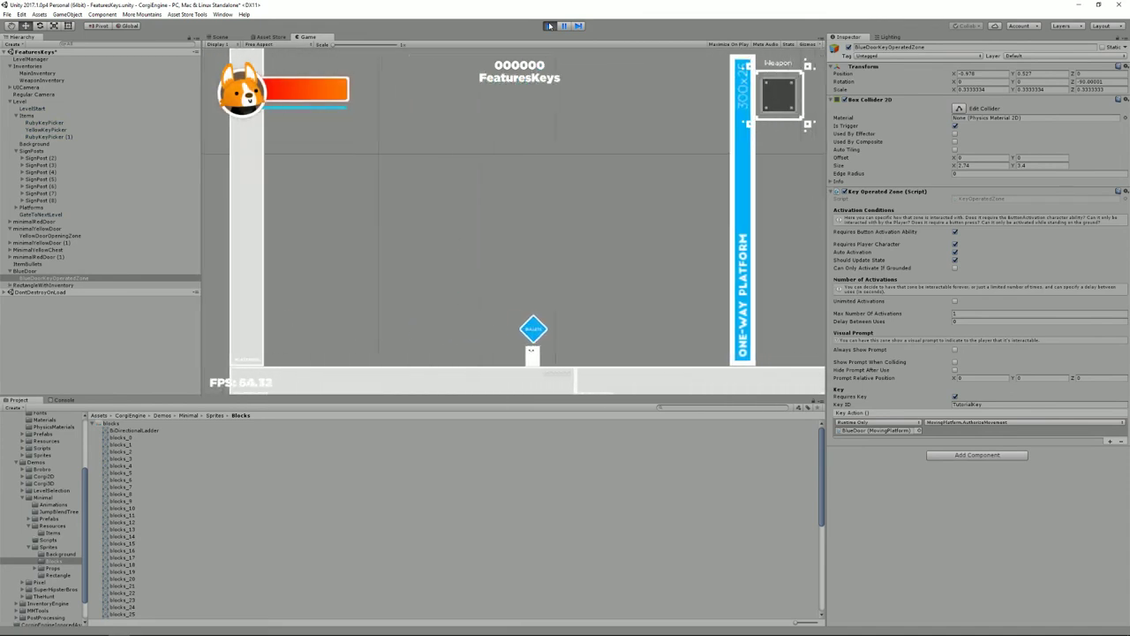
pyautogui.press('Right')
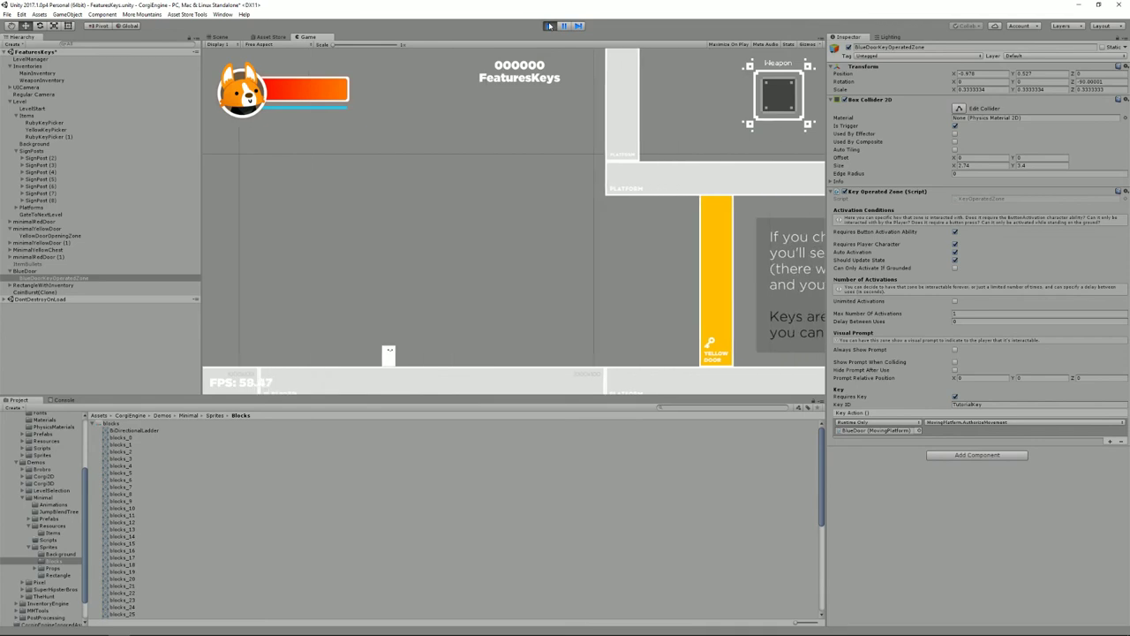
pyautogui.click(549, 26)
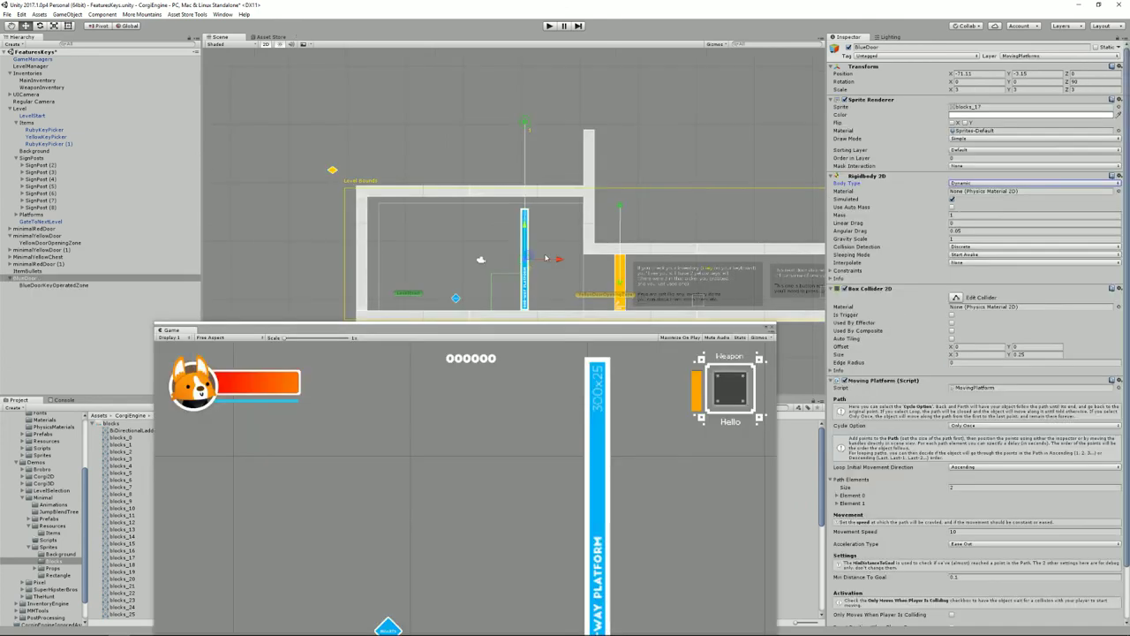
# Set BlueDoor's Rigidbody 2D body type to Kinematic, then play the level to test the door's movement and stop.
pyautogui.click(549, 26)
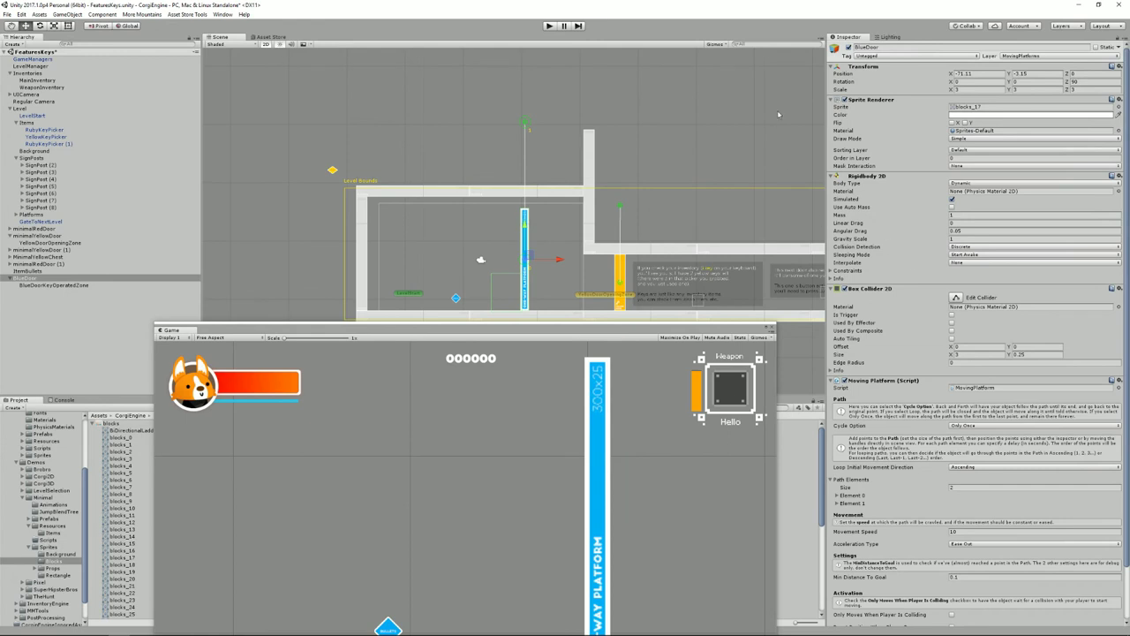
pyautogui.click(975, 183)
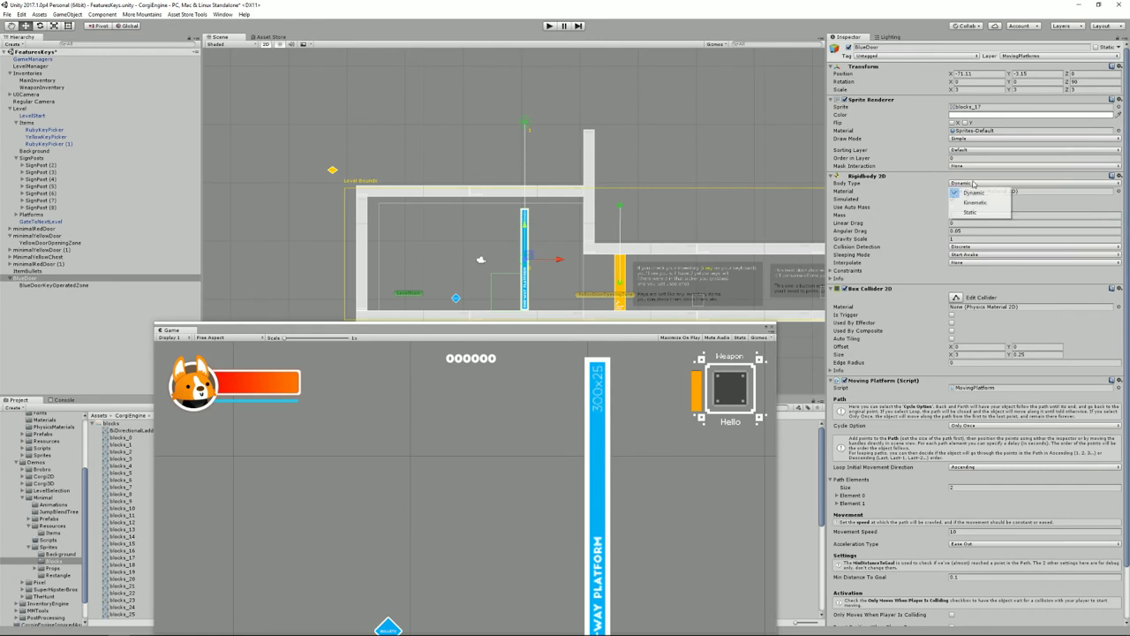
pyautogui.click(972, 200)
pyautogui.click(550, 26)
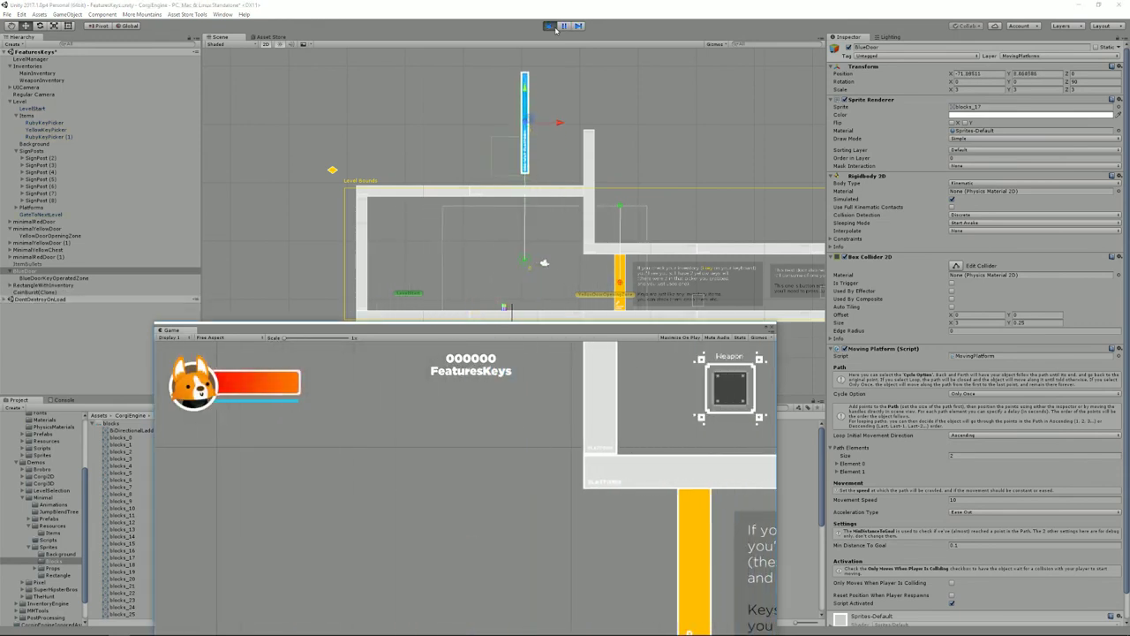
pyautogui.click(553, 27)
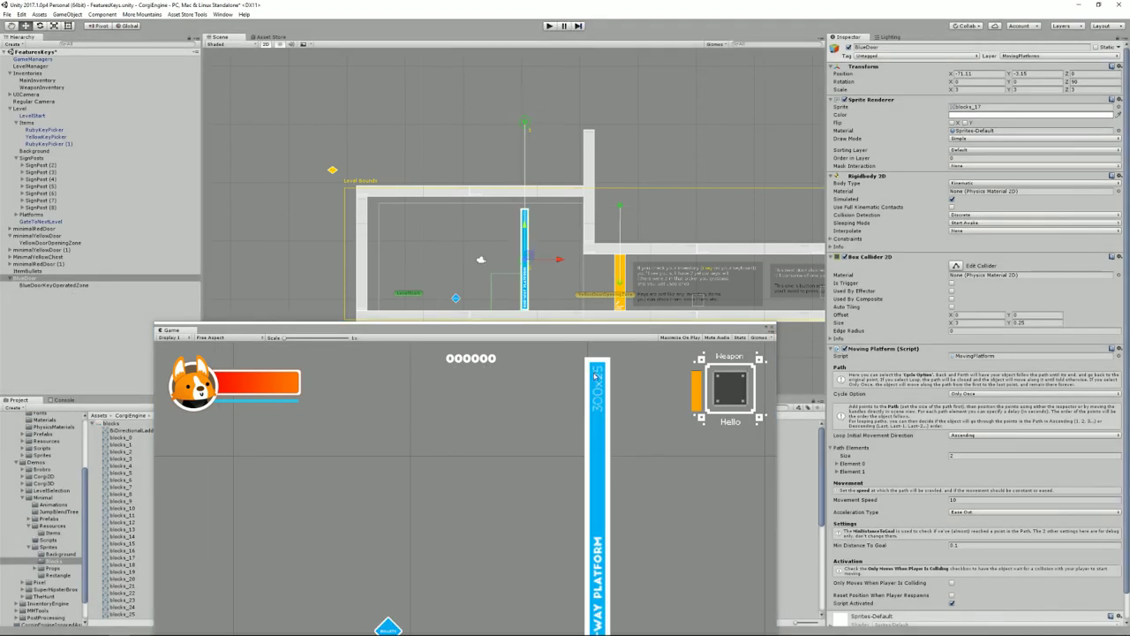
# Dock the floating Game view back beside the Scene view and bring the Scene view to the front.
pyautogui.moveTo(584, 321); pyautogui.dragTo(651, 179)
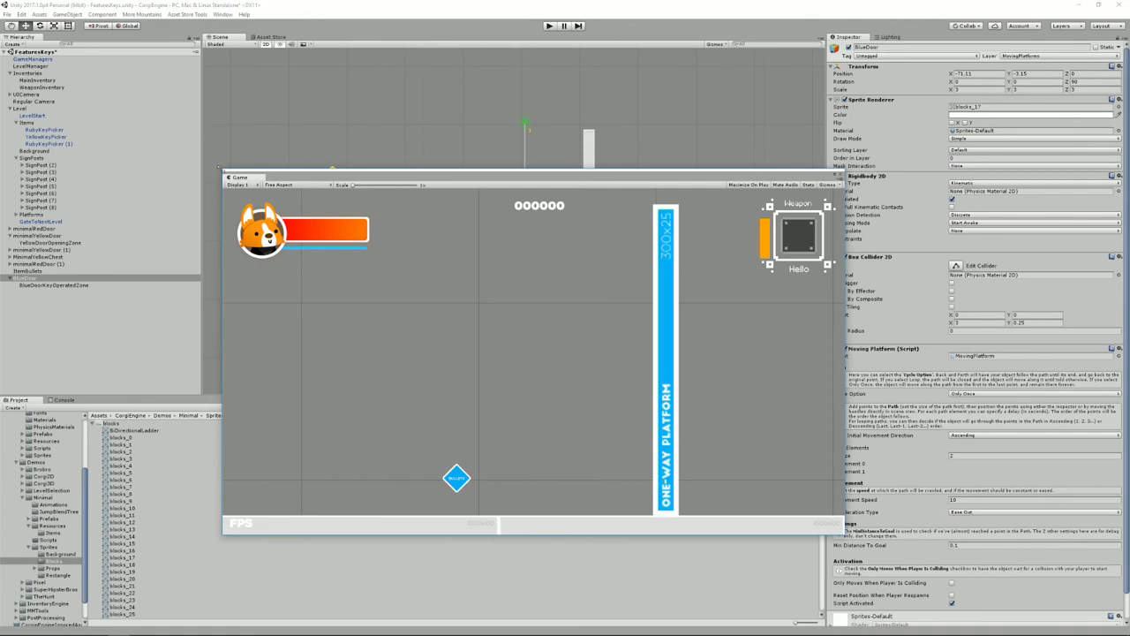
pyautogui.moveTo(242, 179); pyautogui.dragTo(343, 38)
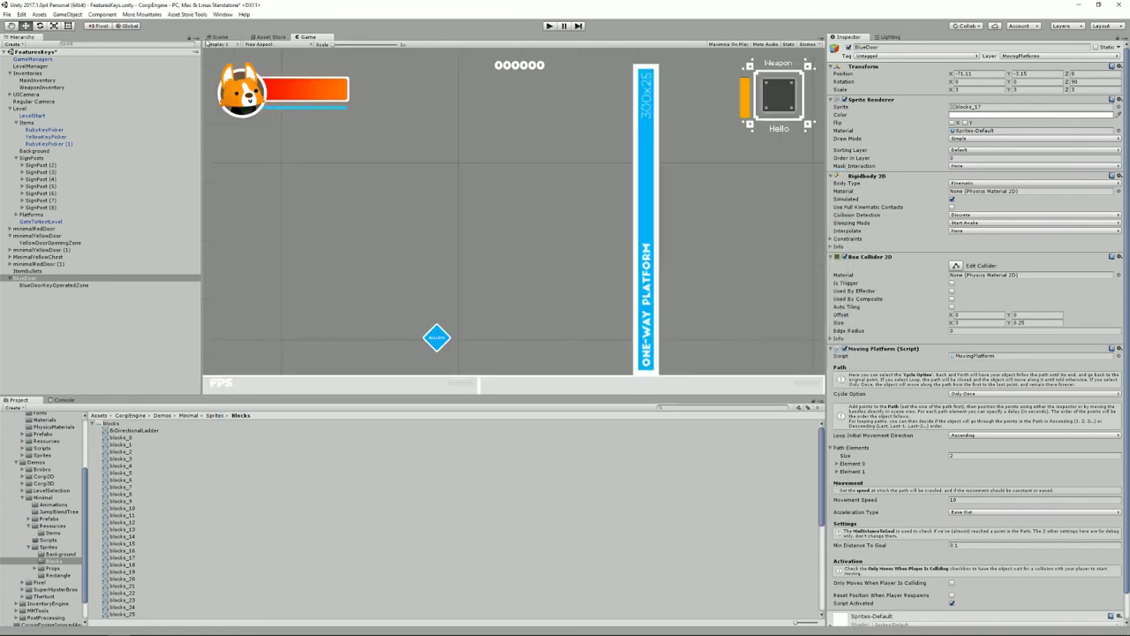
pyautogui.click(218, 38)
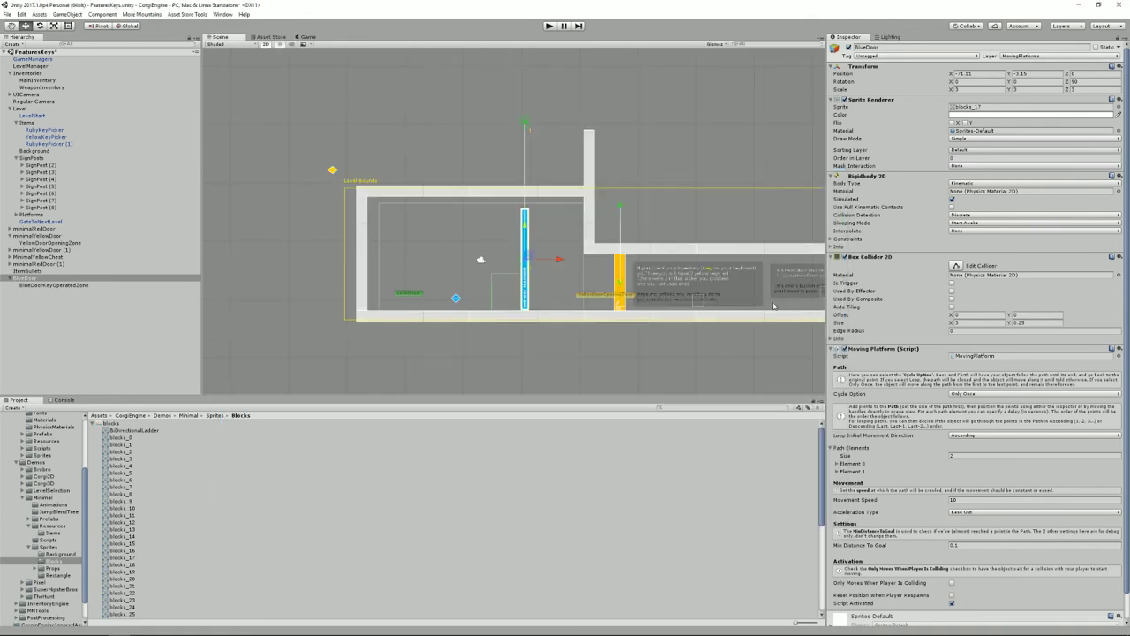
pyautogui.moveTo(775, 306); pyautogui.dragTo(709, 270, button='middle')
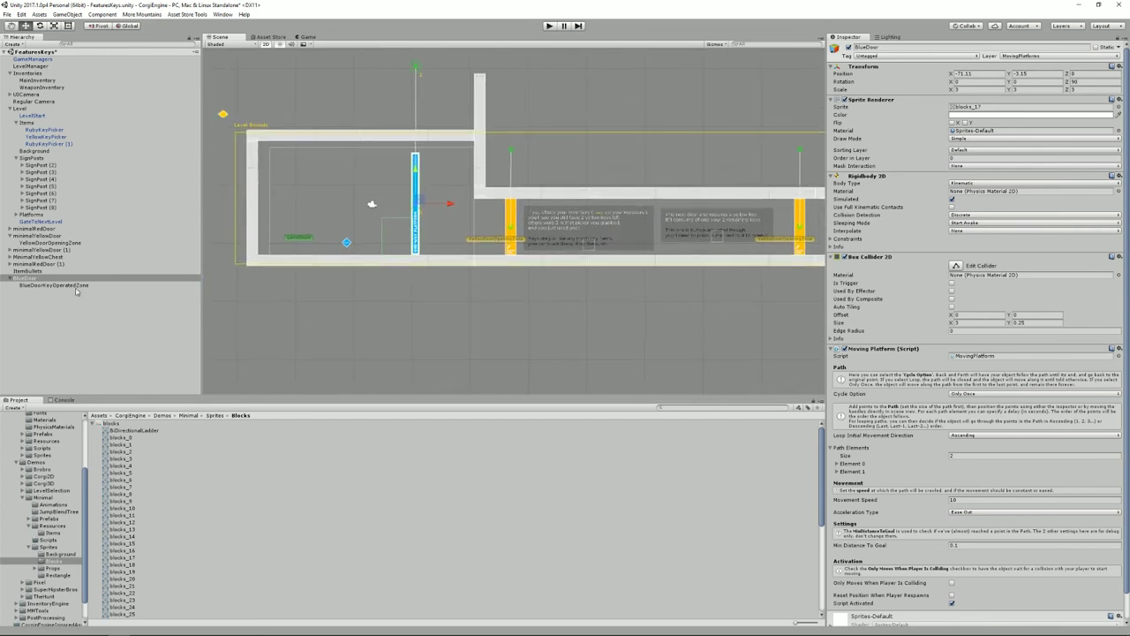
# Review the settings of BlueDoorKeyOperatedZone, then the Key ID and Key Action of MinimalYellowChest's opening zone.
pyautogui.click(51, 285)
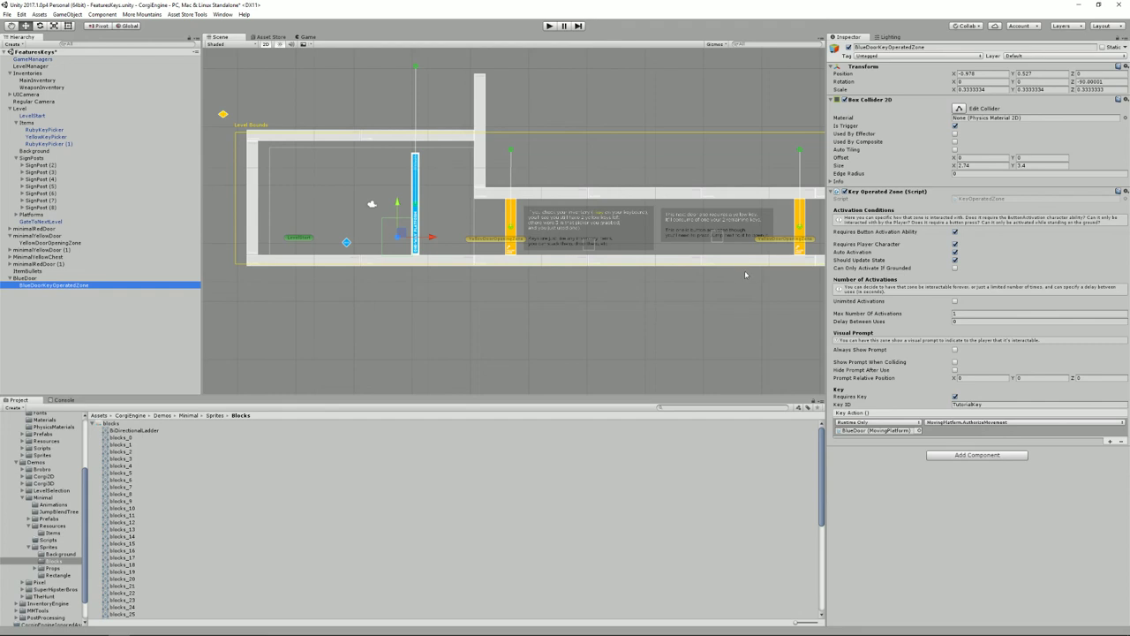
pyautogui.moveTo(745, 270); pyautogui.dragTo(595, 251, button='middle')
pyautogui.scroll(6, 595, 251)
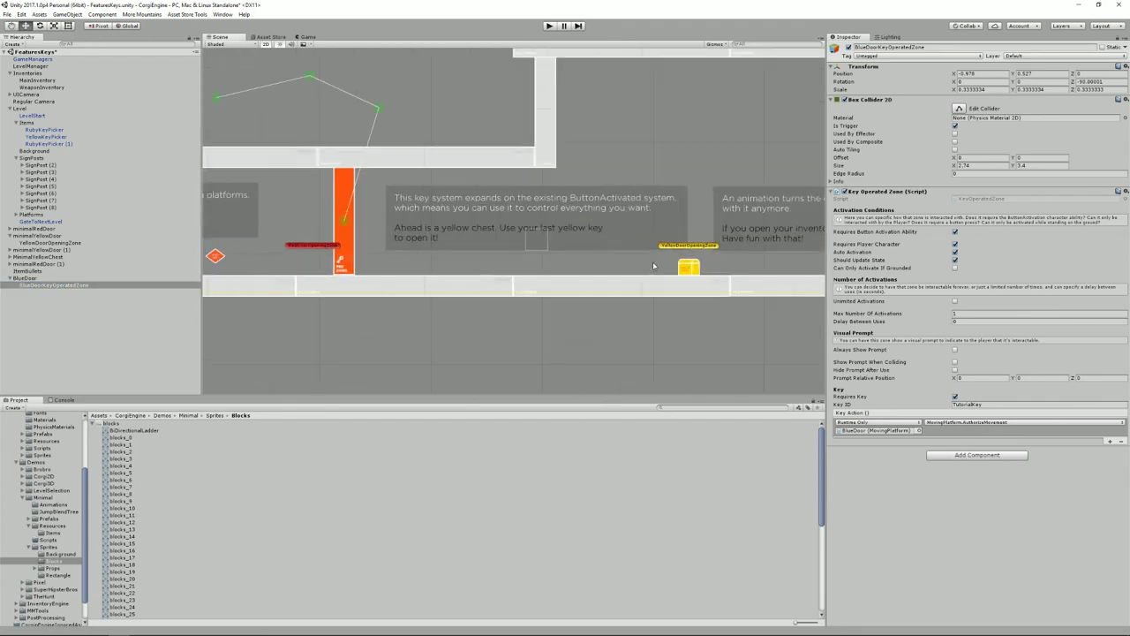
pyautogui.click(717, 277)
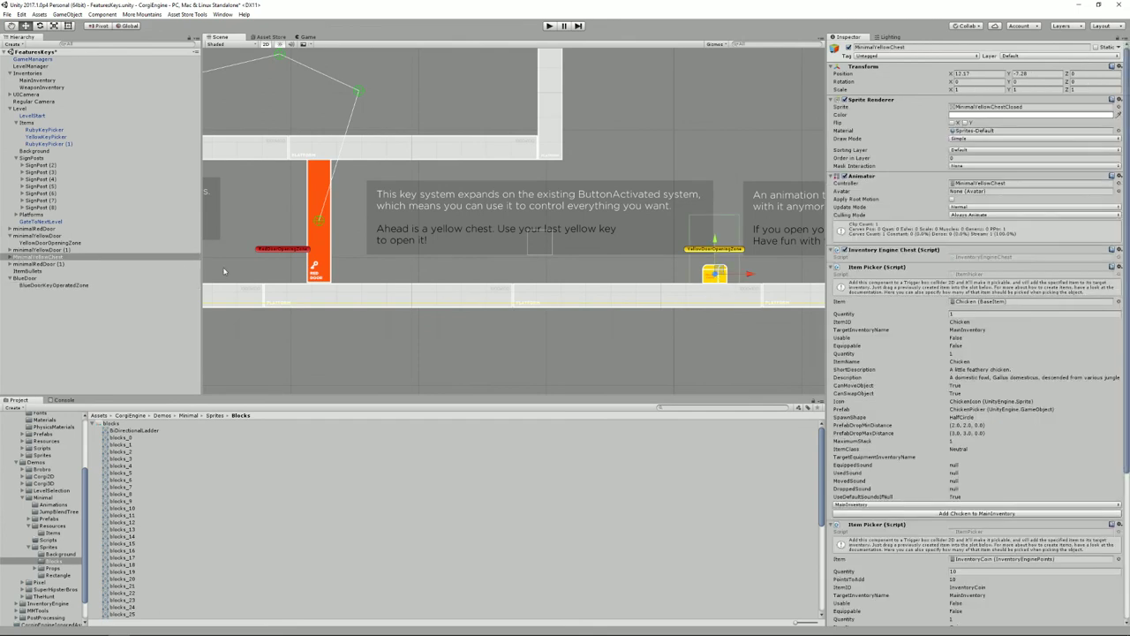
pyautogui.click(10, 257)
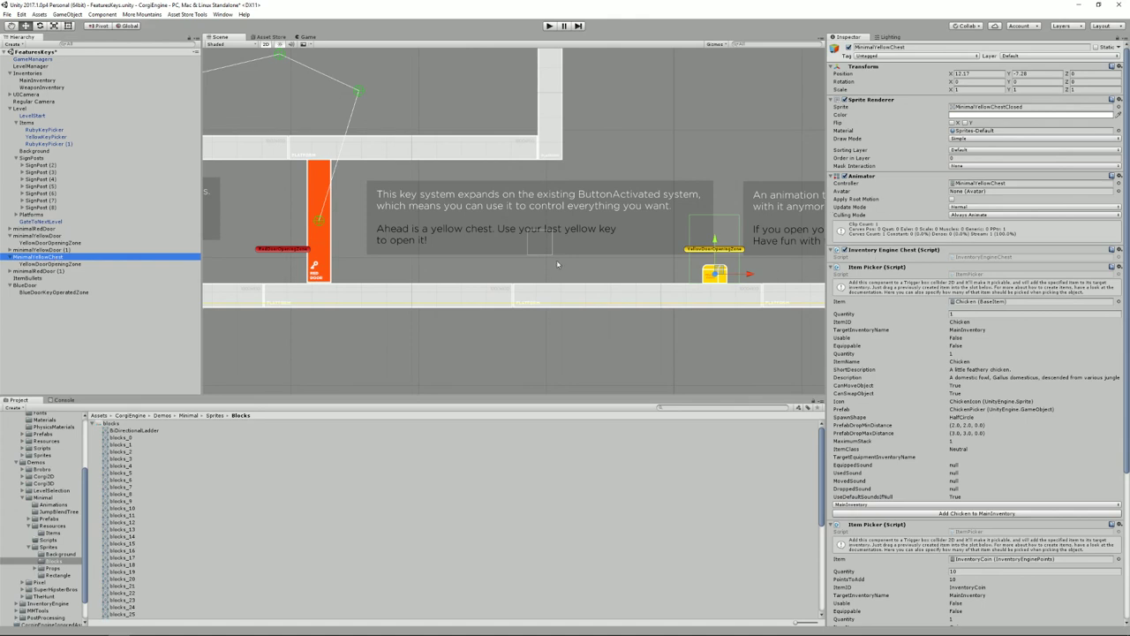
pyautogui.click(54, 264)
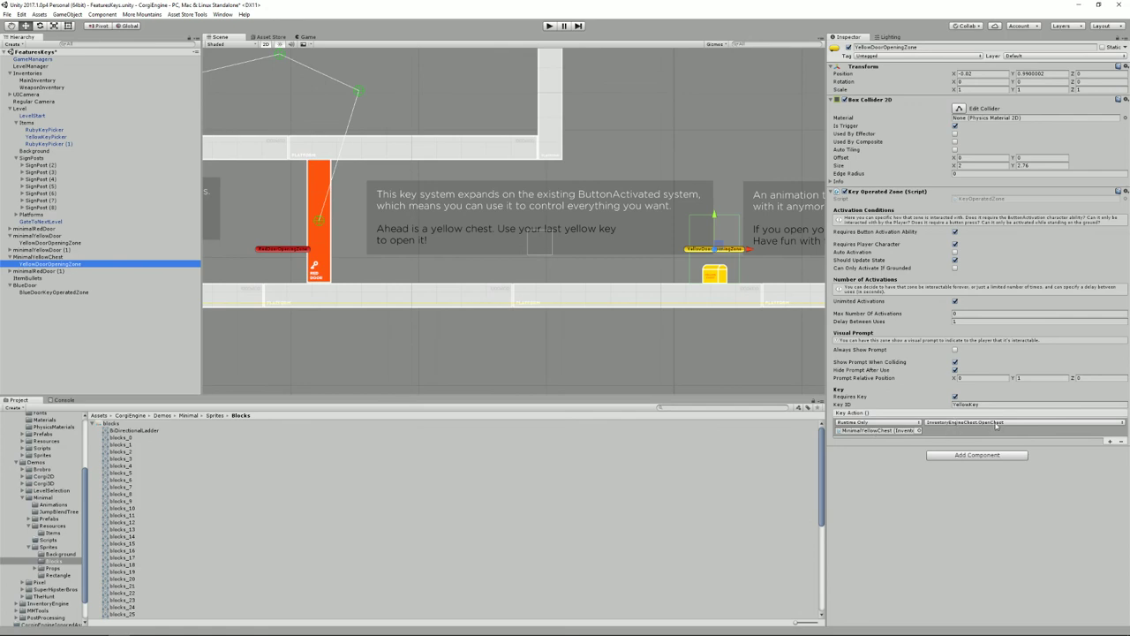
# Examine MinimalYellowChest's Inventory Engine Chest and its two Item Picker components, collapsing both pickers.
pyautogui.click(35, 257)
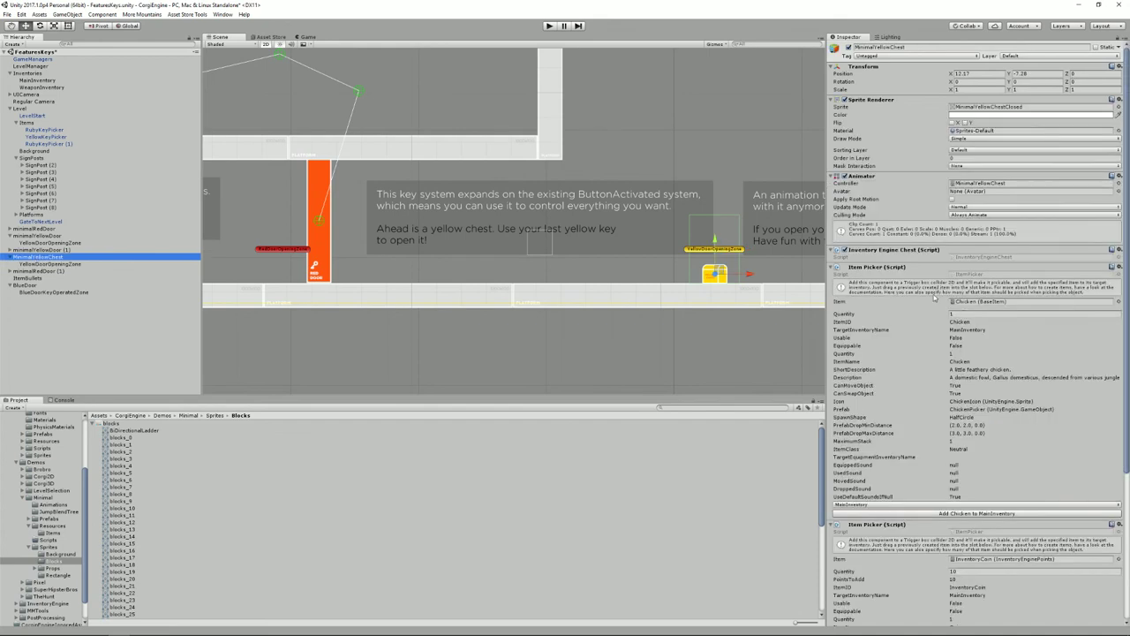
pyautogui.click(834, 266)
pyautogui.click(834, 276)
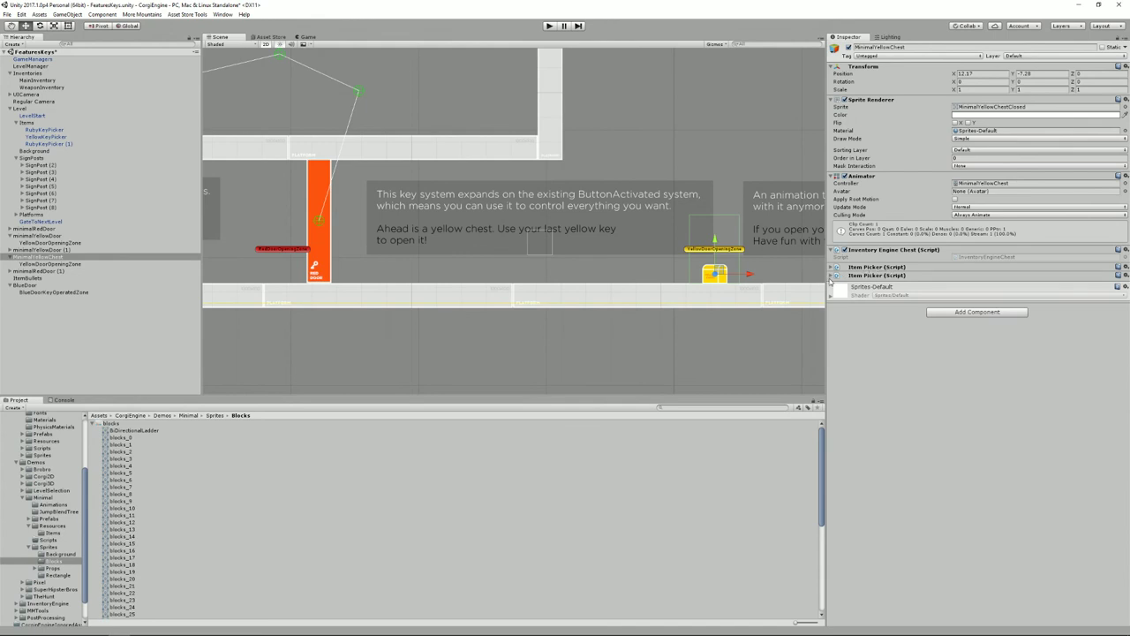
pyautogui.click(835, 276)
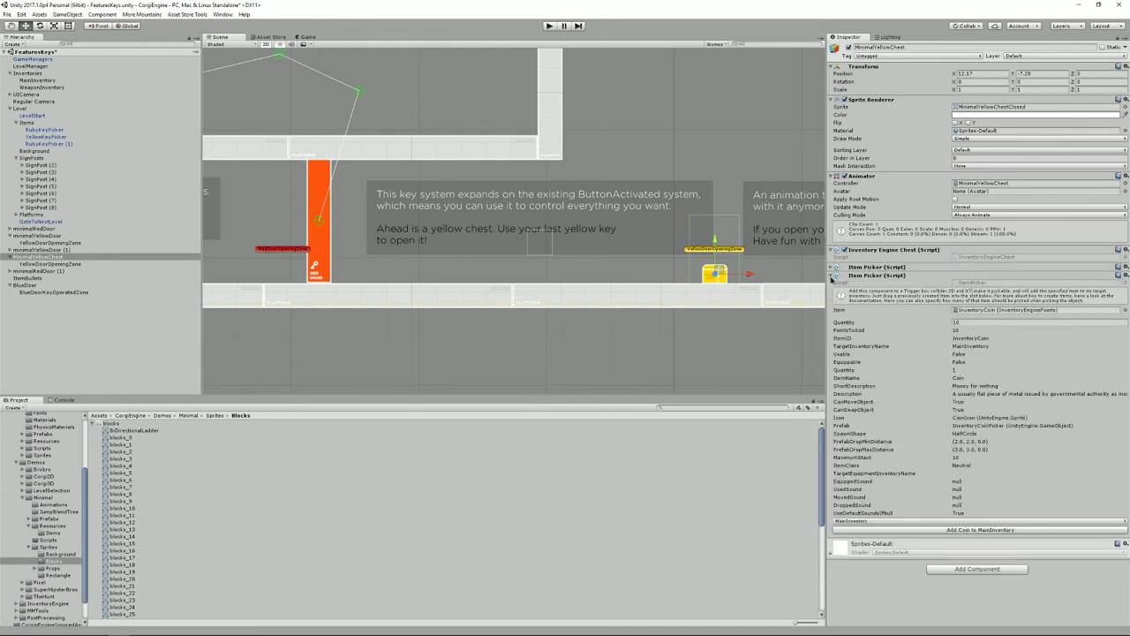
pyautogui.click(834, 276)
pyautogui.click(834, 267)
pyautogui.click(834, 266)
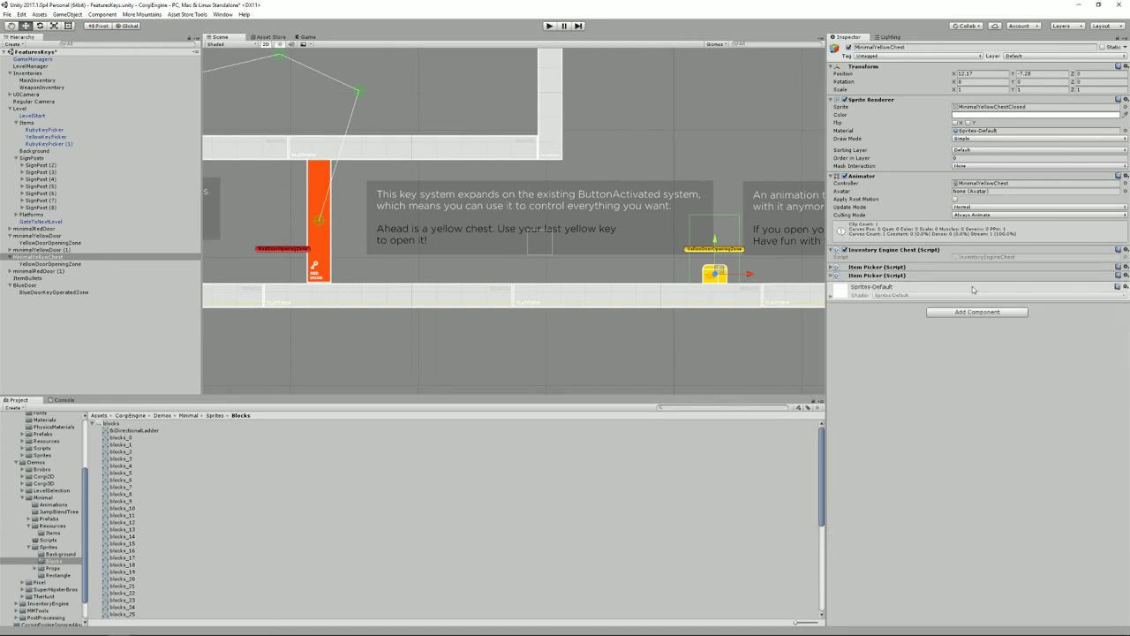
# Inspect the moving platform path of minimalRedDoor (1), then look back over the level to the blue door.
pyautogui.scroll(-2, 630, 251)
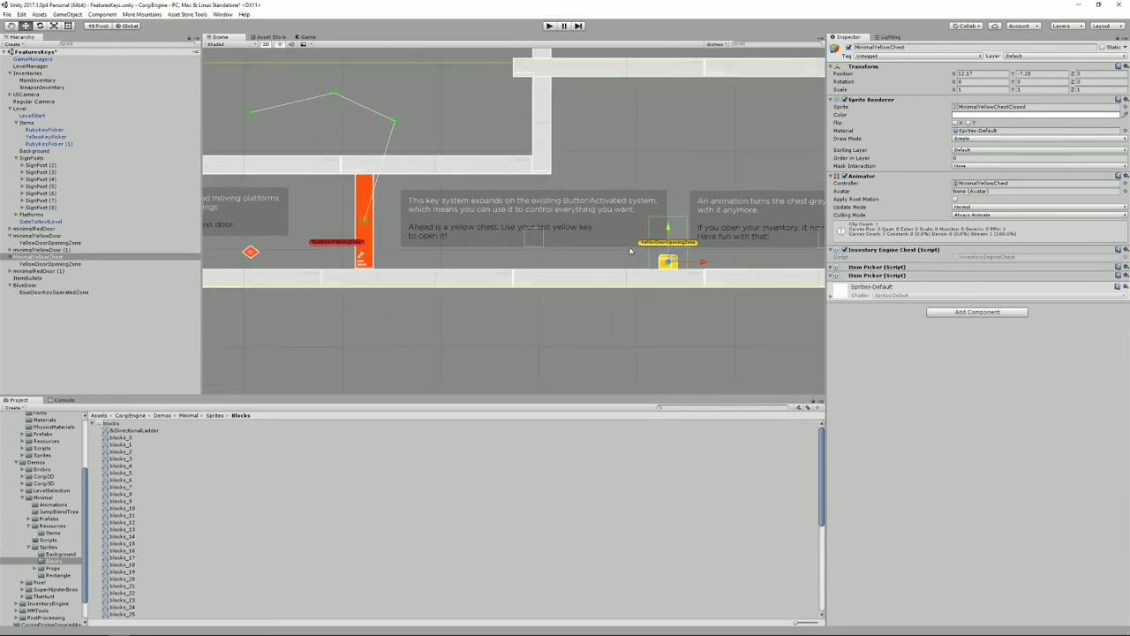
pyautogui.moveTo(380, 225); pyautogui.dragTo(601, 260, button='middle')
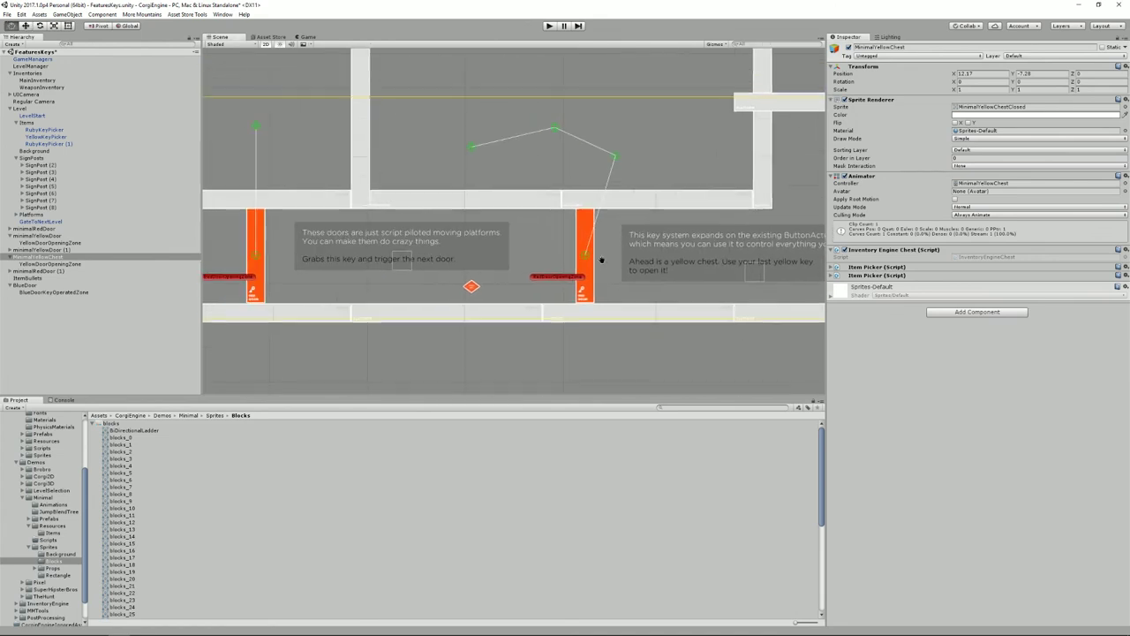
pyautogui.click(589, 269)
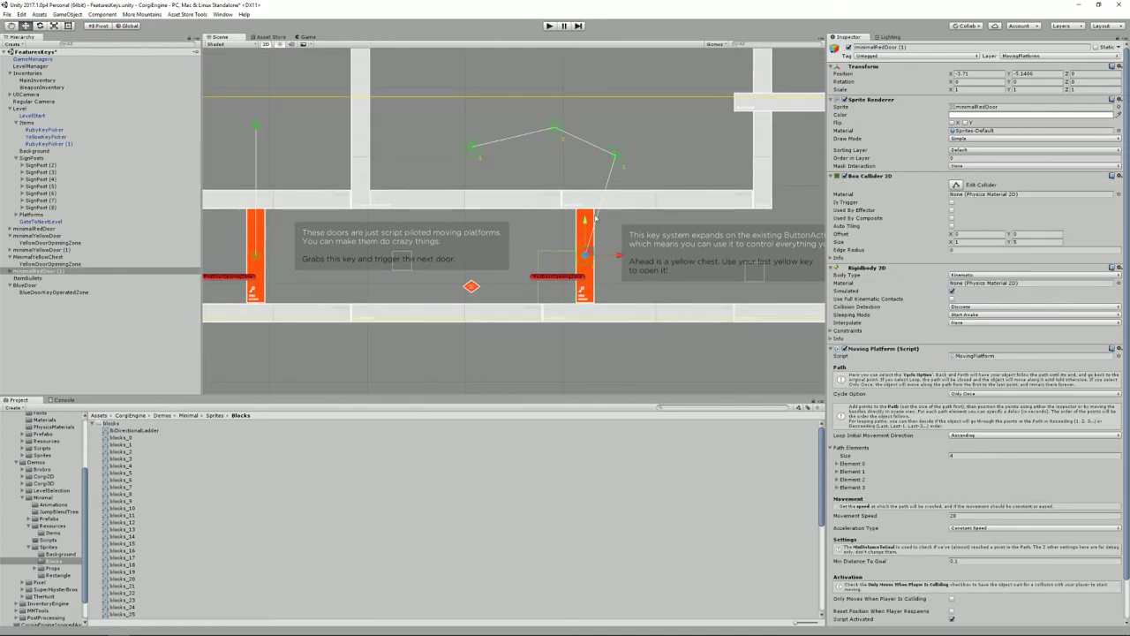
pyautogui.scroll(-5, 596, 217)
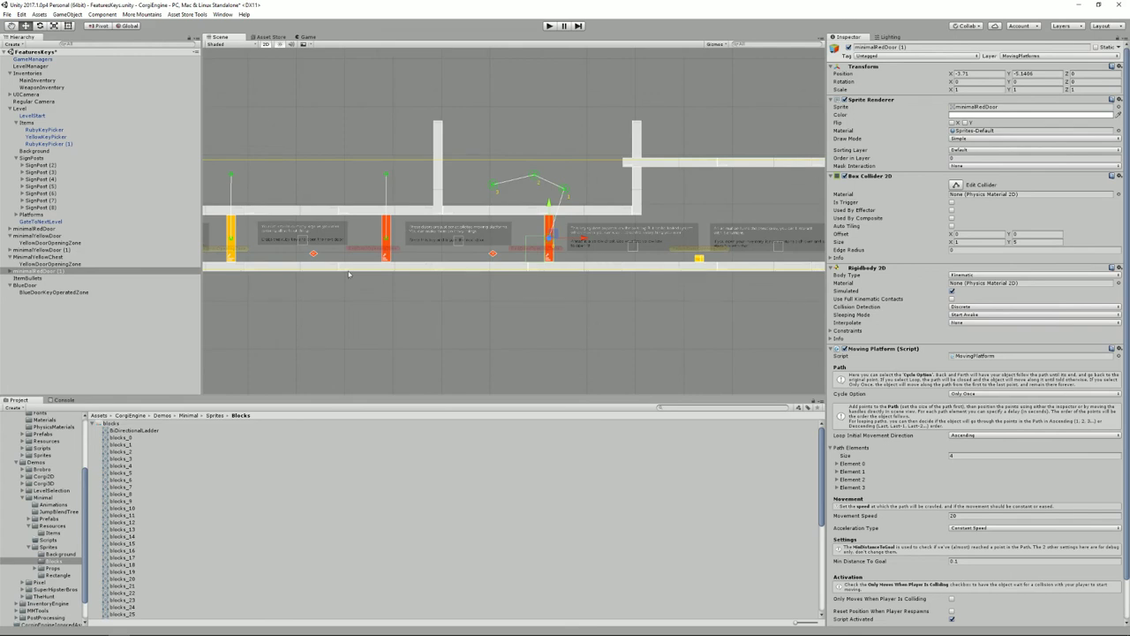
pyautogui.moveTo(348, 274); pyautogui.dragTo(581, 300, button='middle')
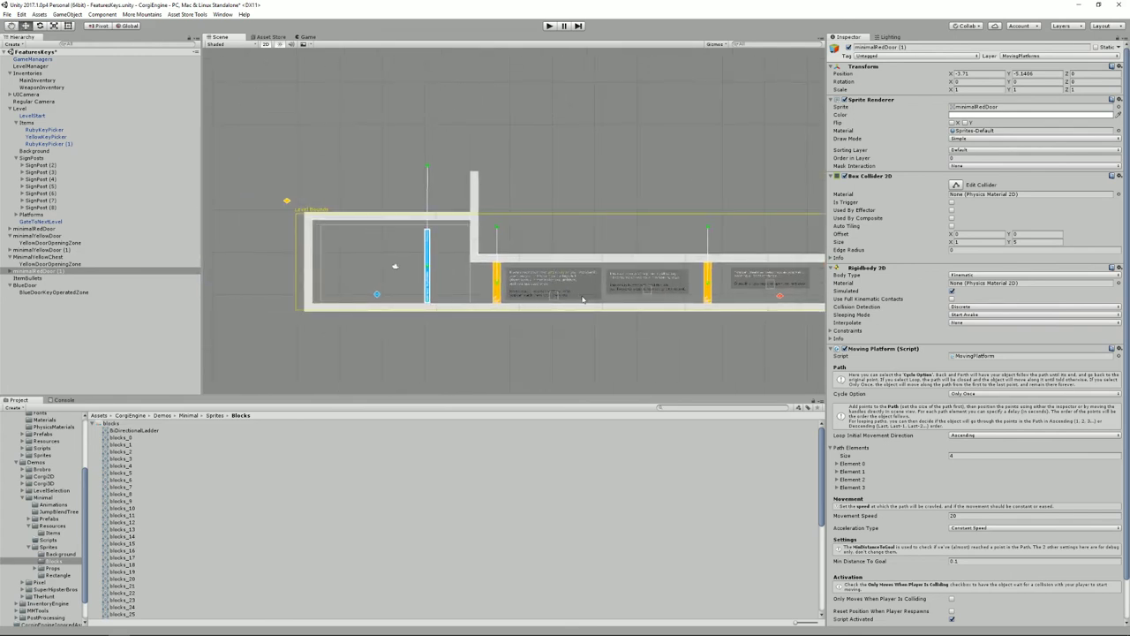